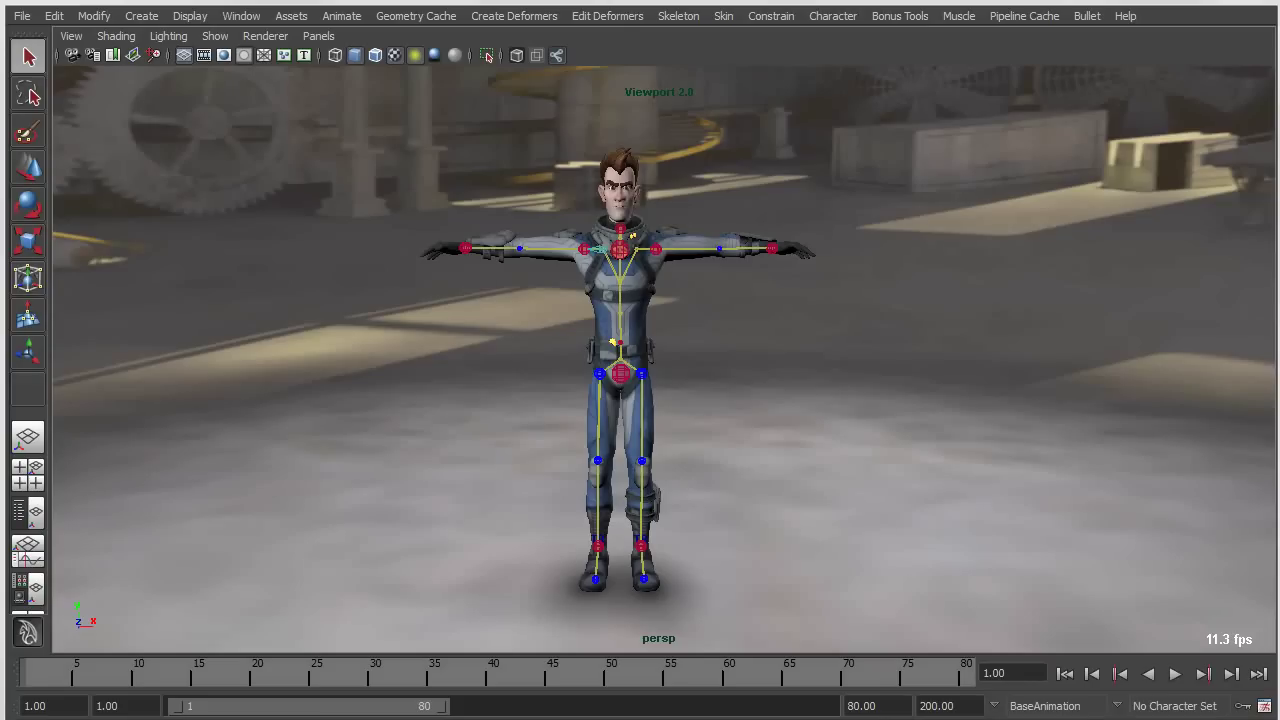
- Lower both of the character's arms from the T-pose to its sides by moving the left and right wrist effectors
{"action": "middle_click_drag", "start_coordinate": [711, 407], "coordinate": [721, 459], "text": "alt"}
{"action": "right_click_drag", "start_coordinate": [721, 459], "coordinate": [869, 488], "text": "alt"}
{"action": "middle_click_drag", "start_coordinate": [674, 368], "coordinate": [698, 419], "text": "alt"}
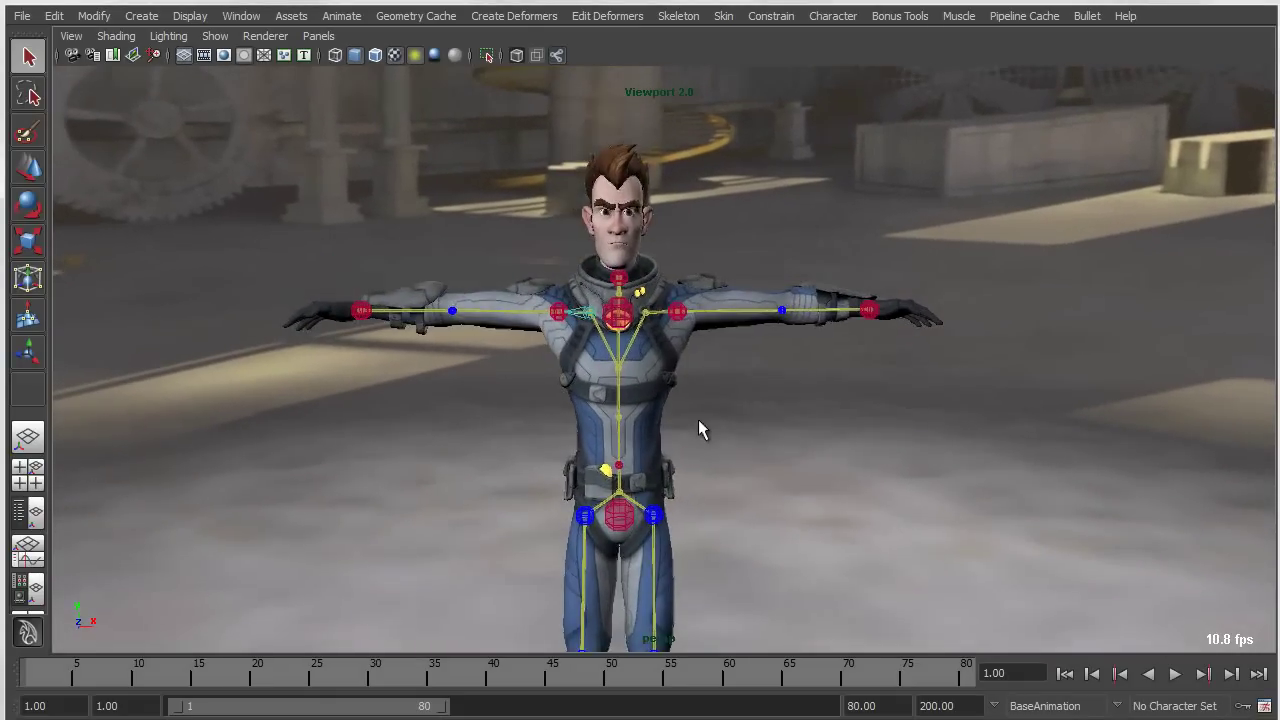
{"action": "right_click_drag", "start_coordinate": [698, 419], "coordinate": [814, 376], "text": "alt"}
{"action": "left_click", "coordinate": [894, 305]}
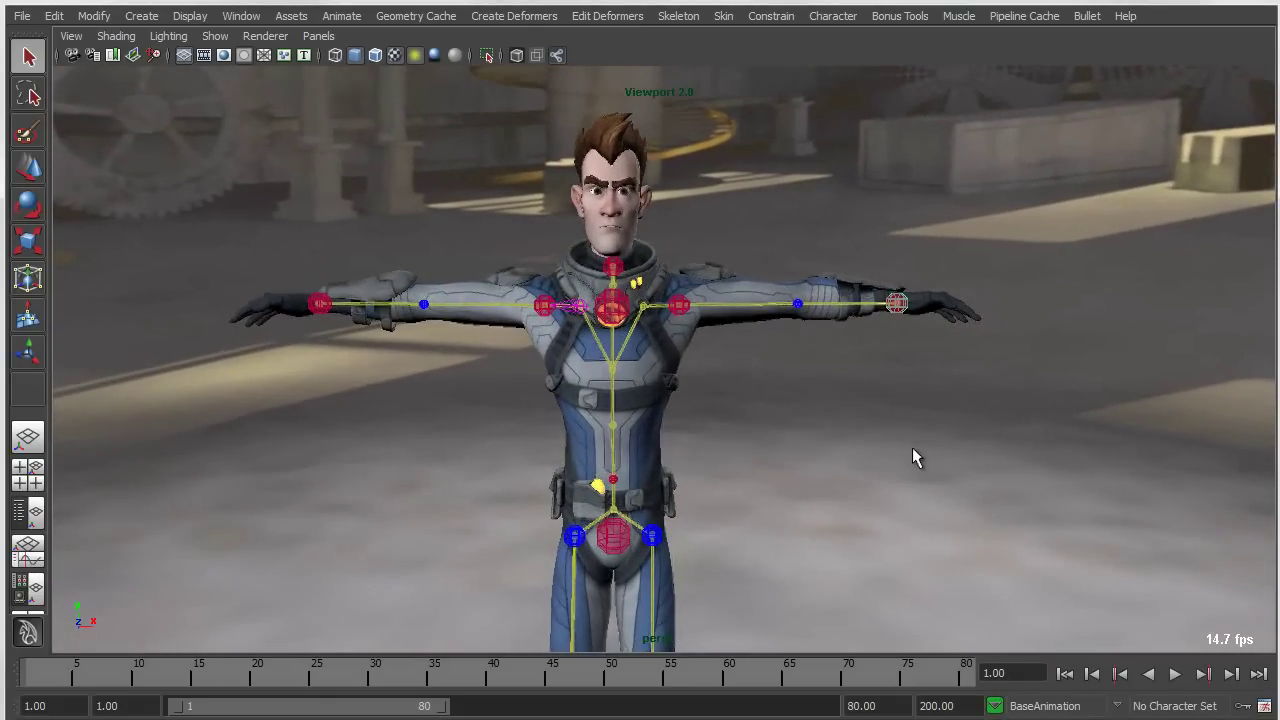
{"action": "key", "text": "w"}
{"action": "left_click_drag", "start_coordinate": [860, 390], "coordinate": [733, 470]}
{"action": "left_click", "coordinate": [312, 298]}
{"action": "middle_click_drag", "start_coordinate": [312, 298], "coordinate": [479, 463]}
- Narrow the Maya window to half the screen's width to expose MotionBuilder beside it, keeping the character framed
{"action": "scroll", "coordinate": [612, 478], "scroll_direction": "down", "scroll_amount": 2}
{"action": "middle_click_drag", "start_coordinate": [617, 482], "coordinate": [617, 366], "text": "alt"}
{"action": "left_click_drag", "start_coordinate": [1273, 357], "coordinate": [637, 353]}
{"action": "middle_click_drag", "start_coordinate": [240, 366], "coordinate": [262, 440], "text": "alt"}
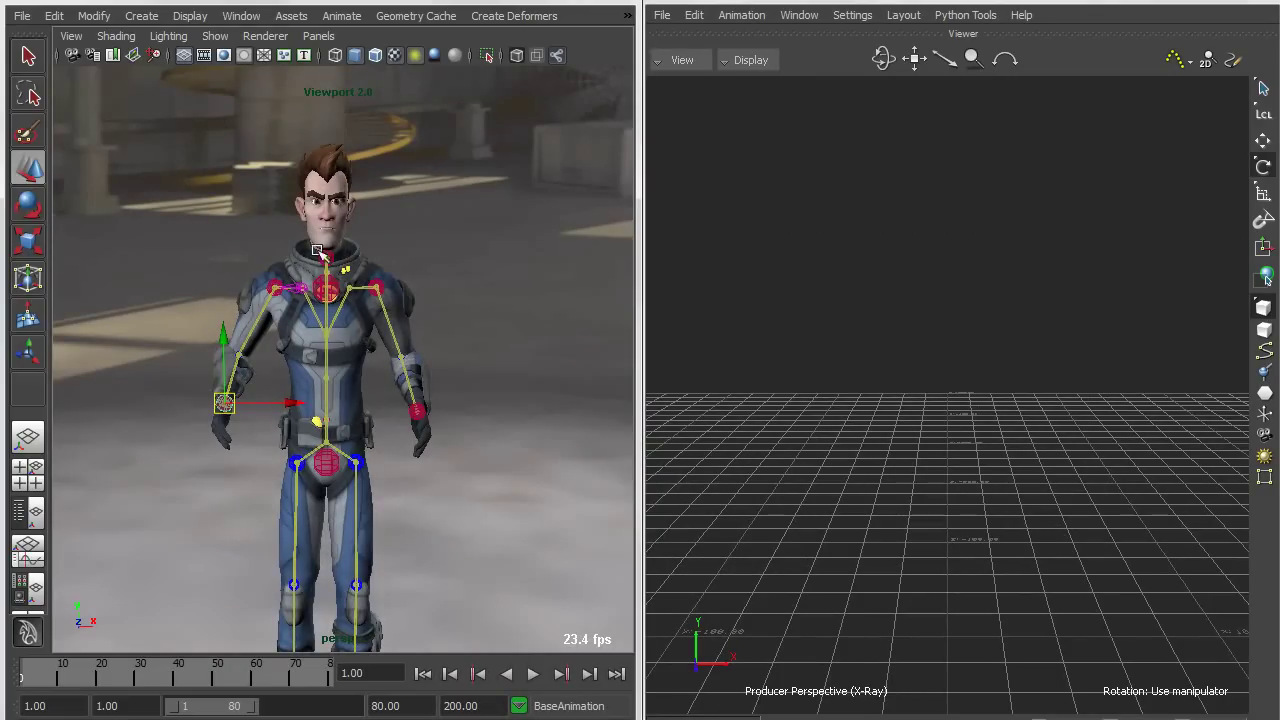
- Open a Live Connection to MotionBuilder, send Character1 through it, and minimize the connection window
{"action": "left_click", "coordinate": [20, 16]}
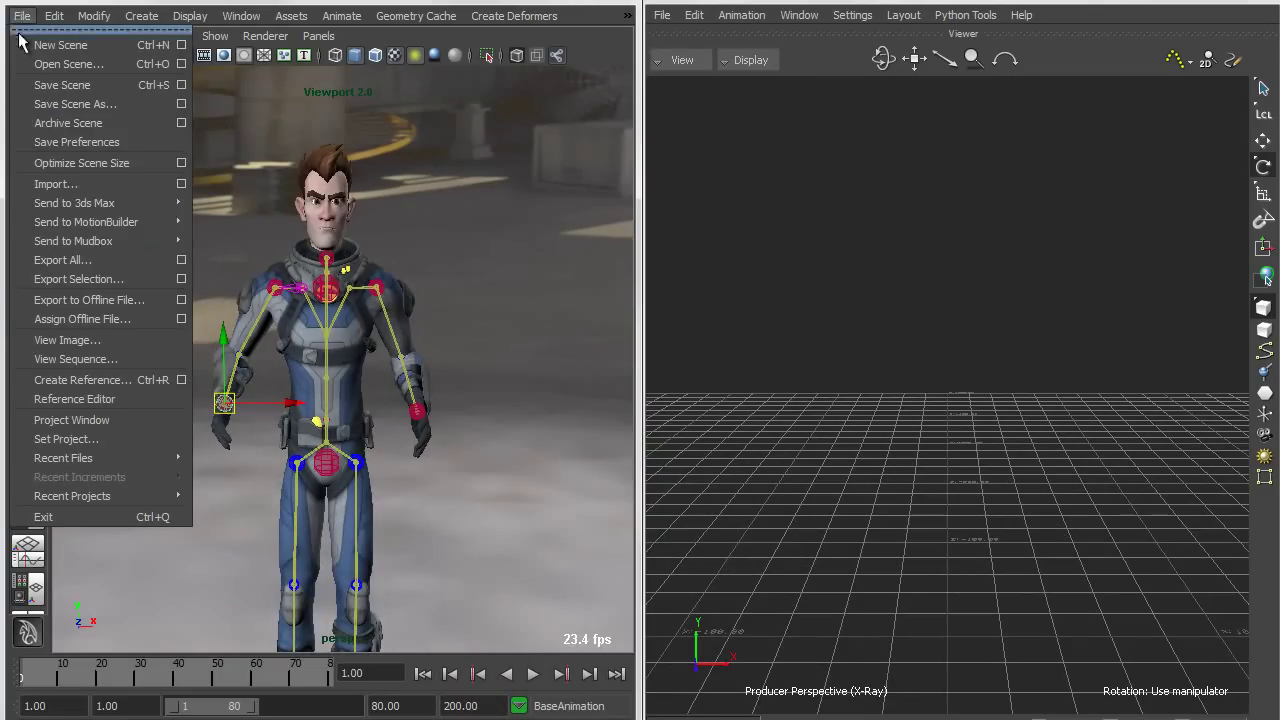
{"action": "mouse_move", "coordinate": [48, 222]}
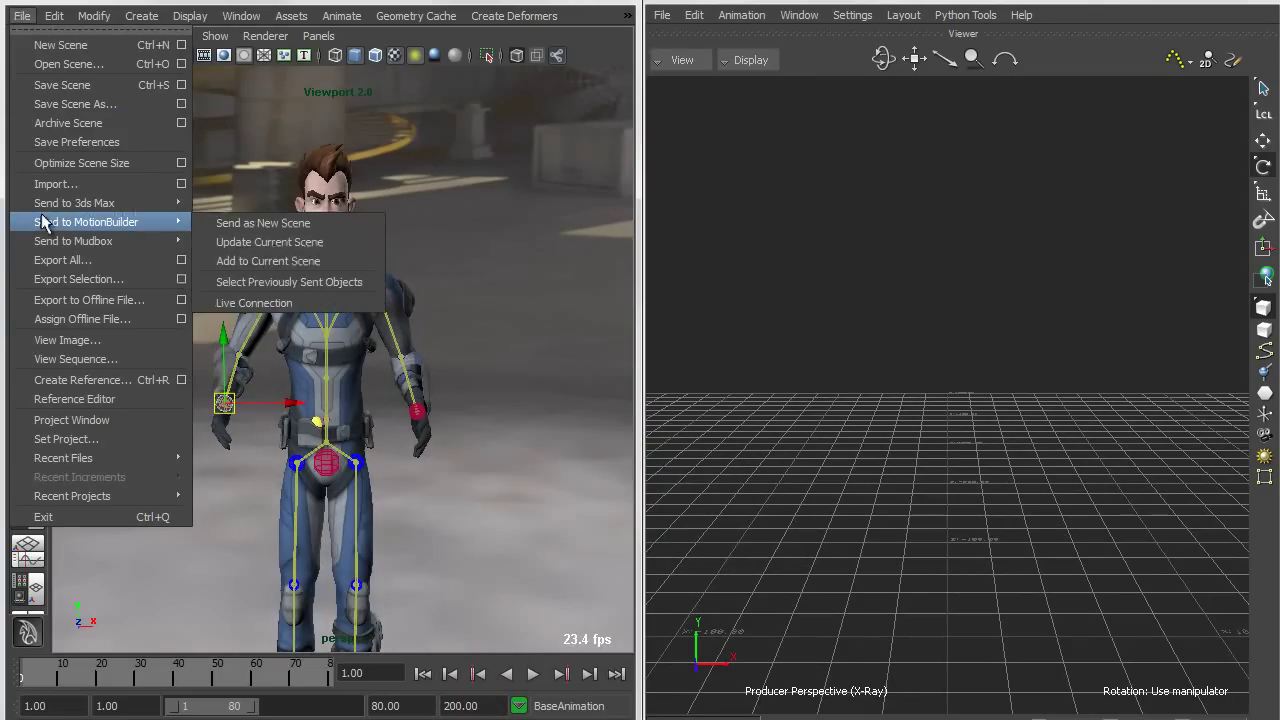
{"action": "left_click", "coordinate": [279, 304]}
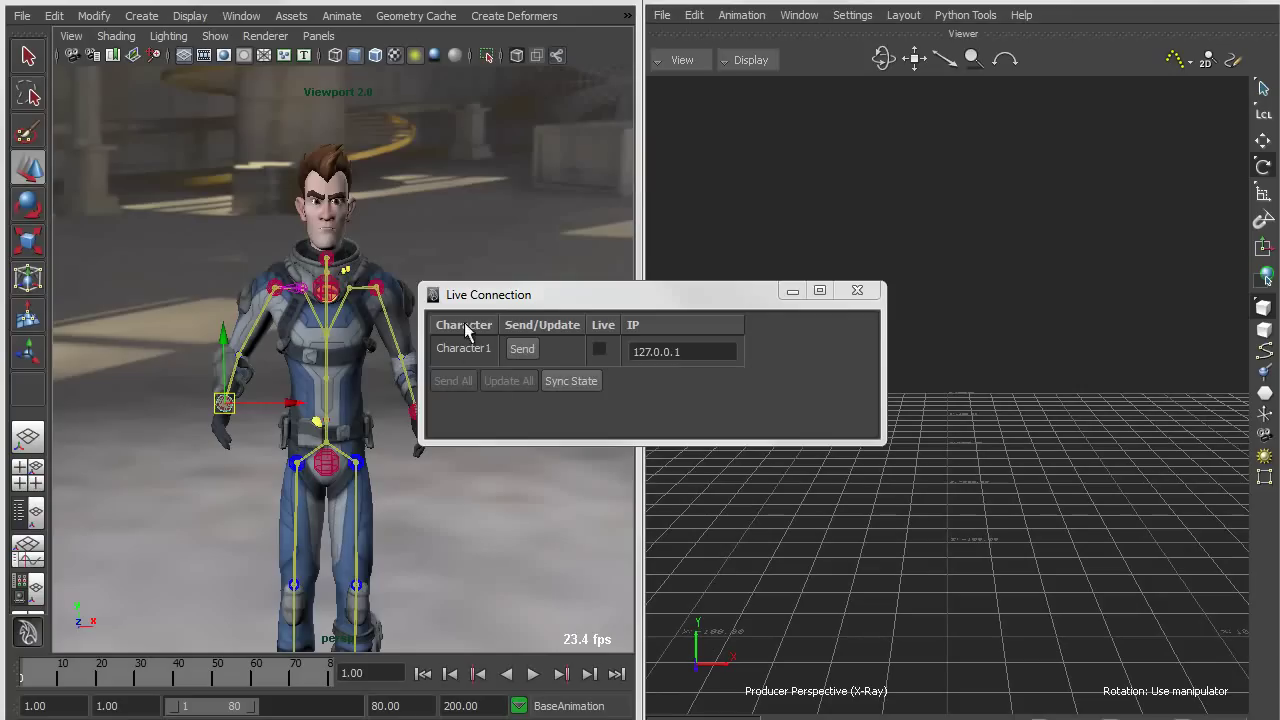
{"action": "left_click", "coordinate": [518, 350]}
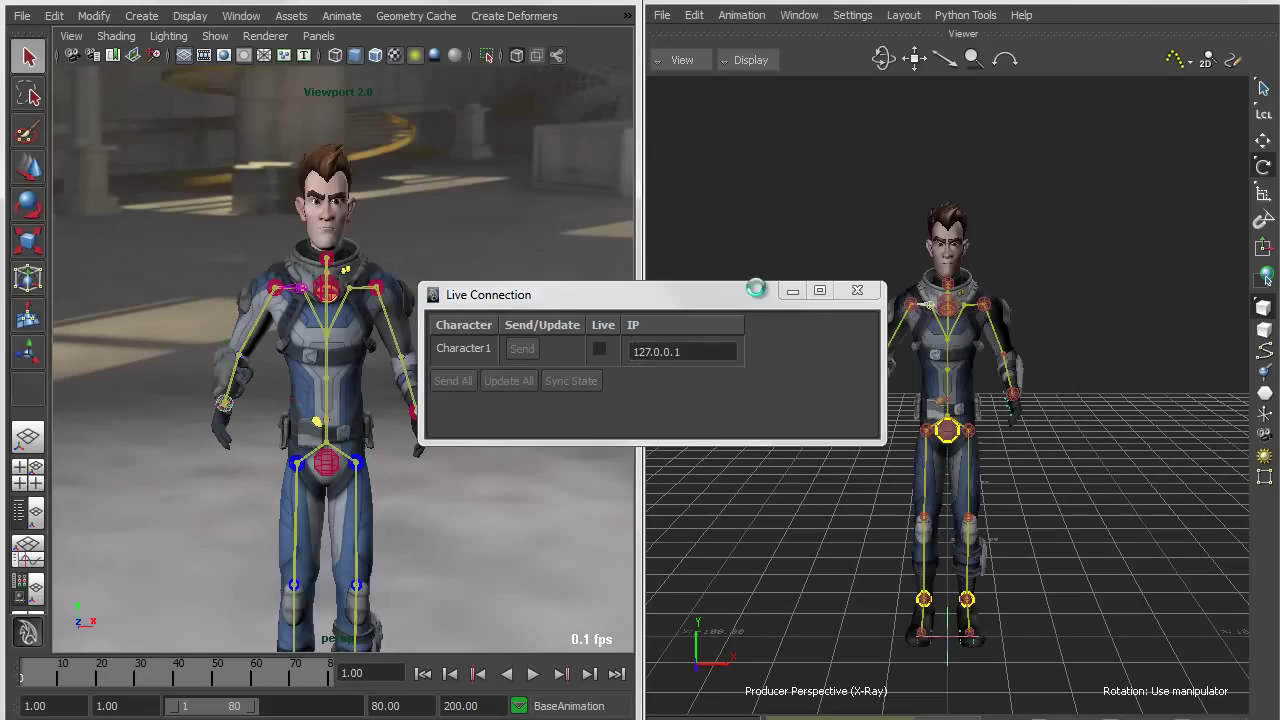
{"action": "left_click", "coordinate": [792, 291]}
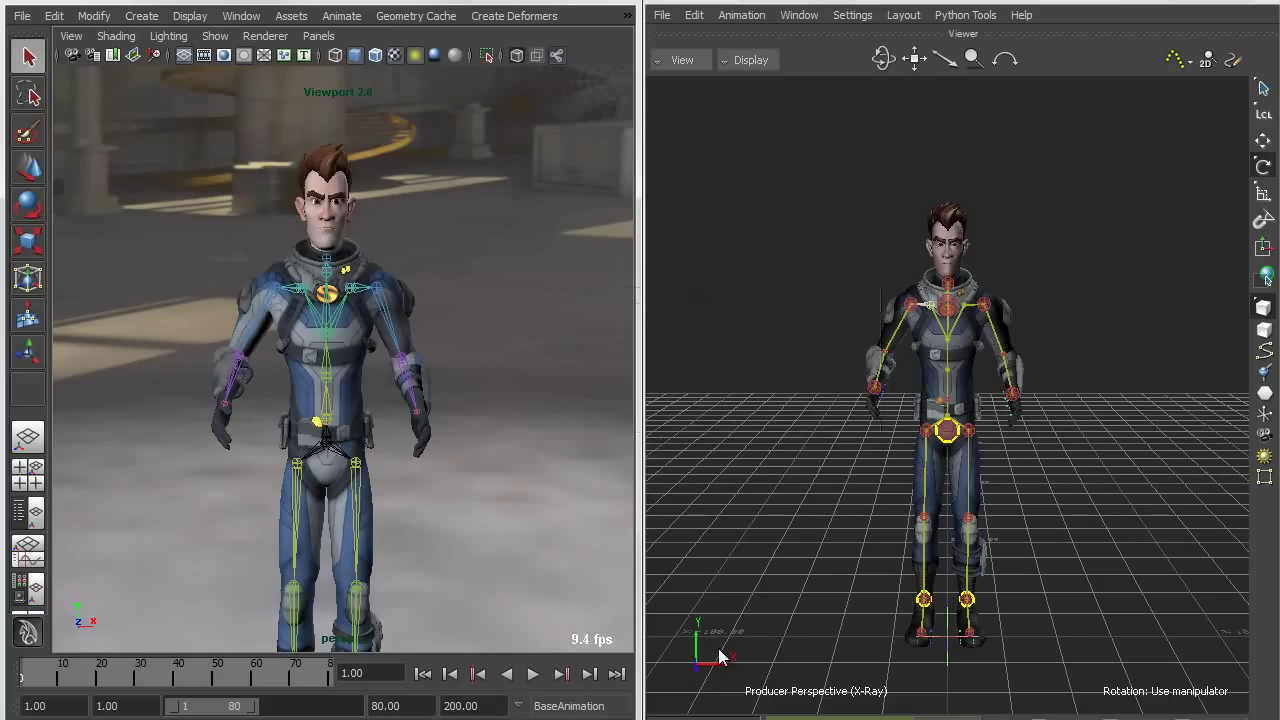
- In MotionBuilder, move the character's left wrist effector outward, away from the body
{"action": "left_click_drag", "start_coordinate": [1004, 470], "coordinate": [971, 456], "text": "alt"}
{"action": "right_click_drag", "start_coordinate": [971, 456], "coordinate": [1029, 453], "text": "alt"}
{"action": "middle_click_drag", "start_coordinate": [1029, 453], "coordinate": [1009, 483], "text": "alt"}
{"action": "left_click_drag", "start_coordinate": [1010, 490], "coordinate": [1023, 480]}
{"action": "left_click", "coordinate": [1041, 494]}
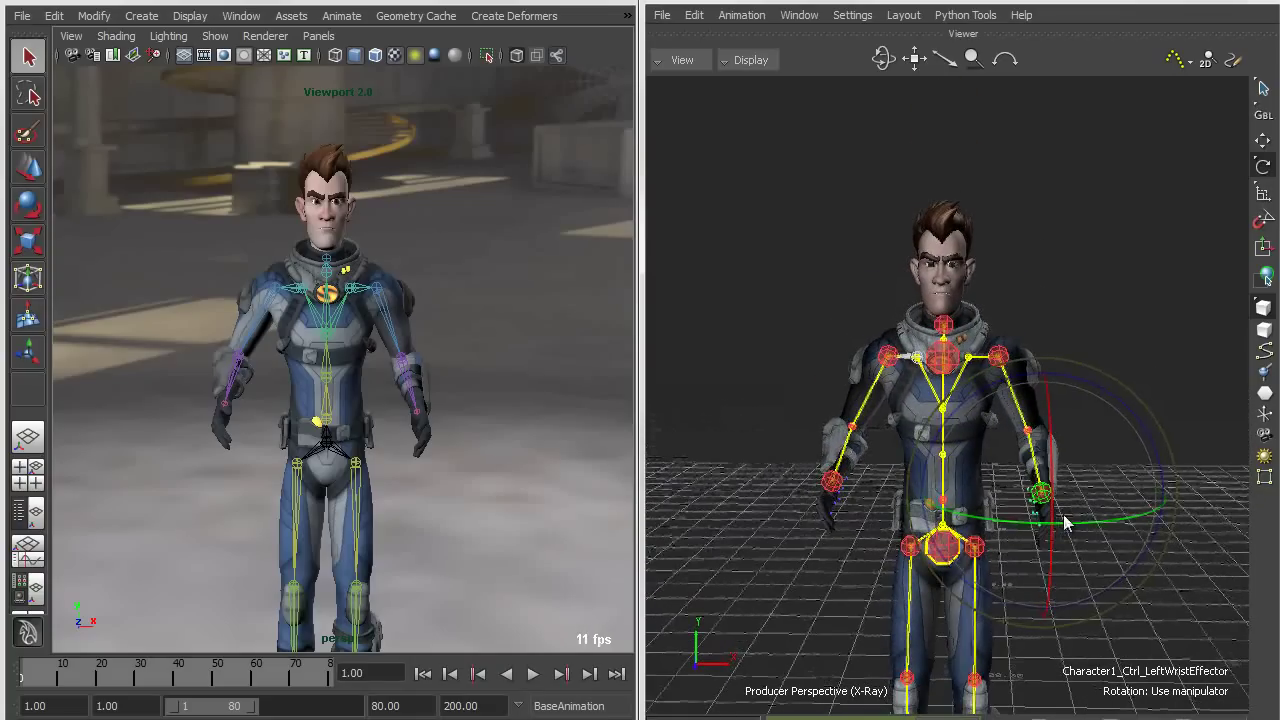
{"action": "key", "text": "t"}
{"action": "left_click_drag", "start_coordinate": [1040, 508], "coordinate": [1065, 472]}
- Rotate the character's right upper arm outward from the shoulder, and deselect it
{"action": "left_click", "coordinate": [876, 394]}
{"action": "key", "text": "e"}
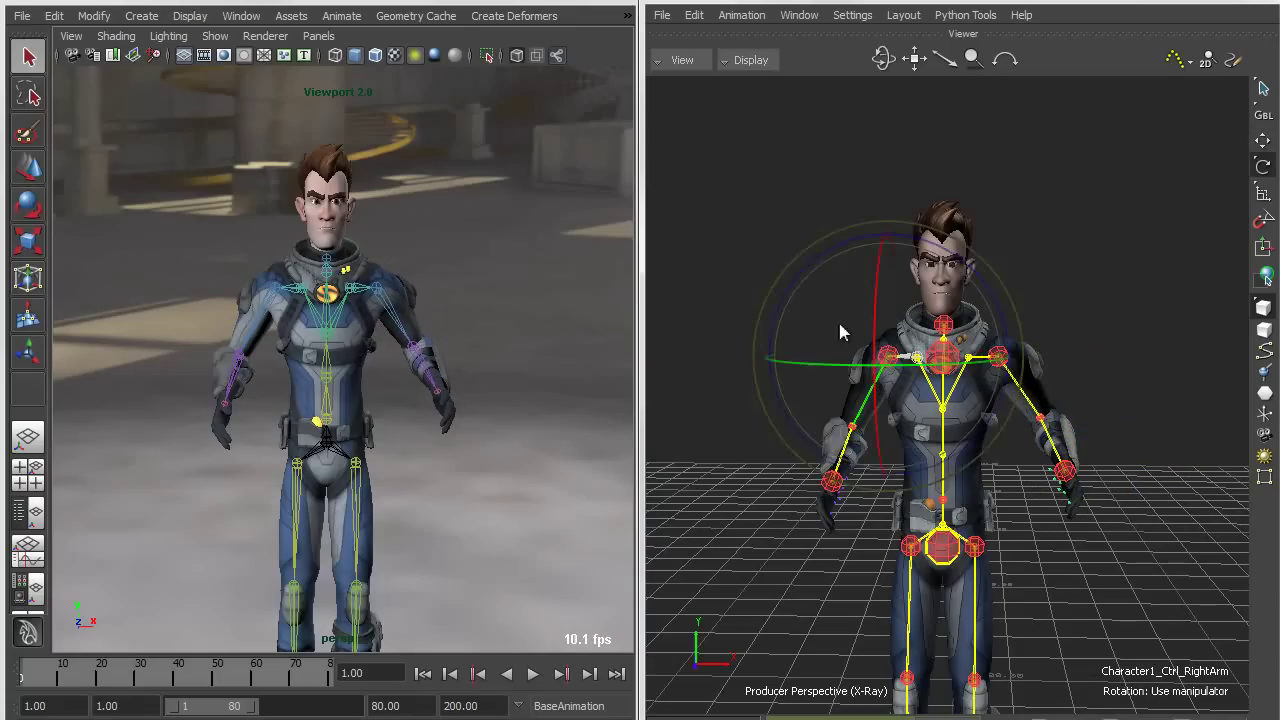
{"action": "left_click_drag", "start_coordinate": [816, 252], "coordinate": [825, 218]}
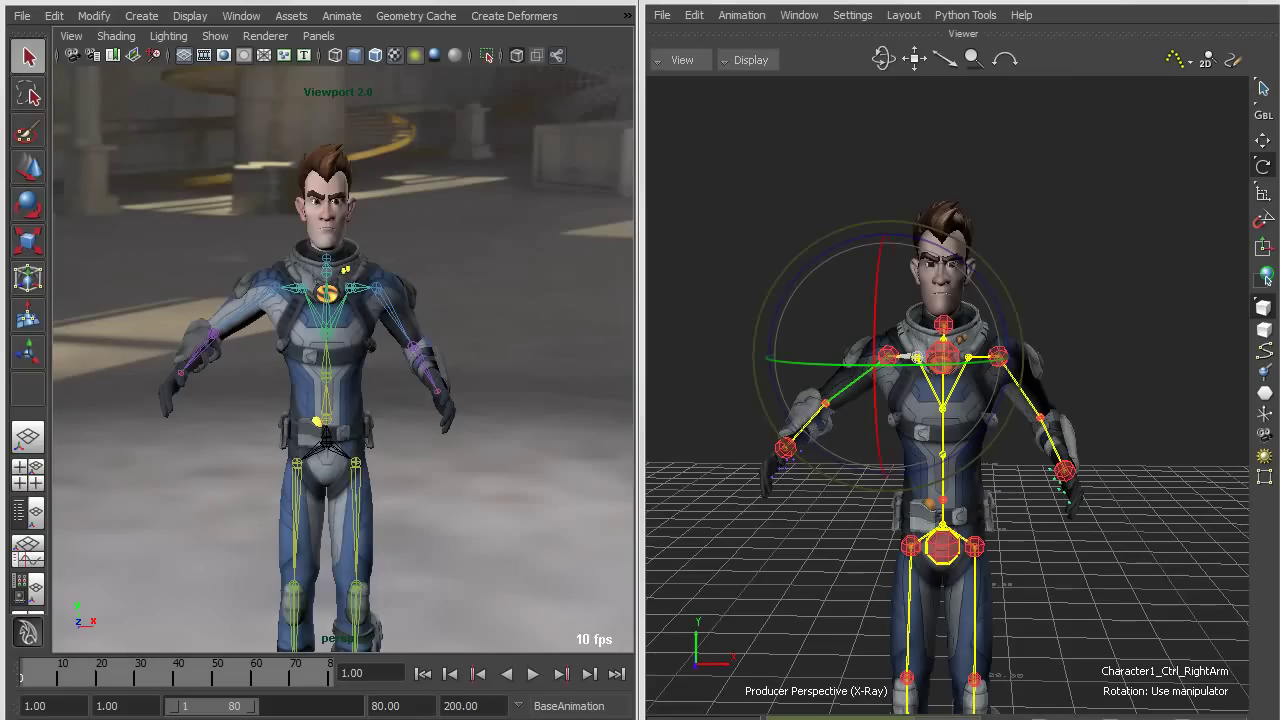
{"action": "left_click_drag", "start_coordinate": [989, 533], "coordinate": [1075, 541], "text": "alt"}
{"action": "left_click", "coordinate": [1135, 564]}
- Reveal the Story editor, insert a character track, and assign Character1 to it
{"action": "middle_click_drag", "start_coordinate": [1135, 566], "coordinate": [1109, 533], "text": "alt"}
{"action": "right_click_drag", "start_coordinate": [1109, 533], "coordinate": [1028, 521], "text": "alt"}
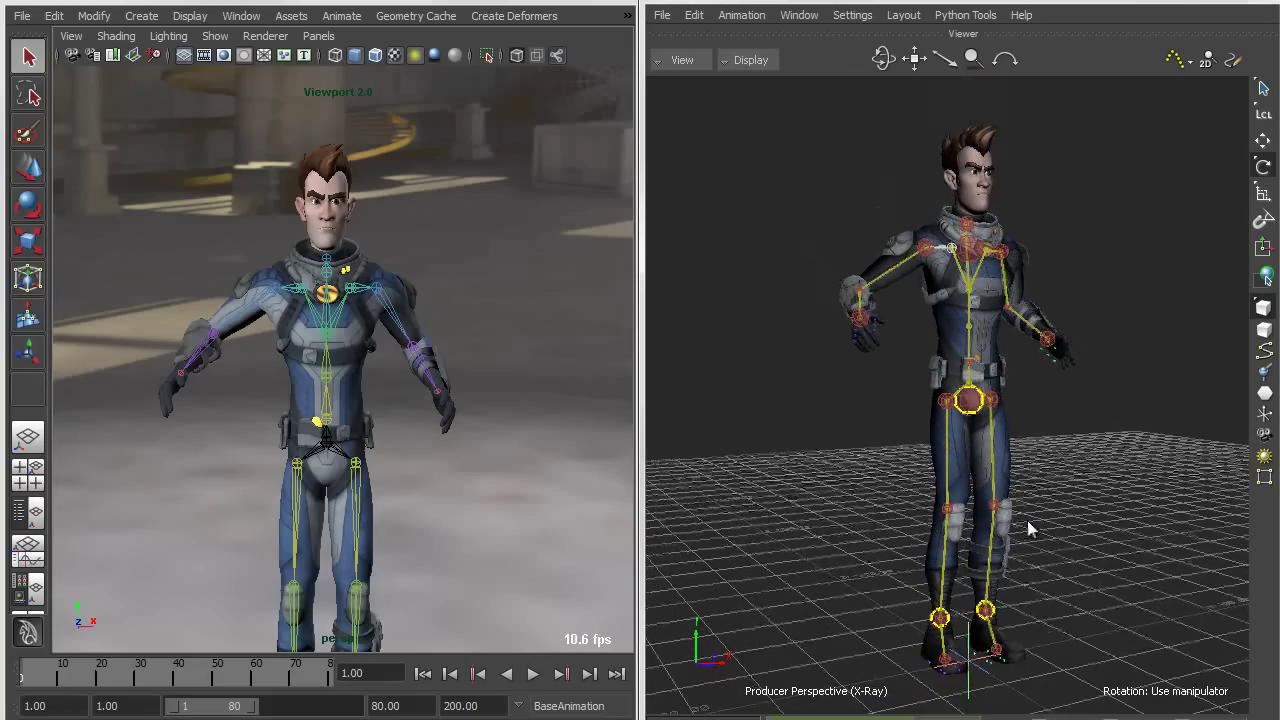
{"action": "left_click_drag", "start_coordinate": [934, 719], "coordinate": [934, 543]}
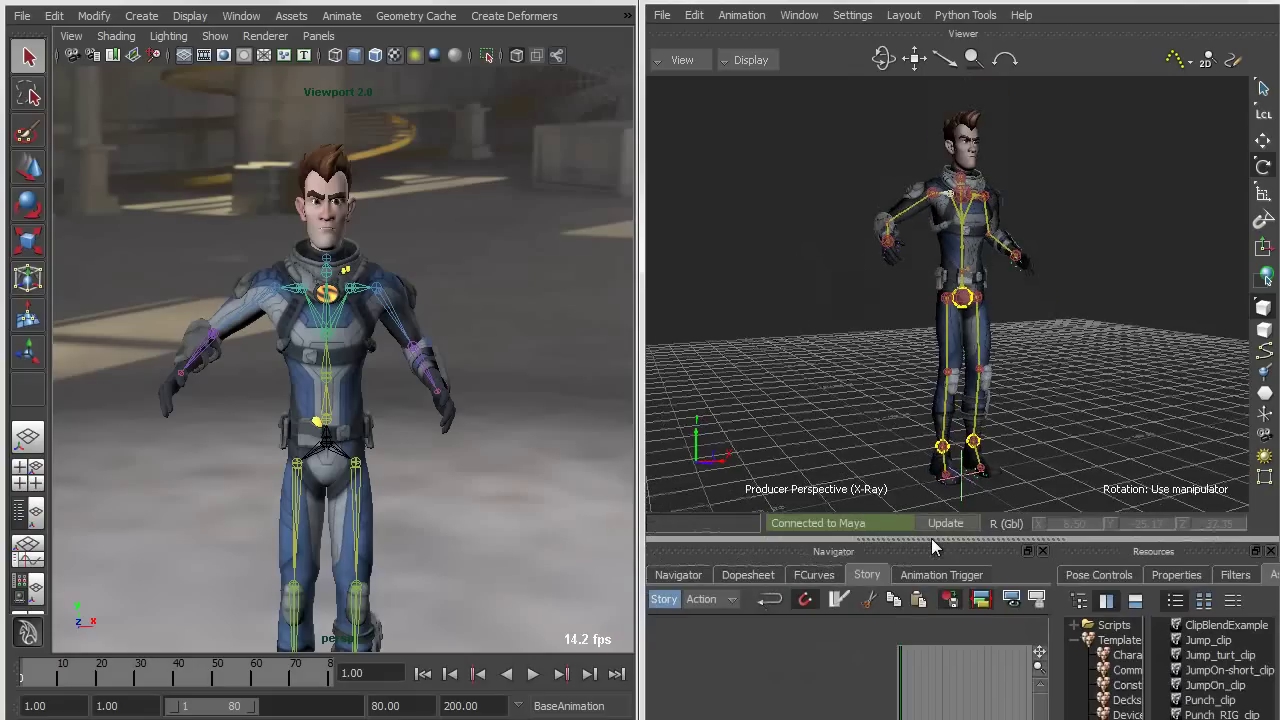
{"action": "right_click", "coordinate": [792, 696]}
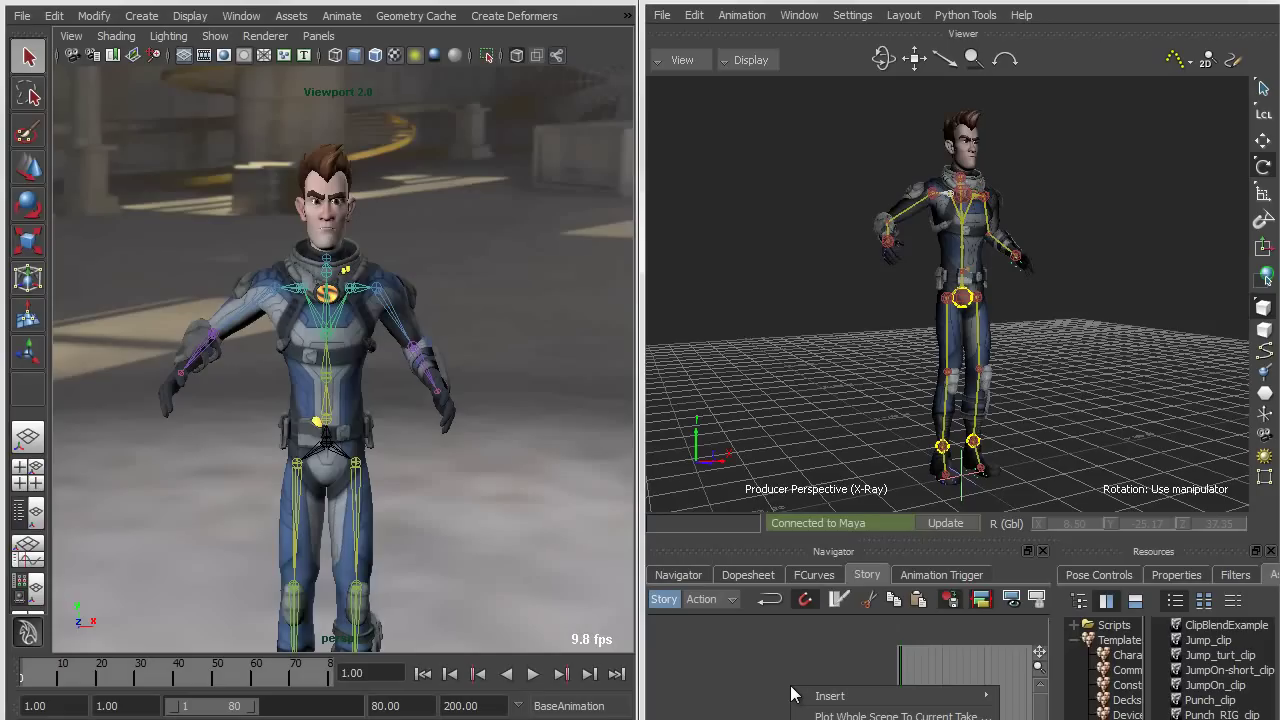
{"action": "mouse_move", "coordinate": [837, 703]}
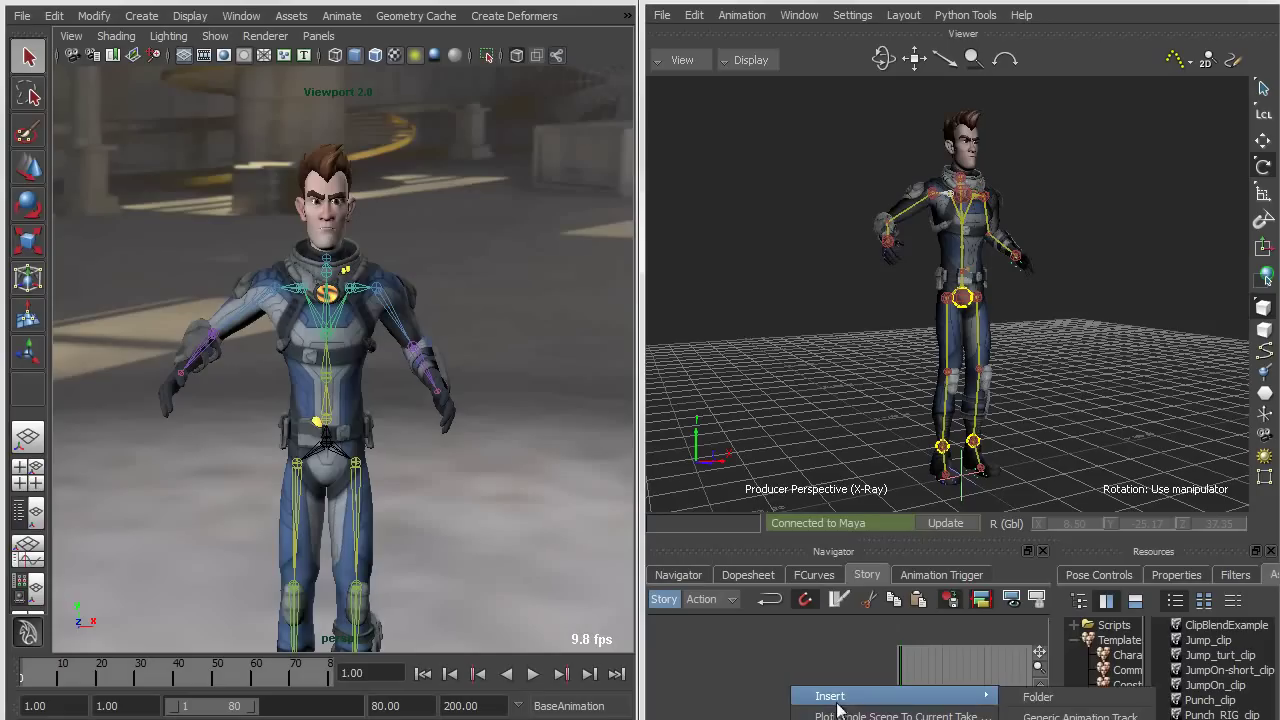
{"action": "left_click", "coordinate": [1105, 719]}
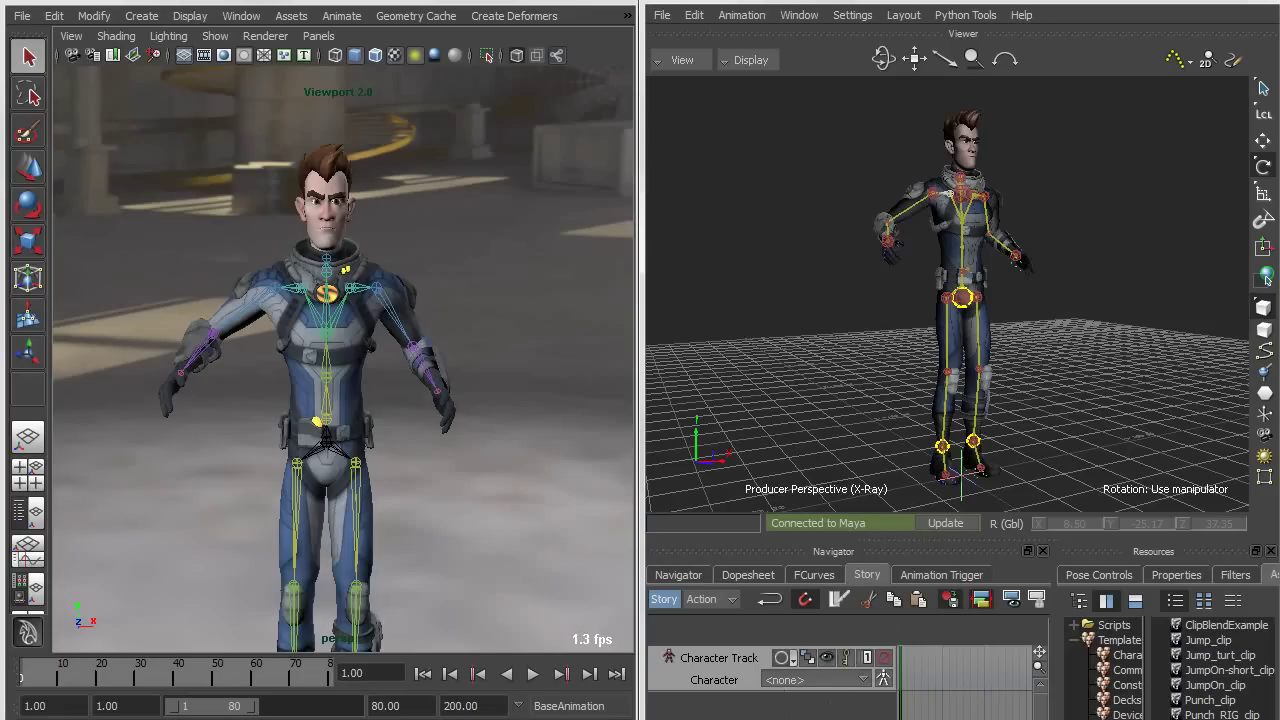
{"action": "left_click", "coordinate": [803, 680]}
{"action": "left_click", "coordinate": [796, 709]}
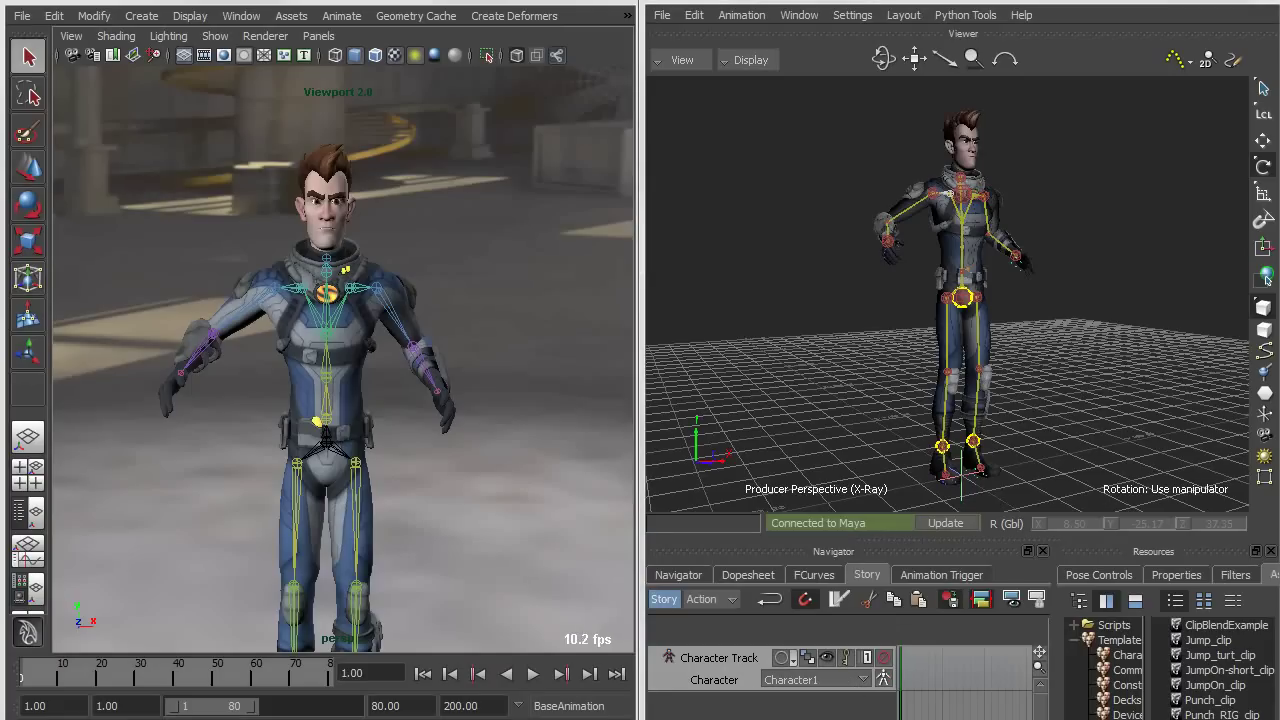
- Place the SimpleRun clip from the asset browser on the Character1 track at the current time
{"action": "left_click_drag", "start_coordinate": [952, 701], "coordinate": [700, 683], "text": "ctrl"}
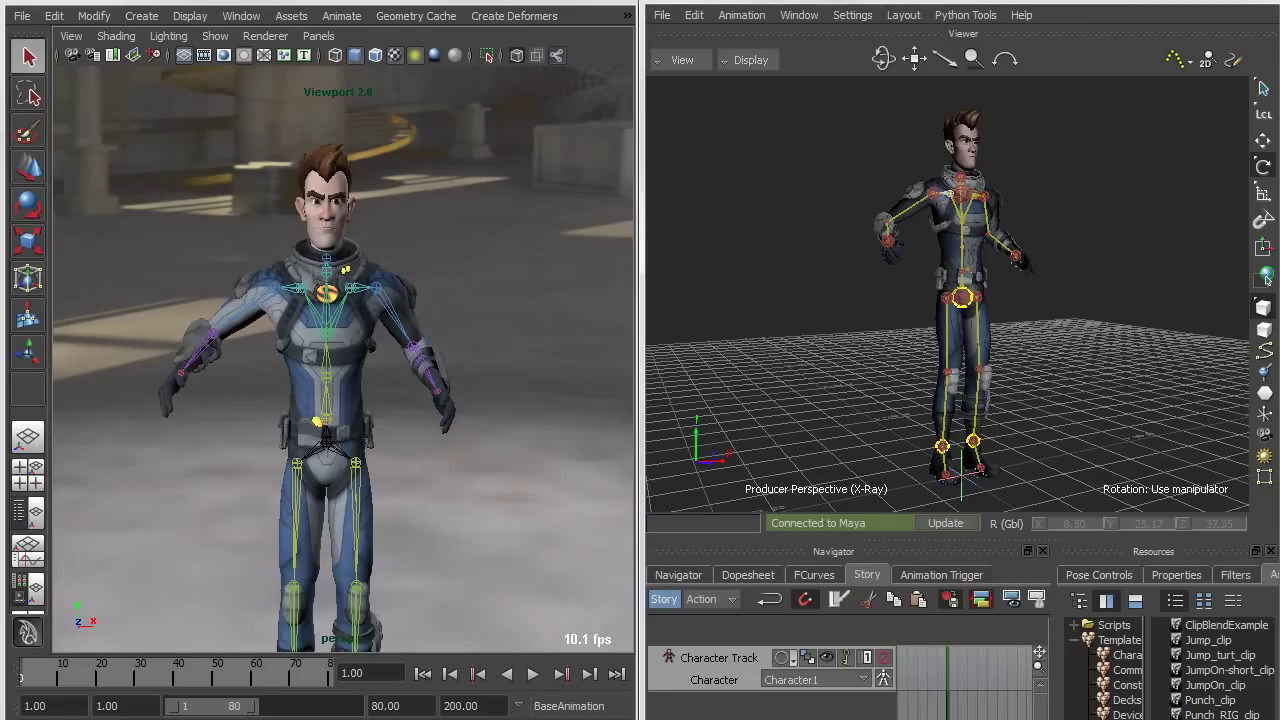
{"action": "left_click_drag", "start_coordinate": [1212, 716], "coordinate": [957, 662]}
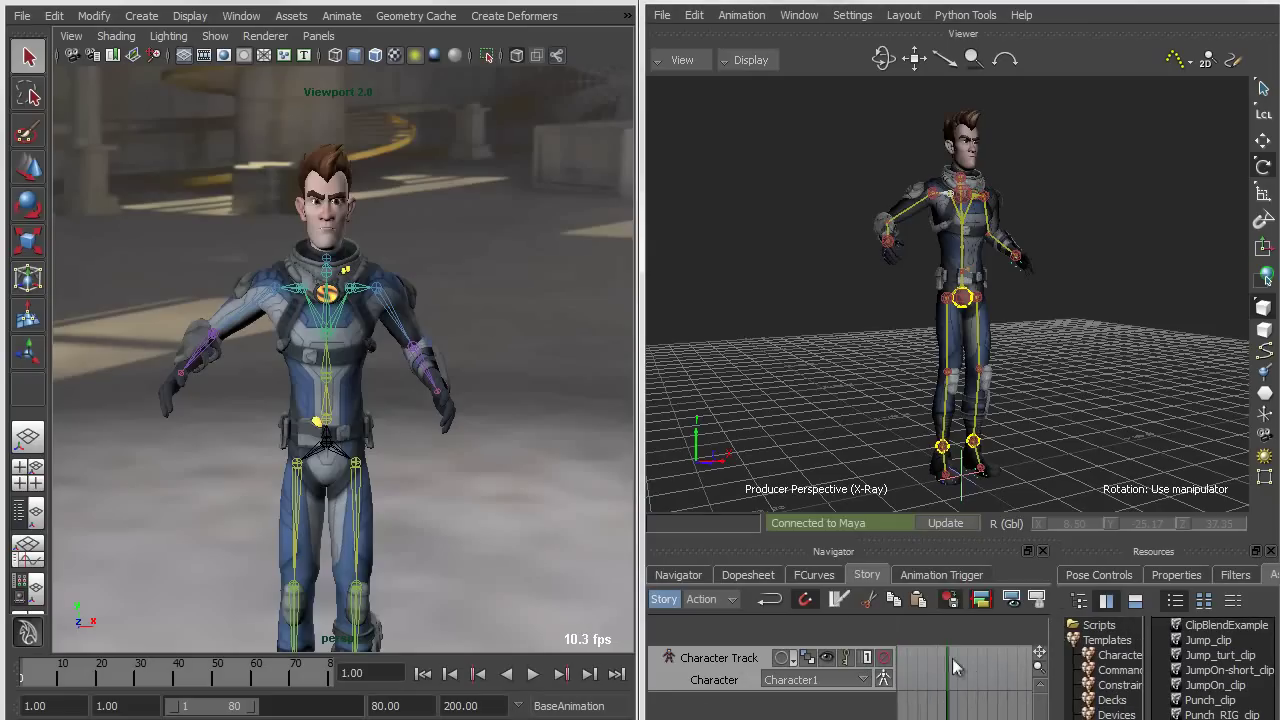
{"action": "left_click", "coordinate": [952, 665]}
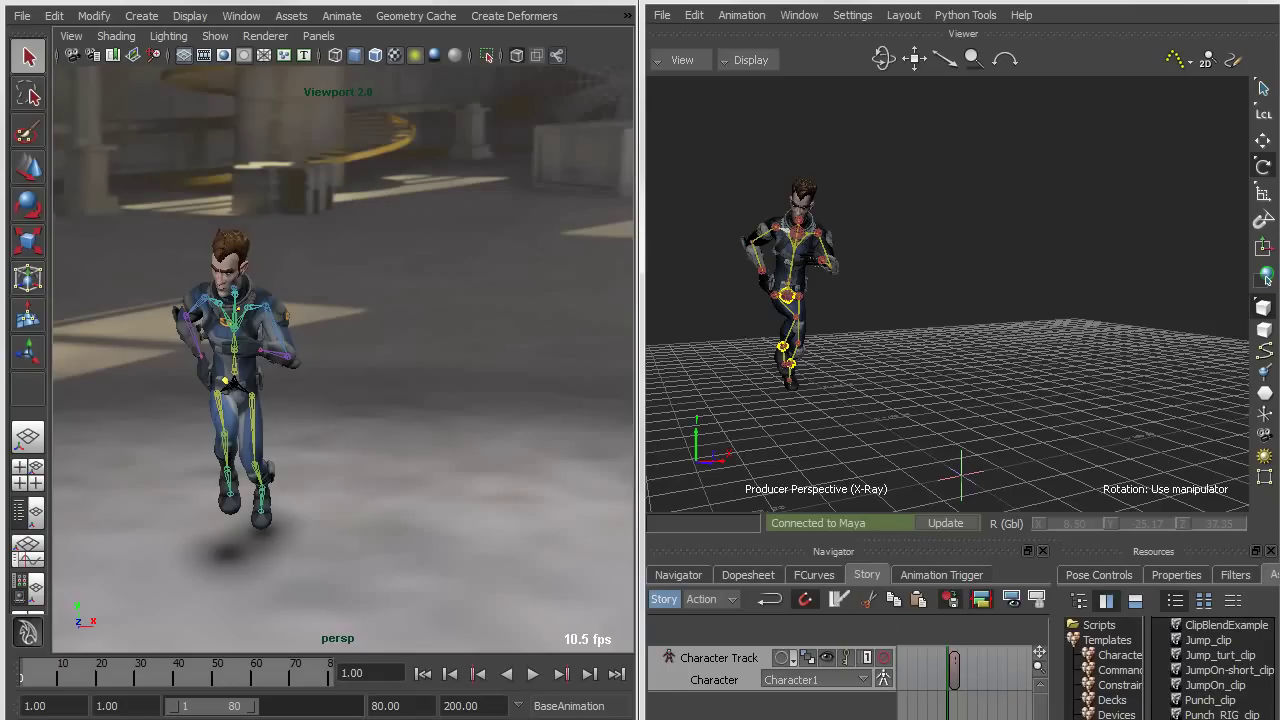
- Play the running animation and examine the character from the side in both MotionBuilder and Maya
{"action": "left_click_drag", "start_coordinate": [793, 367], "coordinate": [853, 366], "text": "alt"}
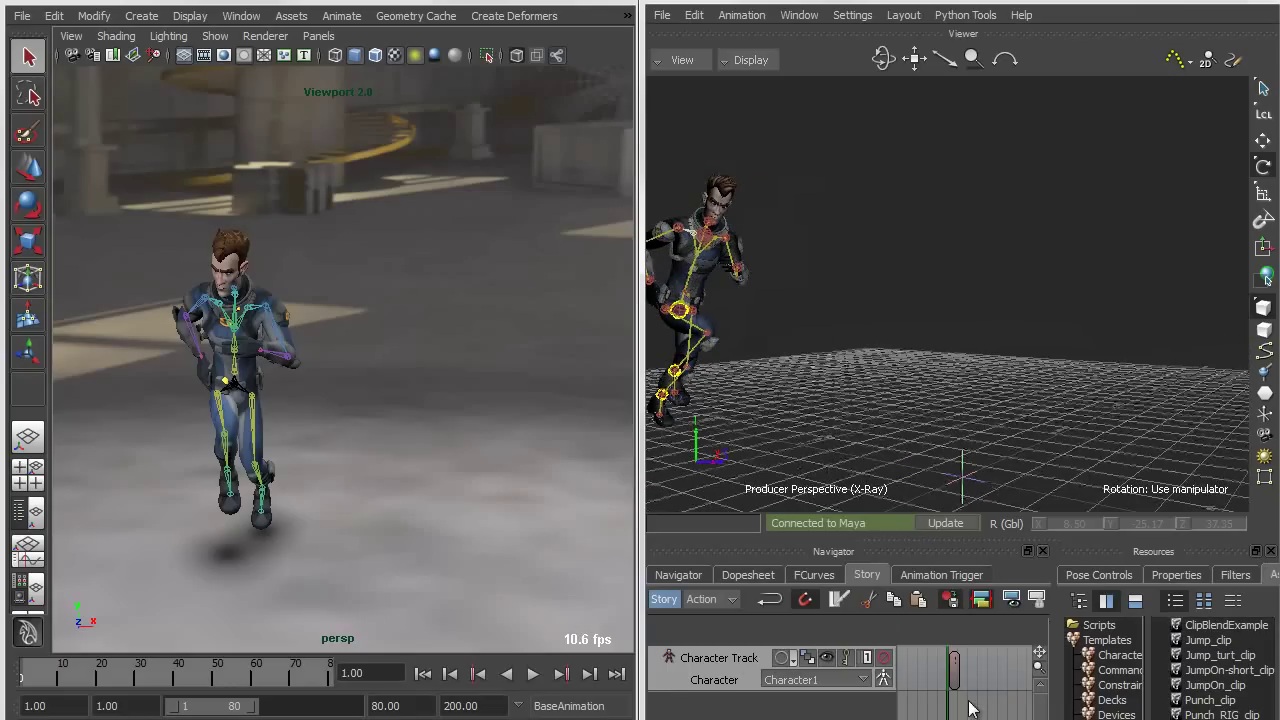
{"action": "middle_click_drag", "start_coordinate": [846, 470], "coordinate": [914, 438], "text": "alt"}
{"action": "left_click_drag", "start_coordinate": [915, 445], "coordinate": [990, 447], "text": "ctrl+shift"}
{"action": "key", "text": "ctrl+space"}
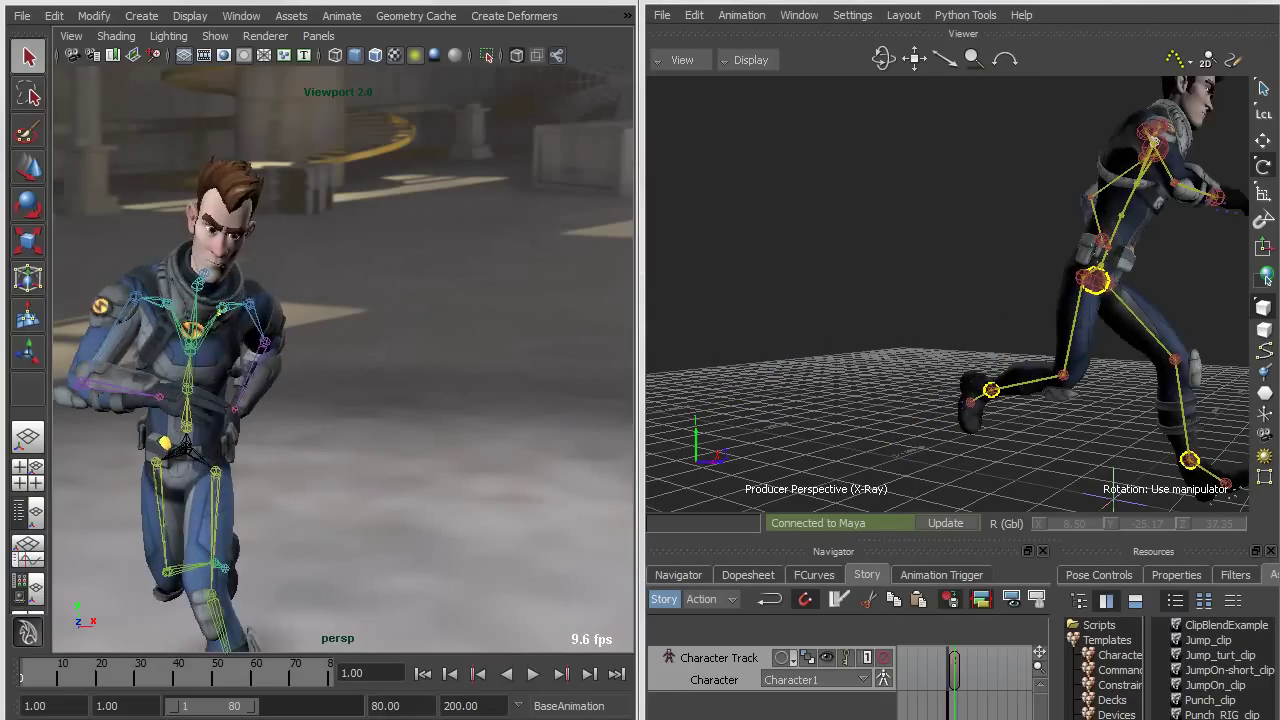
{"action": "left_click_drag", "start_coordinate": [427, 601], "coordinate": [330, 463], "text": "alt"}
{"action": "key", "text": "alt+v"}
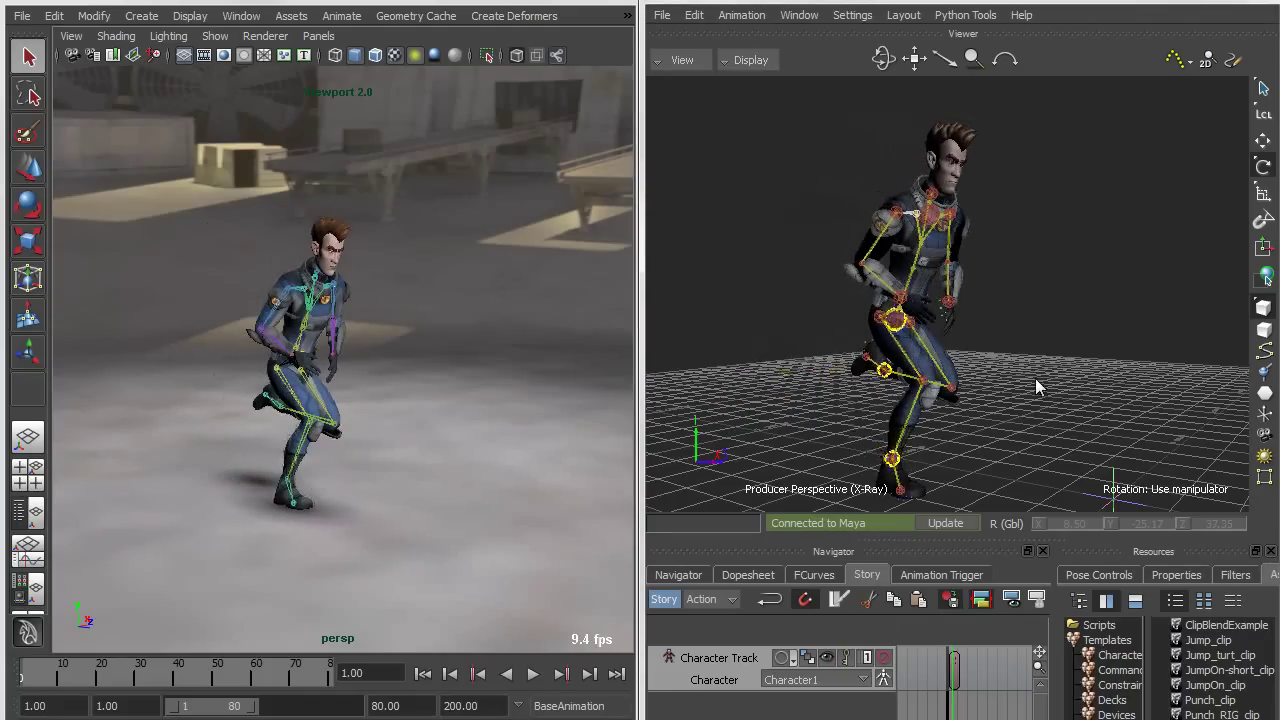
- Insert a Character Override subtrack under the character track and frame the run clip in the Story timeline
{"action": "right_click", "coordinate": [737, 663]}
{"action": "mouse_move", "coordinate": [766, 688]}
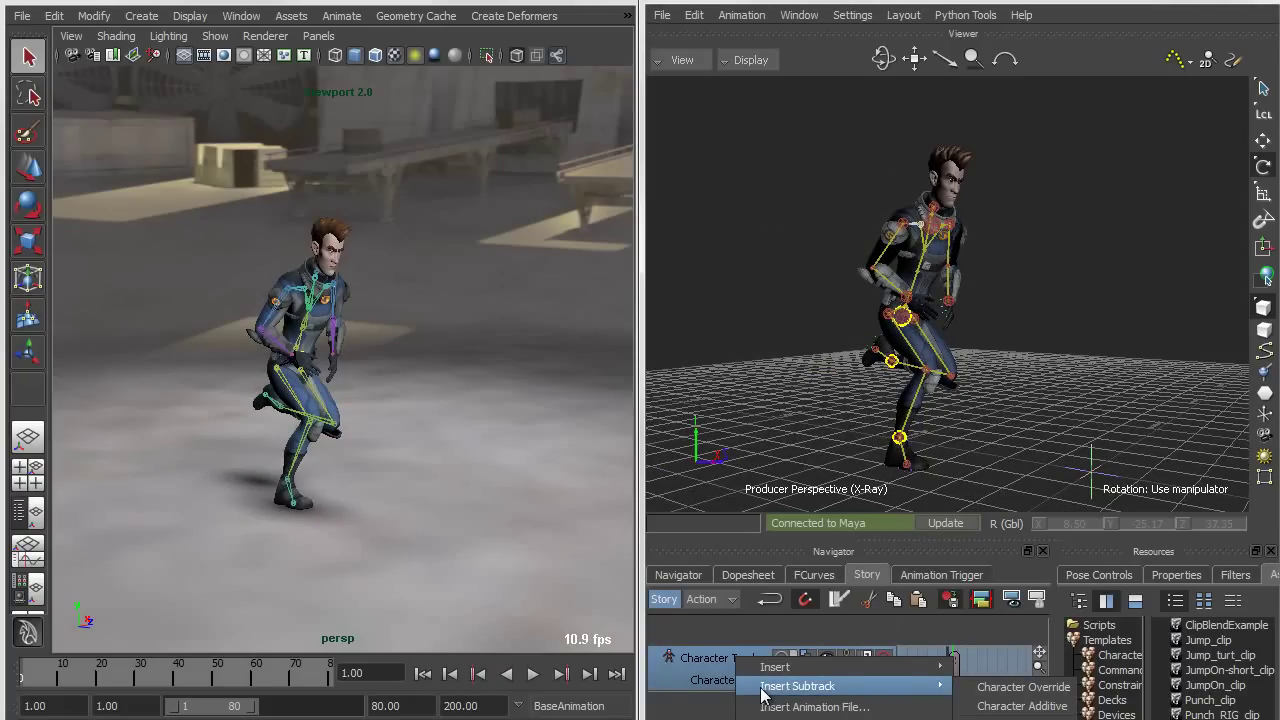
{"action": "left_click", "coordinate": [1022, 687]}
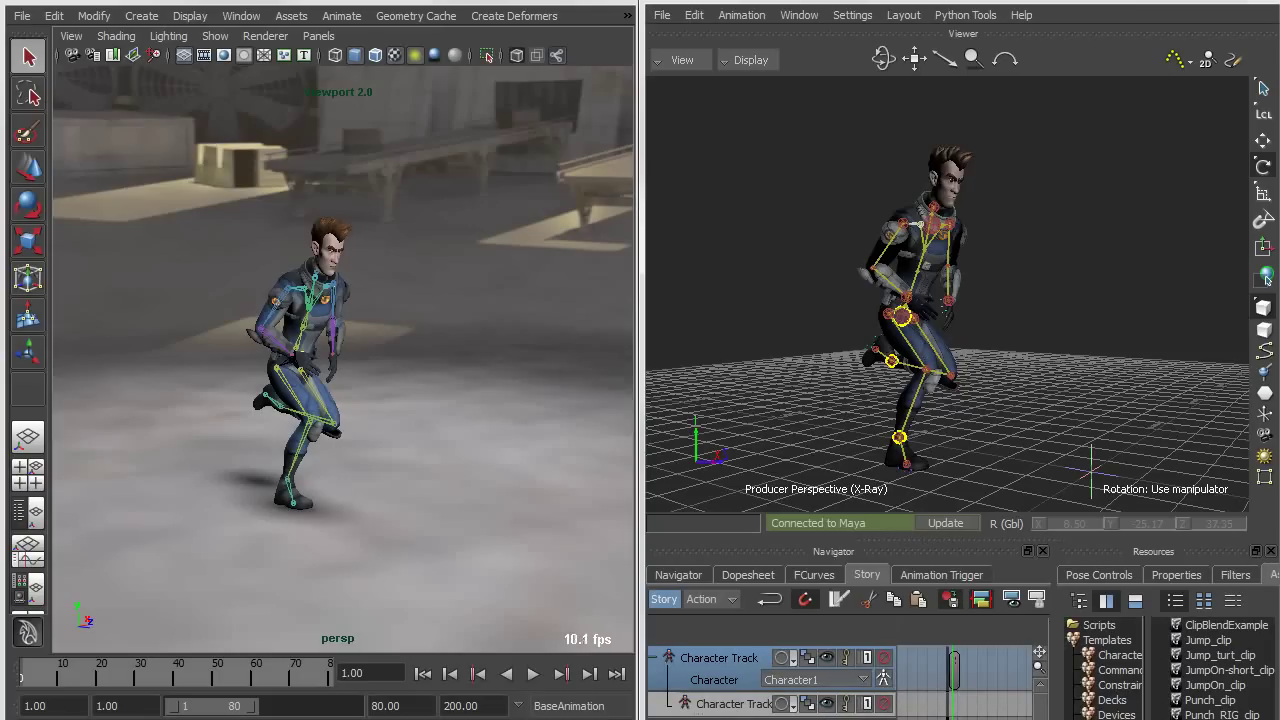
{"action": "left_click_drag", "start_coordinate": [896, 680], "coordinate": [798, 680]}
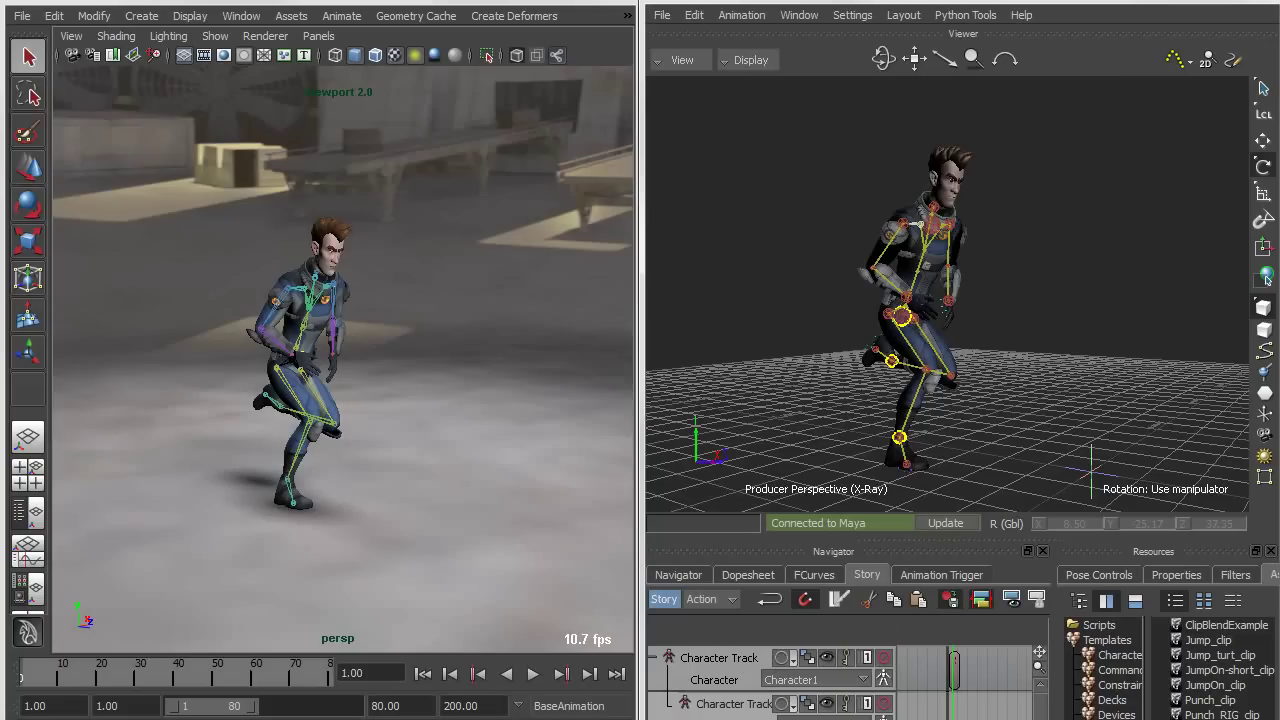
{"action": "key", "text": "a"}
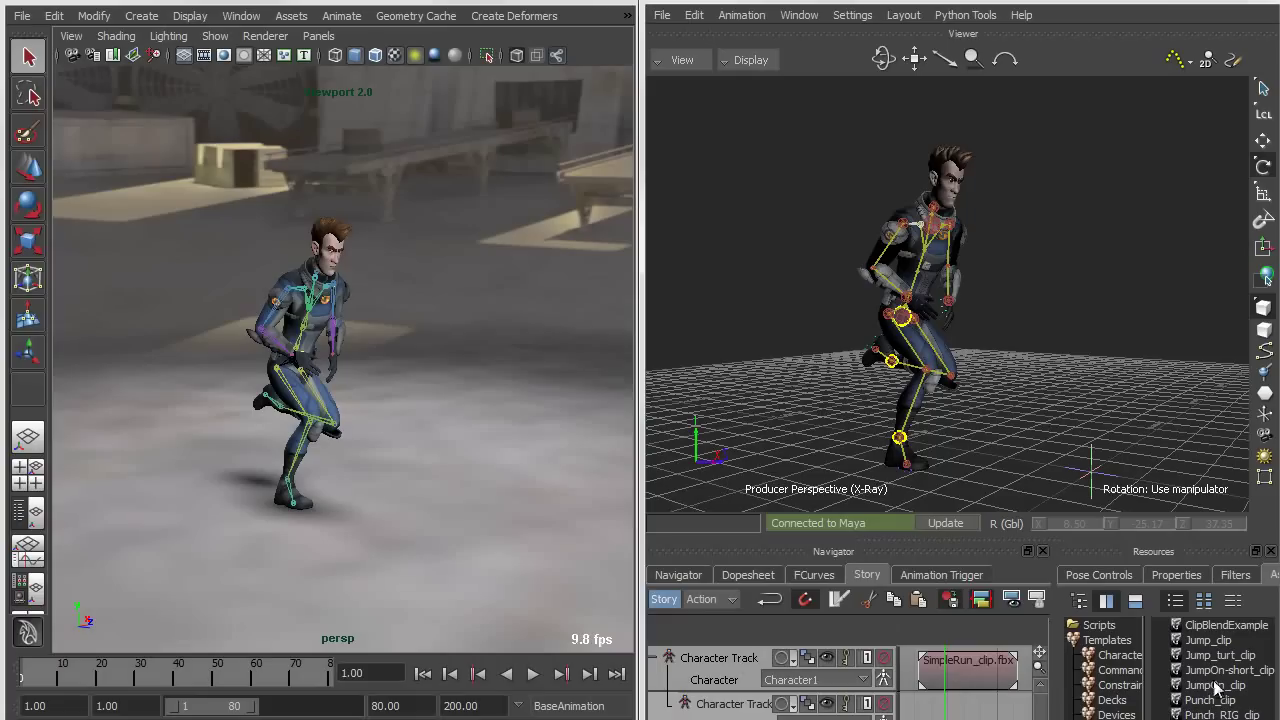
- Add Jump_clip to the override subtrack and stretch its end to line up with the end of the SimpleRun clip
{"action": "left_click_drag", "start_coordinate": [1208, 640], "coordinate": [936, 710]}
{"action": "left_click", "coordinate": [839, 599]}
{"action": "left_click_drag", "start_coordinate": [966, 712], "coordinate": [1017, 712]}
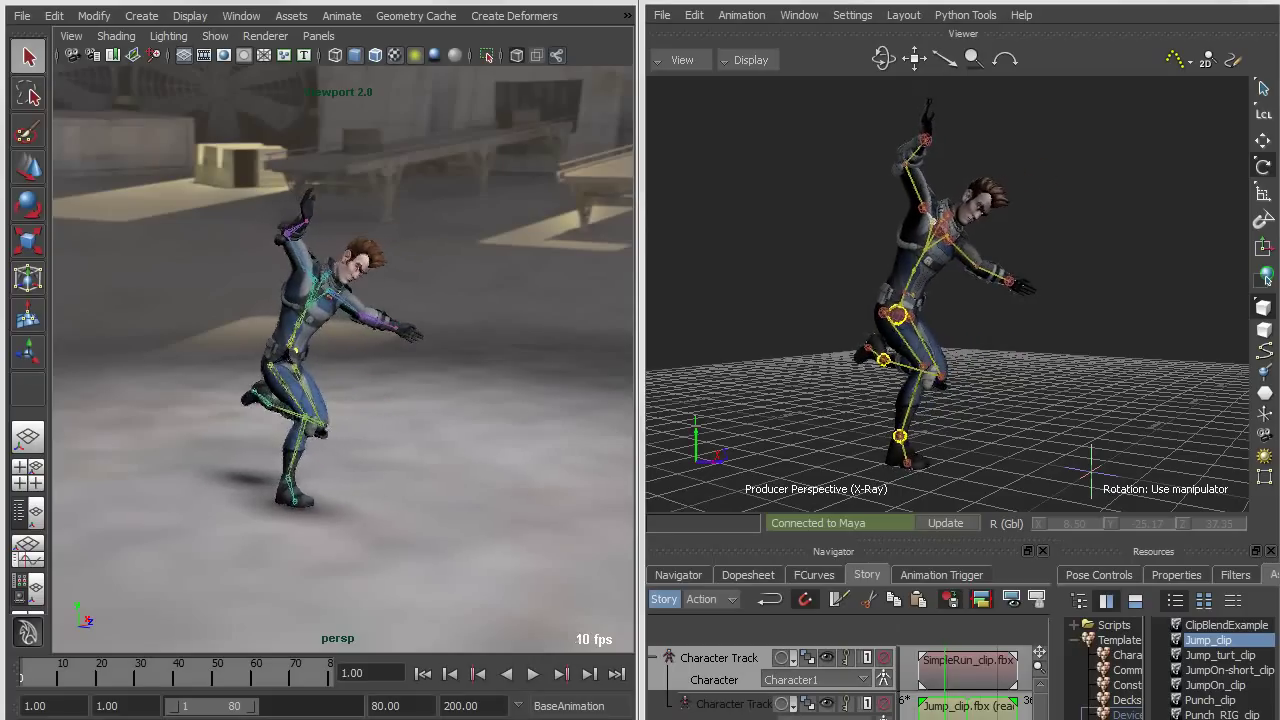
{"action": "left_click_drag", "start_coordinate": [264, 563], "coordinate": [208, 565], "text": "alt"}
{"action": "right_click_drag", "start_coordinate": [208, 565], "coordinate": [283, 569], "text": "alt"}
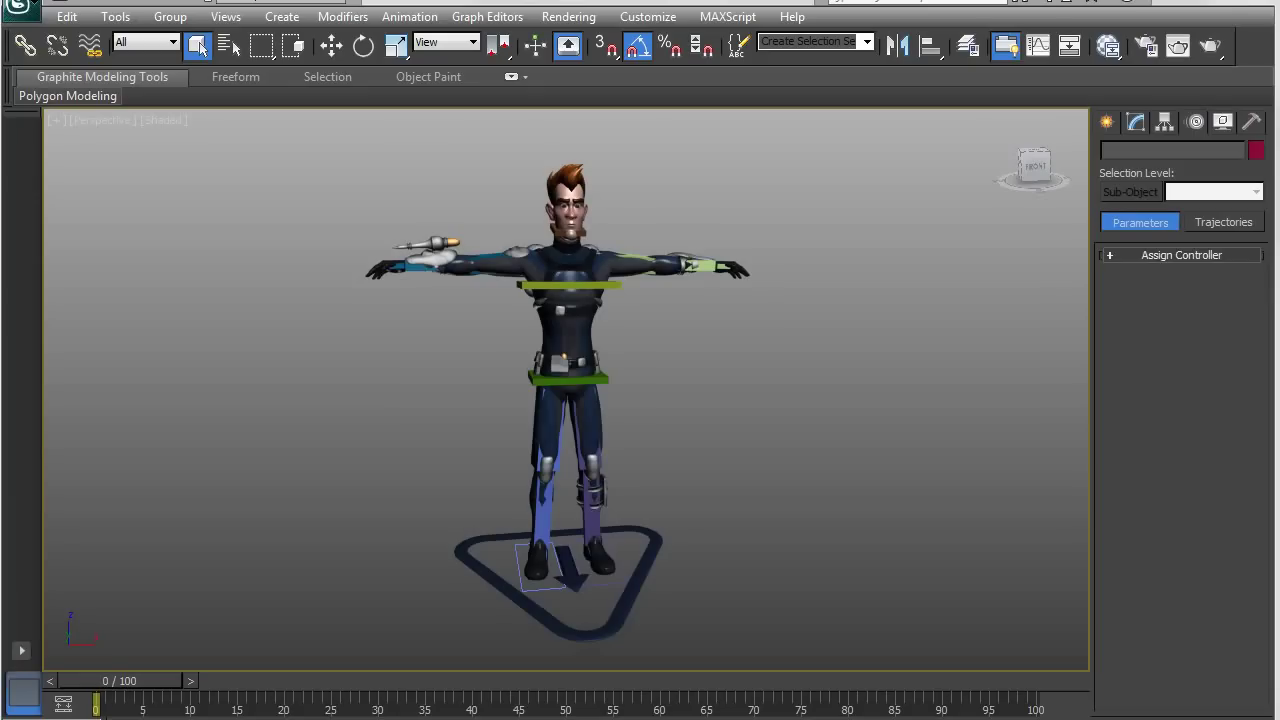
- In 3ds Max, try lowering the character's right arm by moving SvenRArmPalm down and toward the body
{"action": "middle_click_drag", "start_coordinate": [804, 414], "coordinate": [737, 460], "text": "alt"}
{"action": "scroll", "coordinate": [782, 444], "scroll_direction": "up", "scroll_amount": 3}
{"action": "scroll", "coordinate": [776, 444], "scroll_direction": "down", "scroll_amount": 2}
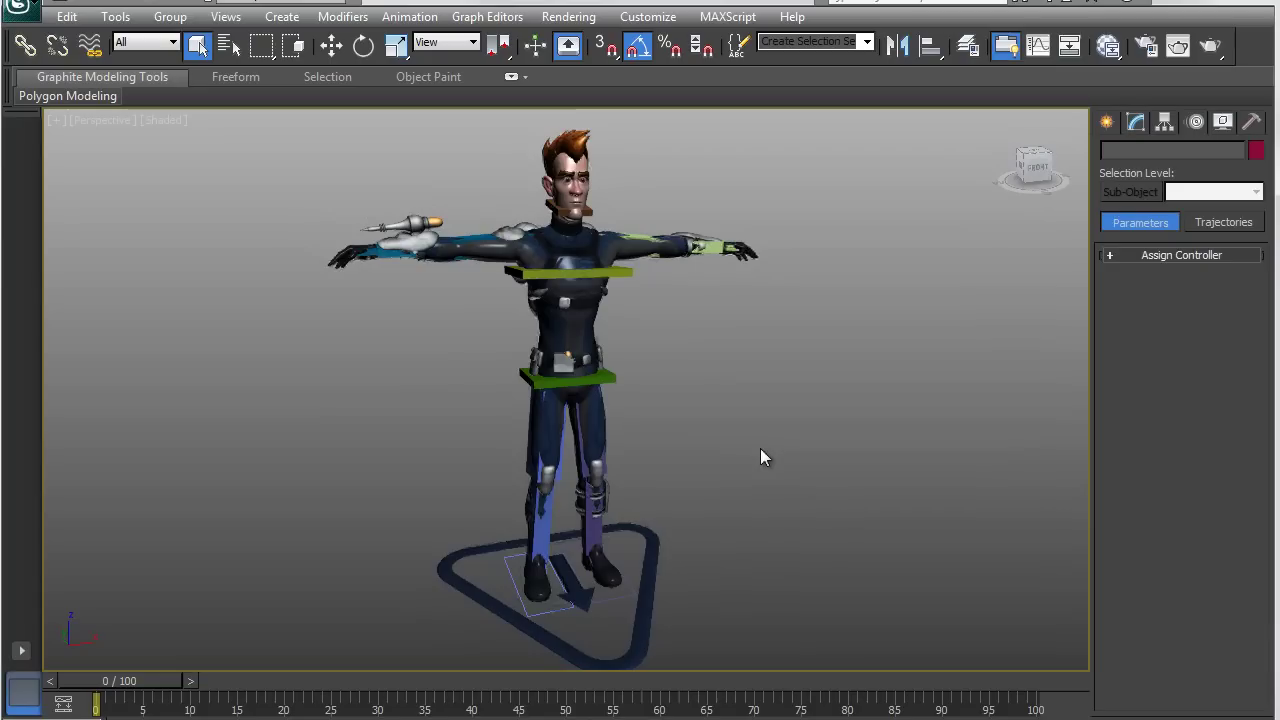
{"action": "middle_click_drag", "start_coordinate": [709, 393], "coordinate": [748, 488]}
{"action": "scroll", "coordinate": [765, 505], "scroll_direction": "up", "scroll_amount": 4}
{"action": "scroll", "coordinate": [765, 505], "scroll_direction": "down", "scroll_amount": 2}
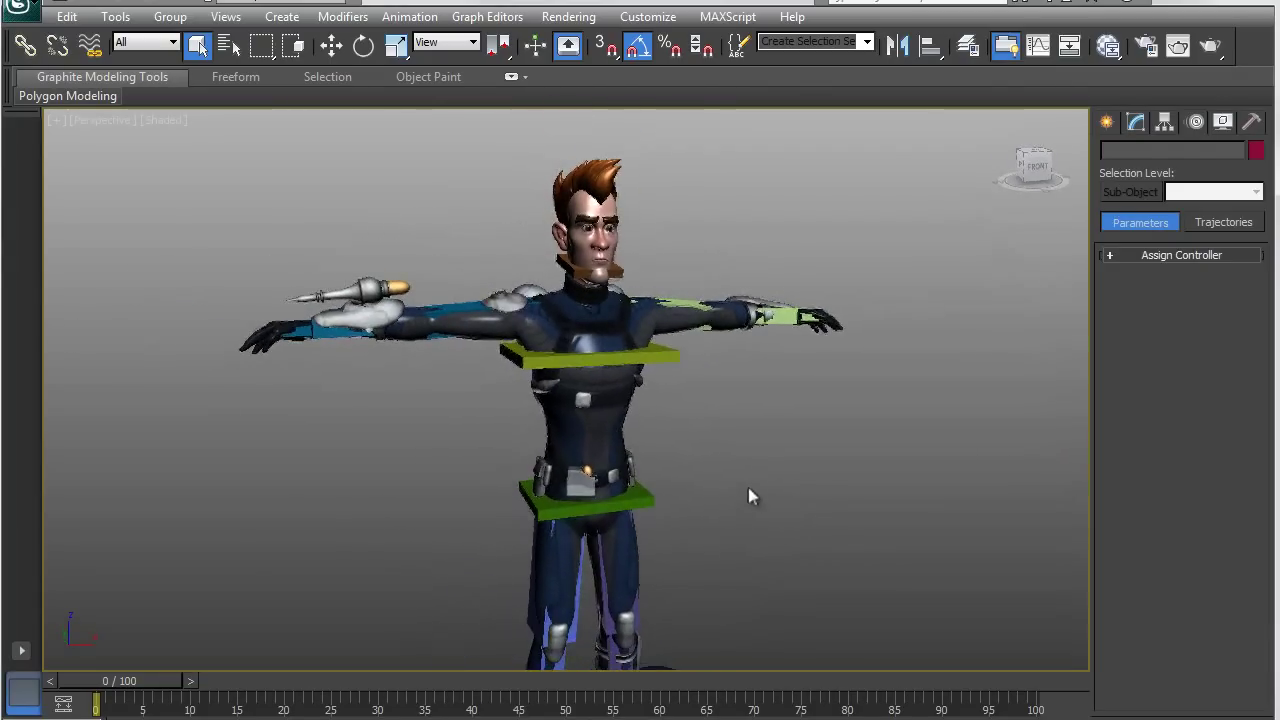
{"action": "left_click", "coordinate": [308, 335]}
{"action": "middle_click_drag", "start_coordinate": [446, 451], "coordinate": [454, 435]}
{"action": "key", "text": "w"}
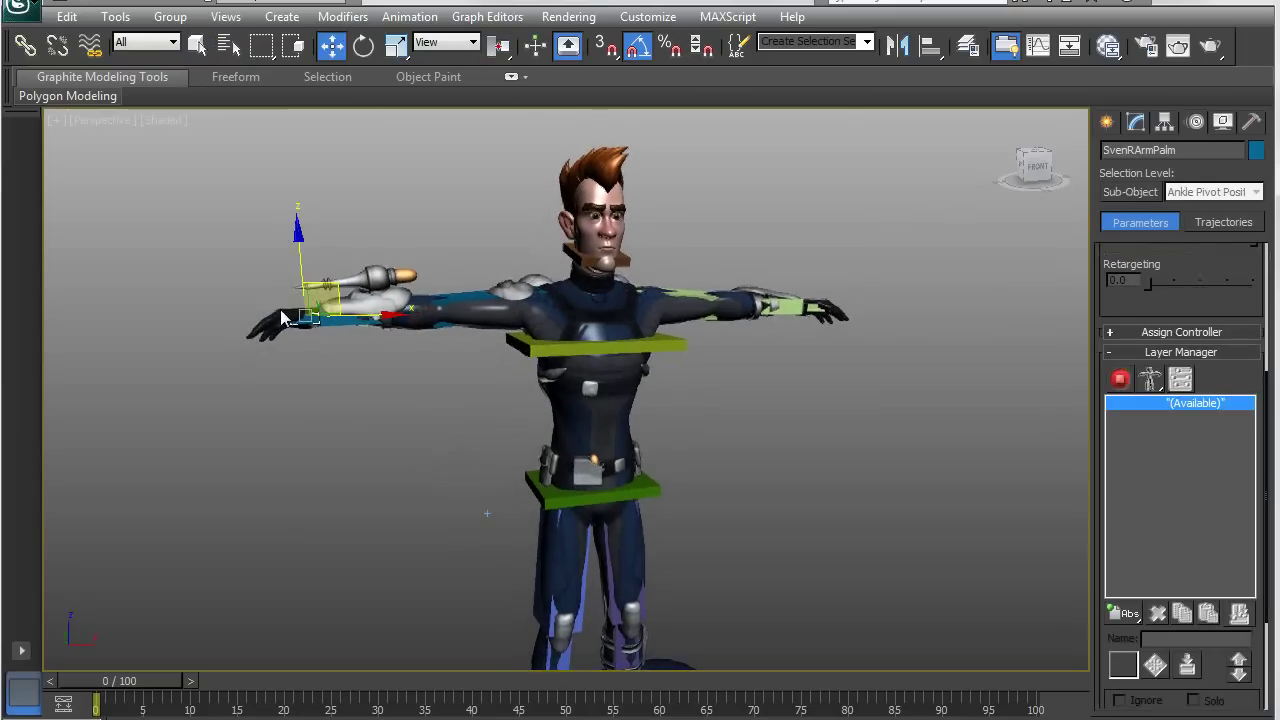
{"action": "left_click_drag", "start_coordinate": [306, 318], "coordinate": [380, 404]}
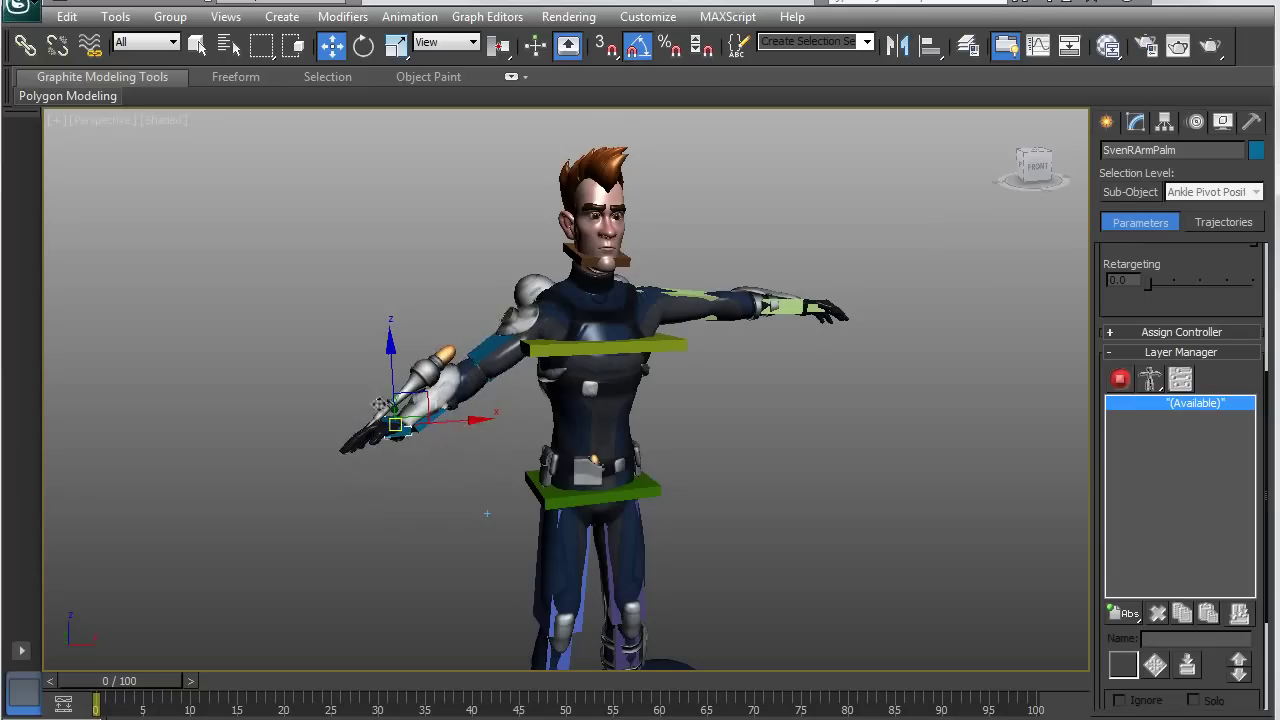
- Try moving the character's chest control, and undo the test pose changes to return to the T-pose
{"action": "left_click", "coordinate": [672, 346]}
{"action": "mouse_move", "coordinate": [591, 343]}
{"action": "left_mouse_down"}
{"action": "mouse_move", "coordinate": [620, 388]}
{"action": "mouse_move", "coordinate": [603, 350]}
{"action": "left_mouse_up"}
{"action": "key", "text": "ctrl+z"}
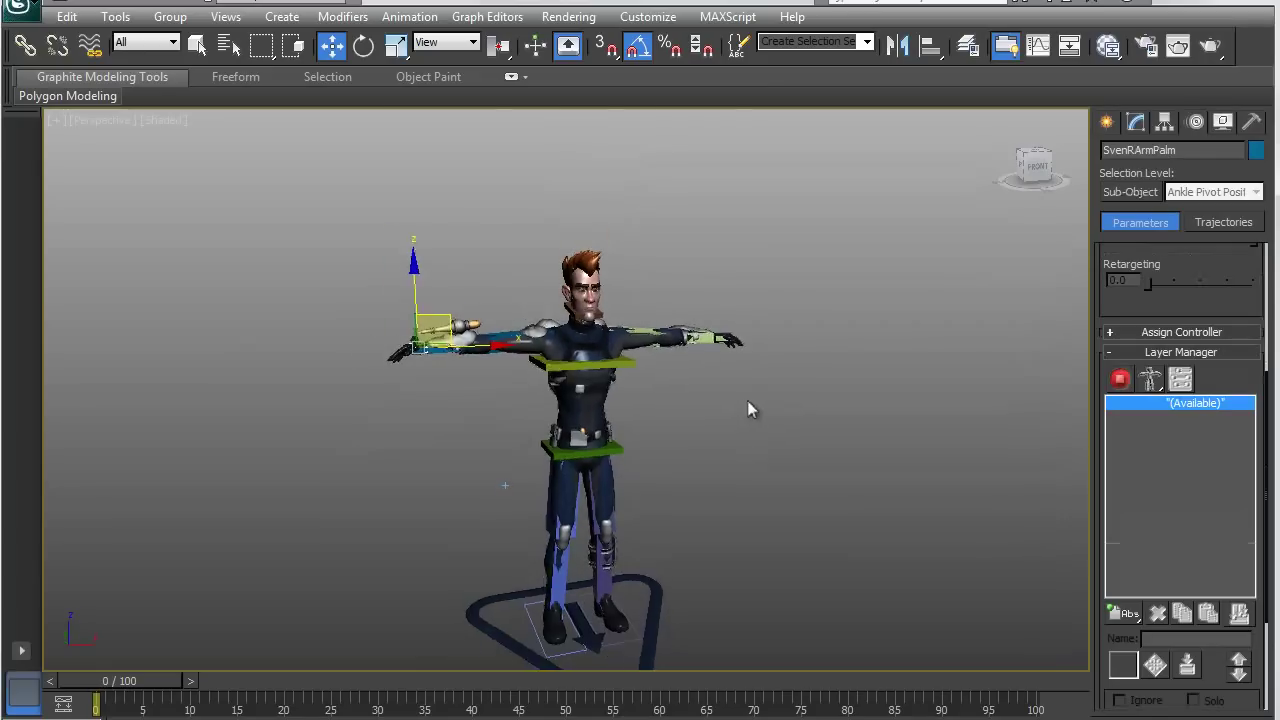
{"action": "middle_click_drag", "start_coordinate": [747, 400], "coordinate": [739, 349]}
{"action": "scroll", "coordinate": [754, 351], "scroll_direction": "up", "scroll_amount": 3}
{"action": "scroll", "coordinate": [757, 357], "scroll_direction": "down", "scroll_amount": 1}
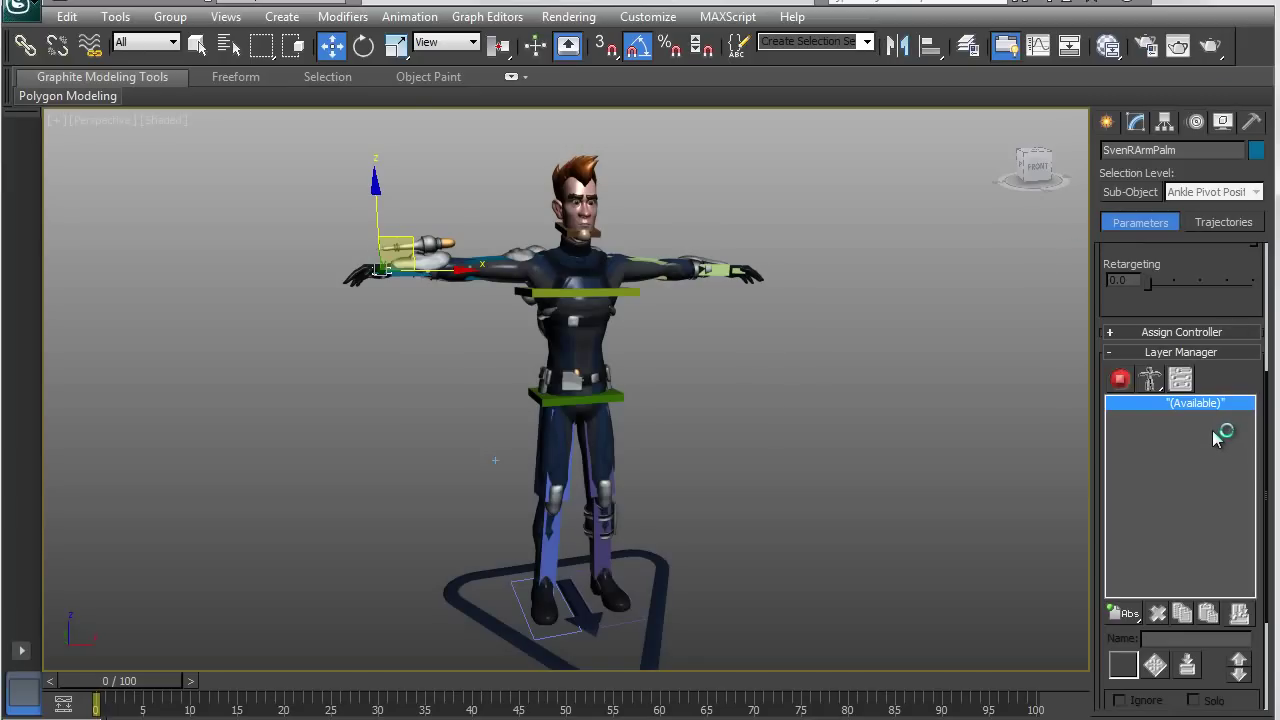
- Add a CATMotion layer to Sven's CAT rig and open its CATMotion editor
{"action": "left_click", "coordinate": [1129, 616]}
{"action": "left_click_drag", "start_coordinate": [1129, 616], "coordinate": [1129, 707]}
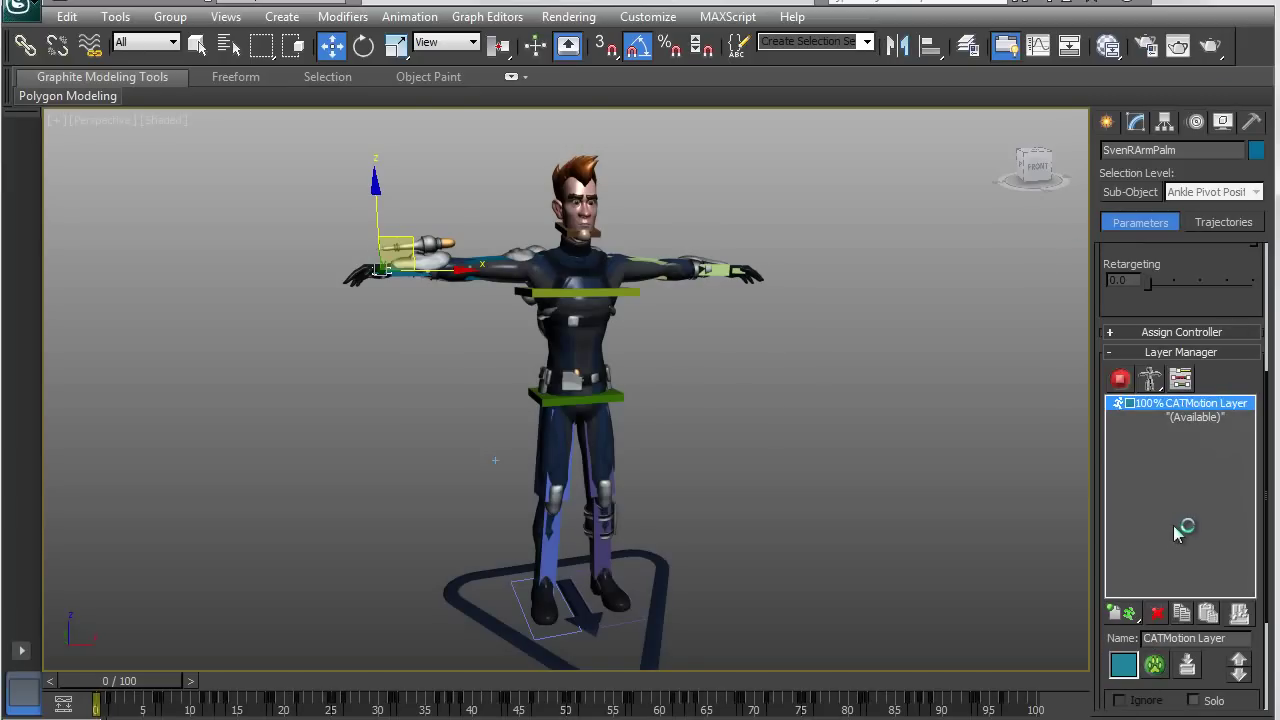
{"action": "left_click", "coordinate": [1155, 665]}
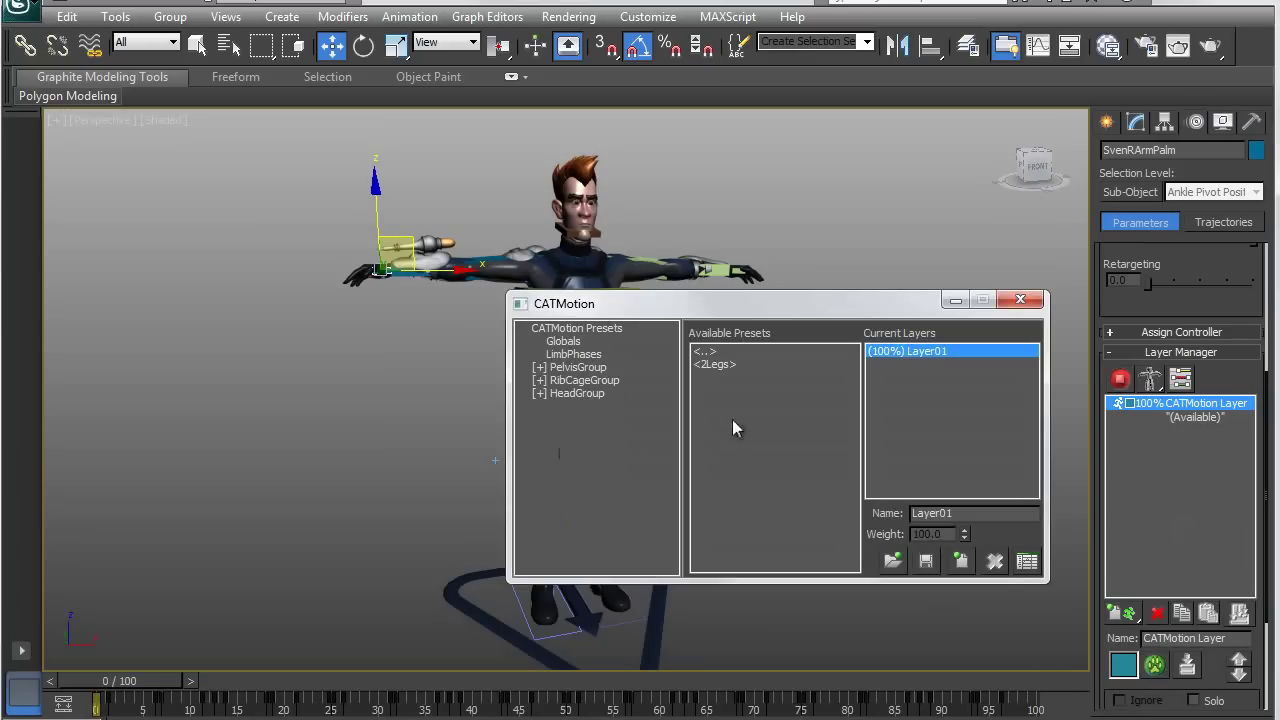
- Browse the 2Legs motion presets and examine the adjustable pelvis and leg parameters in PelvisGroup
{"action": "double_click", "coordinate": [715, 365]}
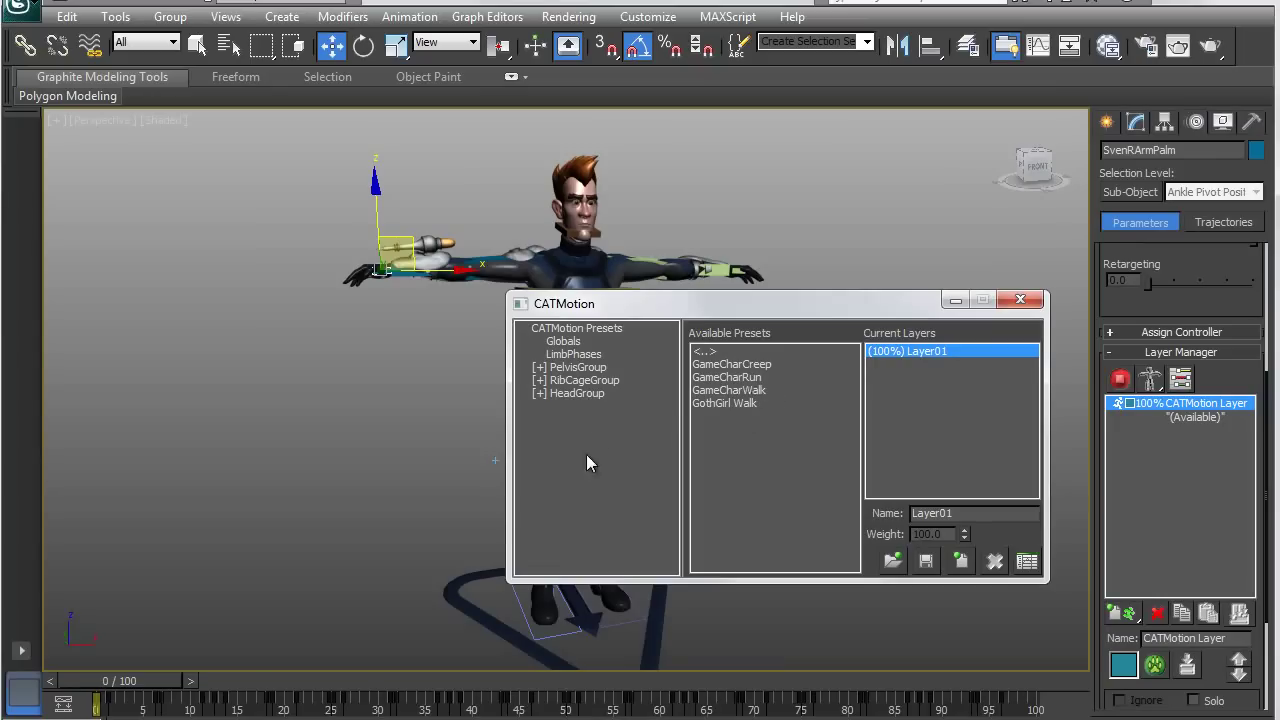
{"action": "left_click", "coordinate": [540, 368]}
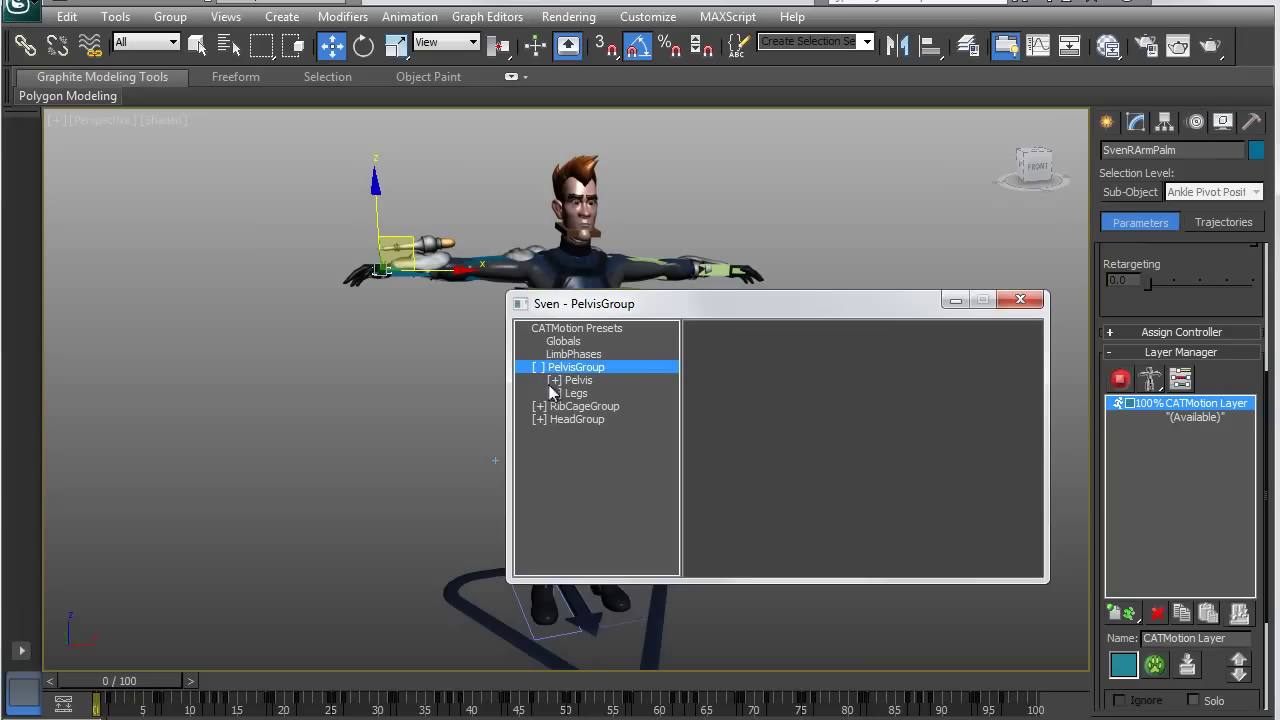
{"action": "left_click", "coordinate": [553, 380]}
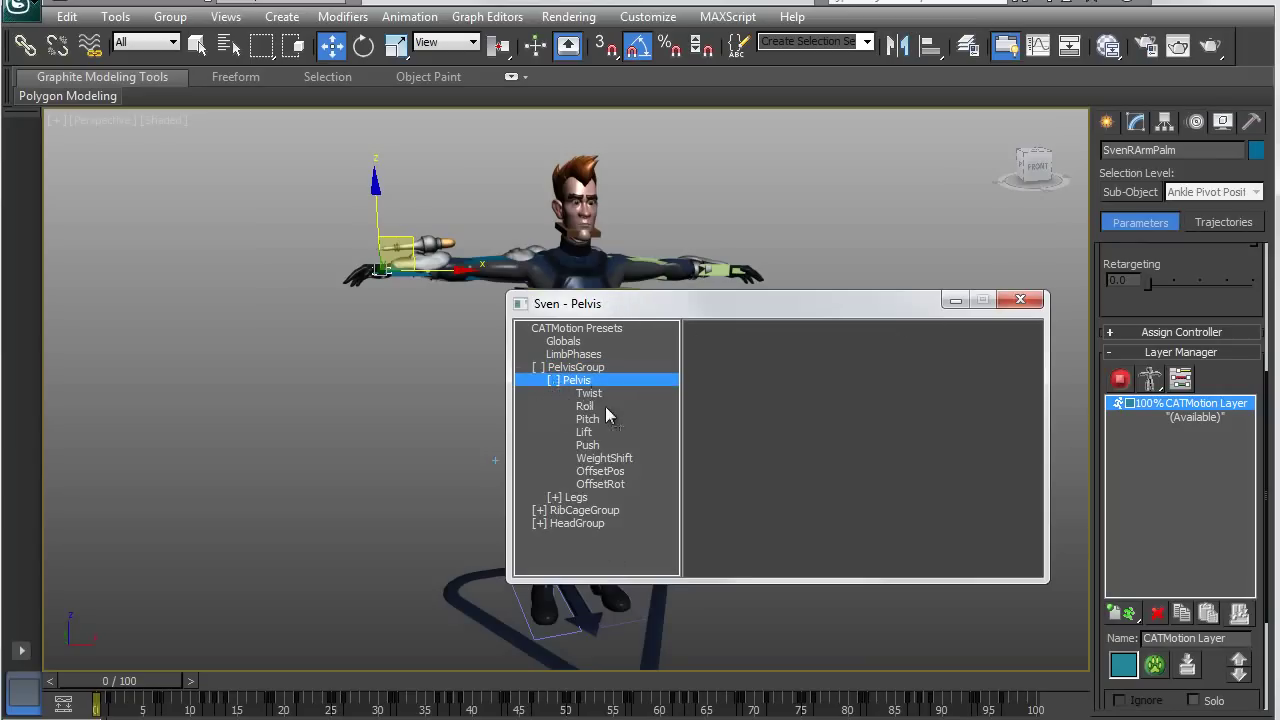
{"action": "left_click", "coordinate": [554, 497]}
{"action": "left_click_drag", "start_coordinate": [669, 431], "coordinate": [673, 480]}
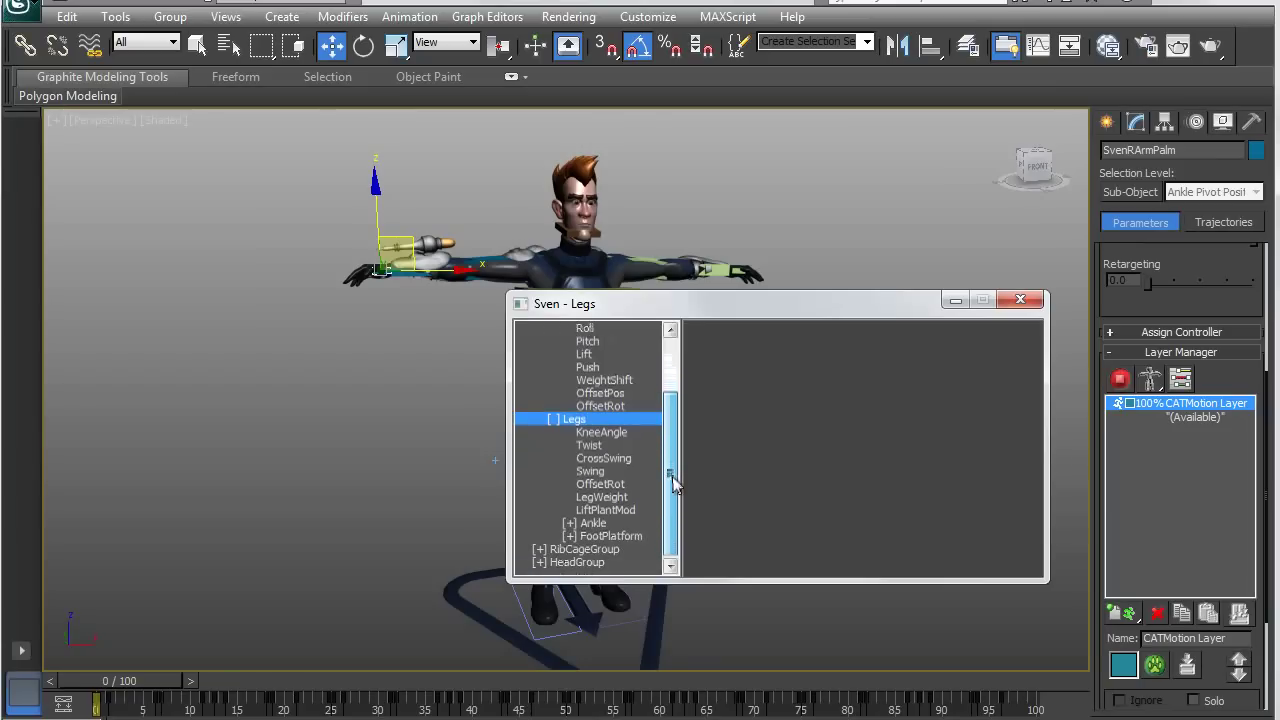
{"action": "left_click", "coordinate": [553, 419]}
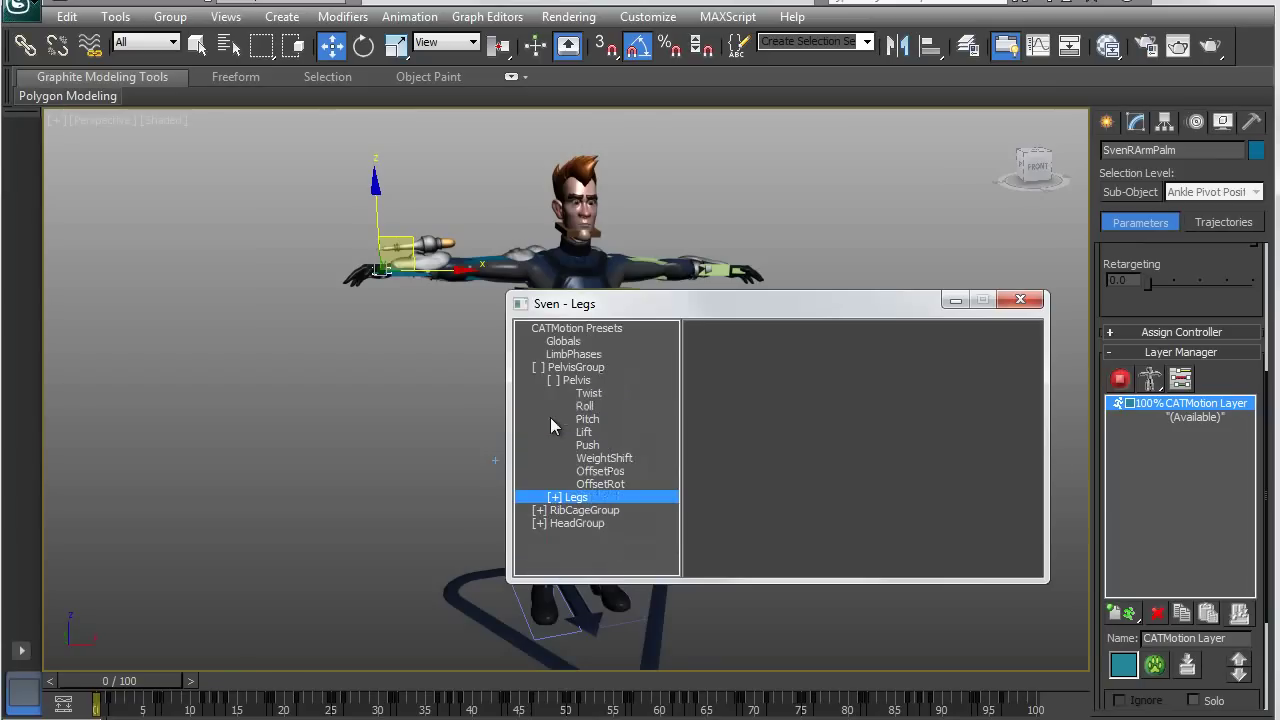
{"action": "left_click", "coordinate": [550, 381]}
{"action": "left_click", "coordinate": [538, 367]}
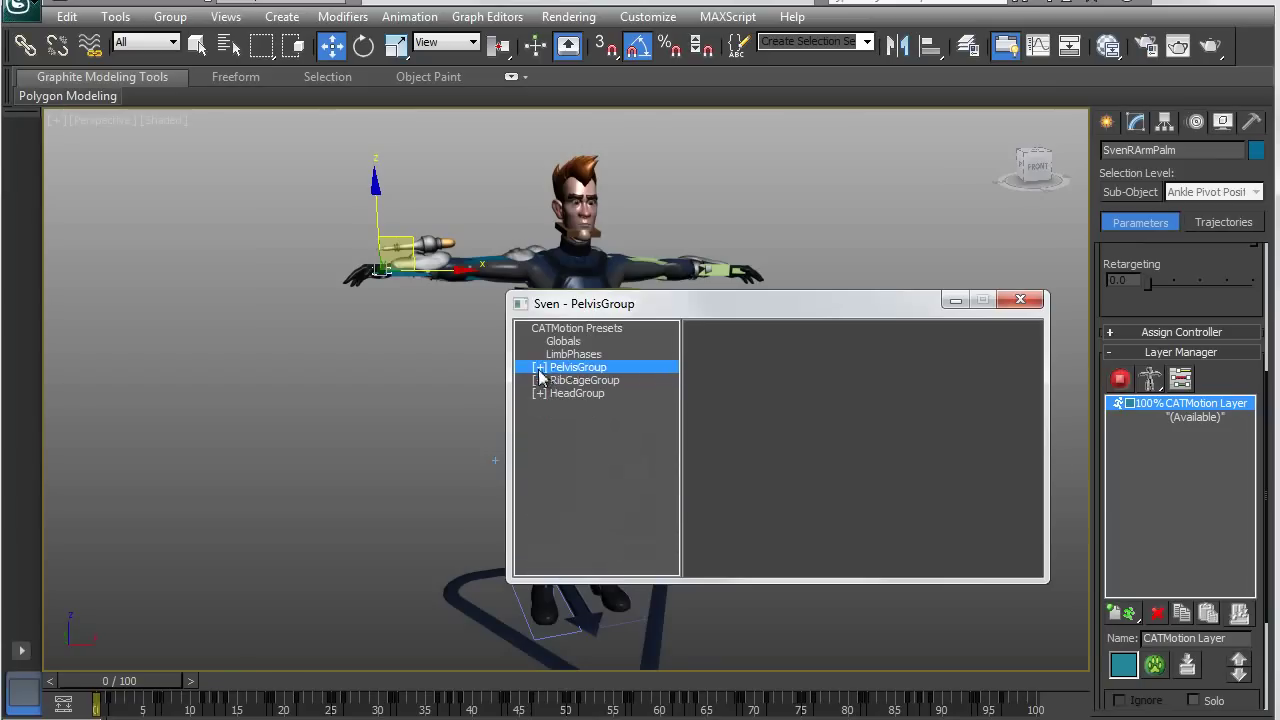
- Load the CATMotion preset SvenRunTest.cmp from the Desktop into the existing layer
{"action": "left_click", "coordinate": [570, 330]}
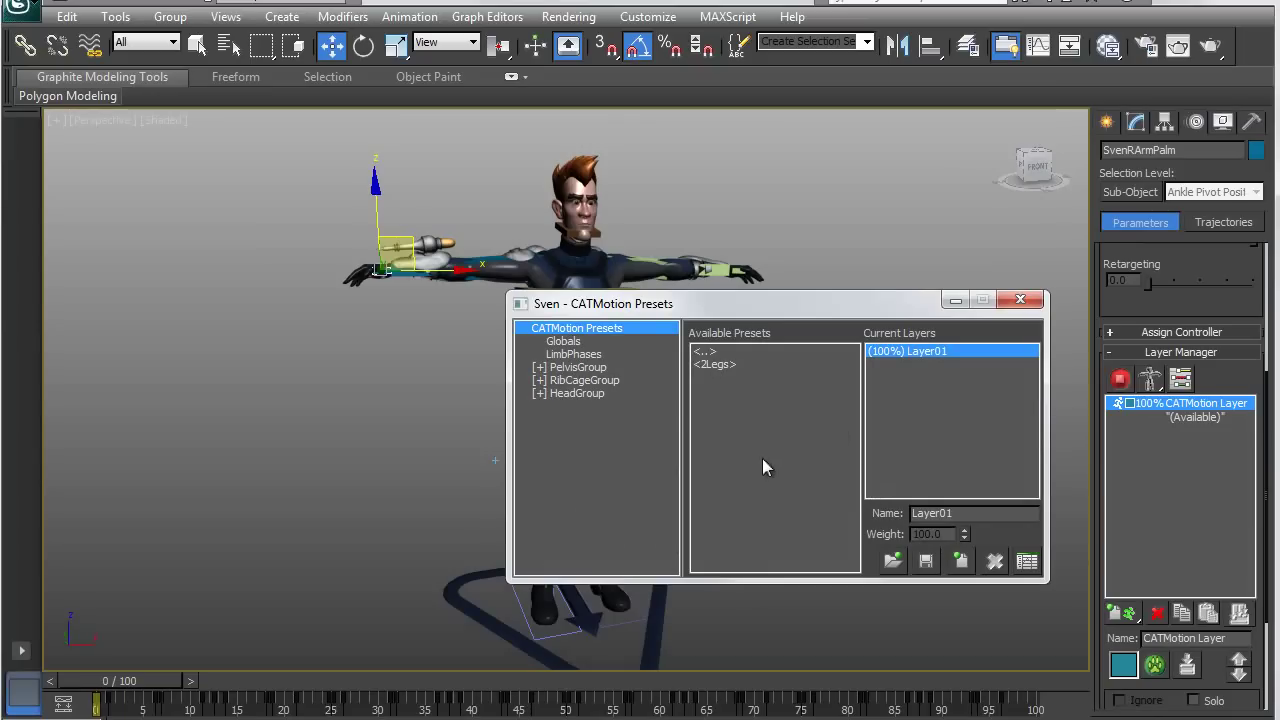
{"action": "left_click", "coordinate": [893, 561]}
{"action": "left_click_drag", "start_coordinate": [482, 8], "coordinate": [615, 3]}
{"action": "left_click", "coordinate": [410, 441]}
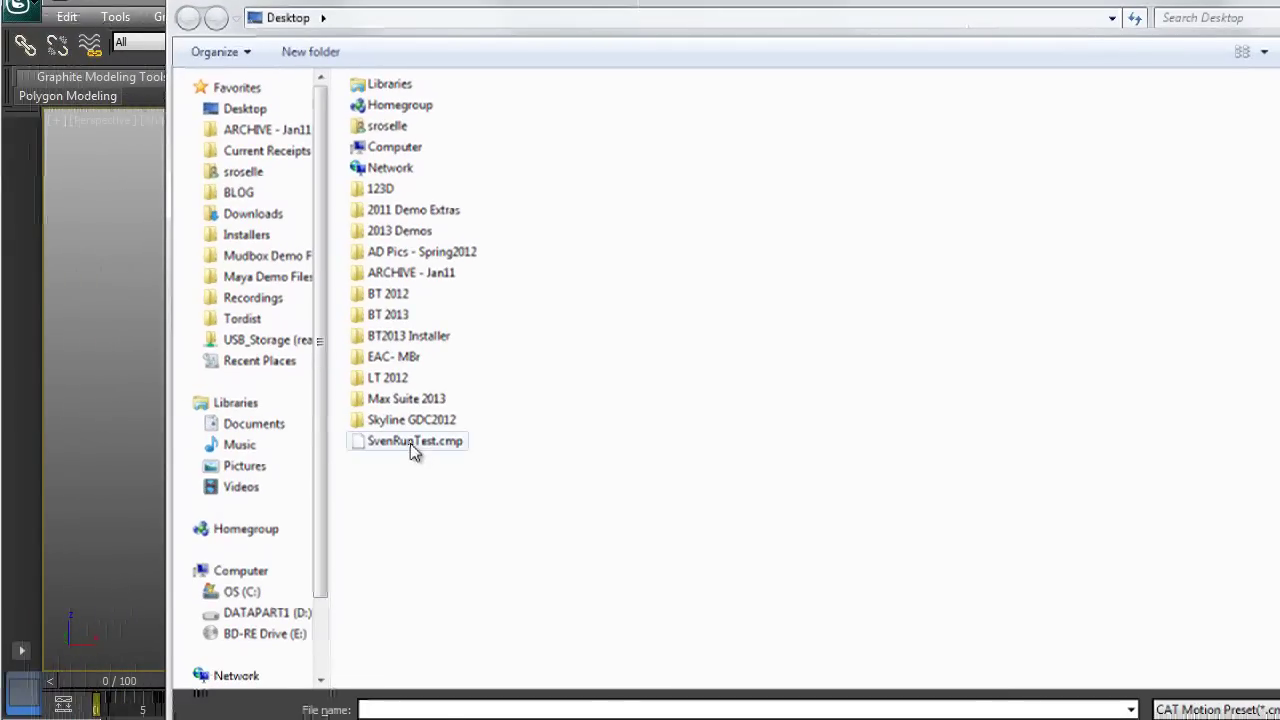
{"action": "double_click", "coordinate": [424, 442]}
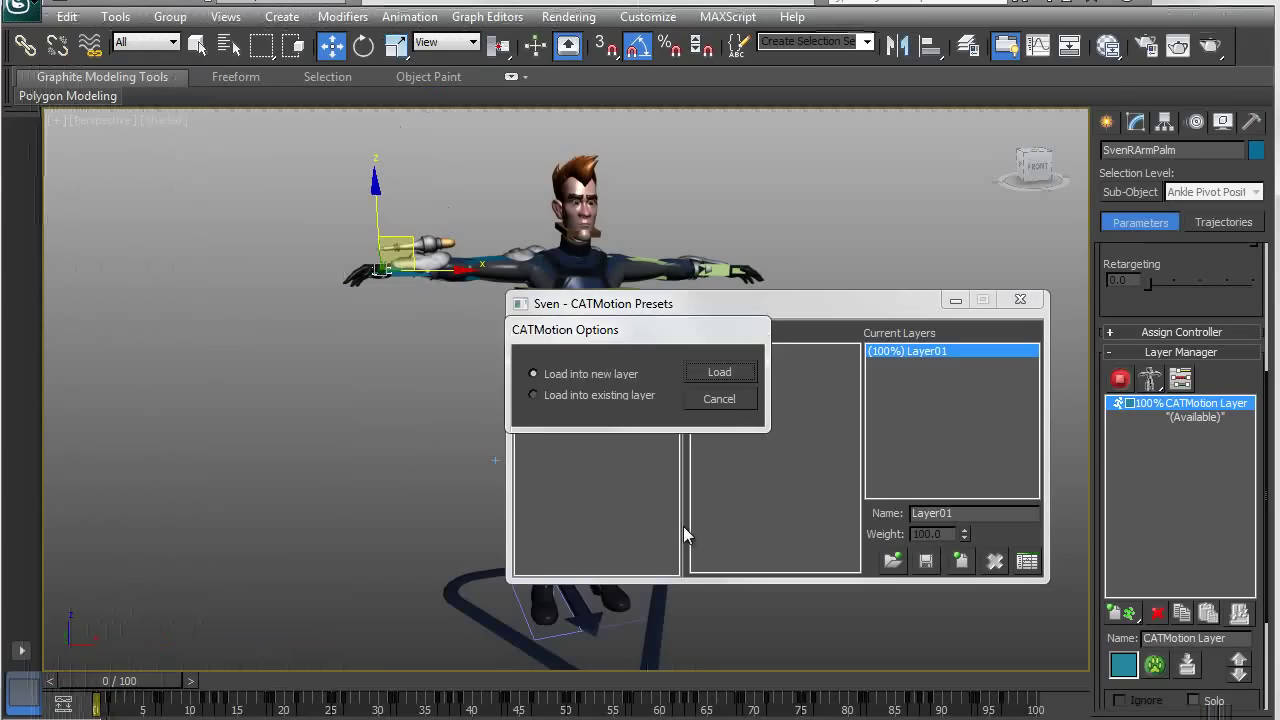
{"action": "left_click", "coordinate": [535, 394]}
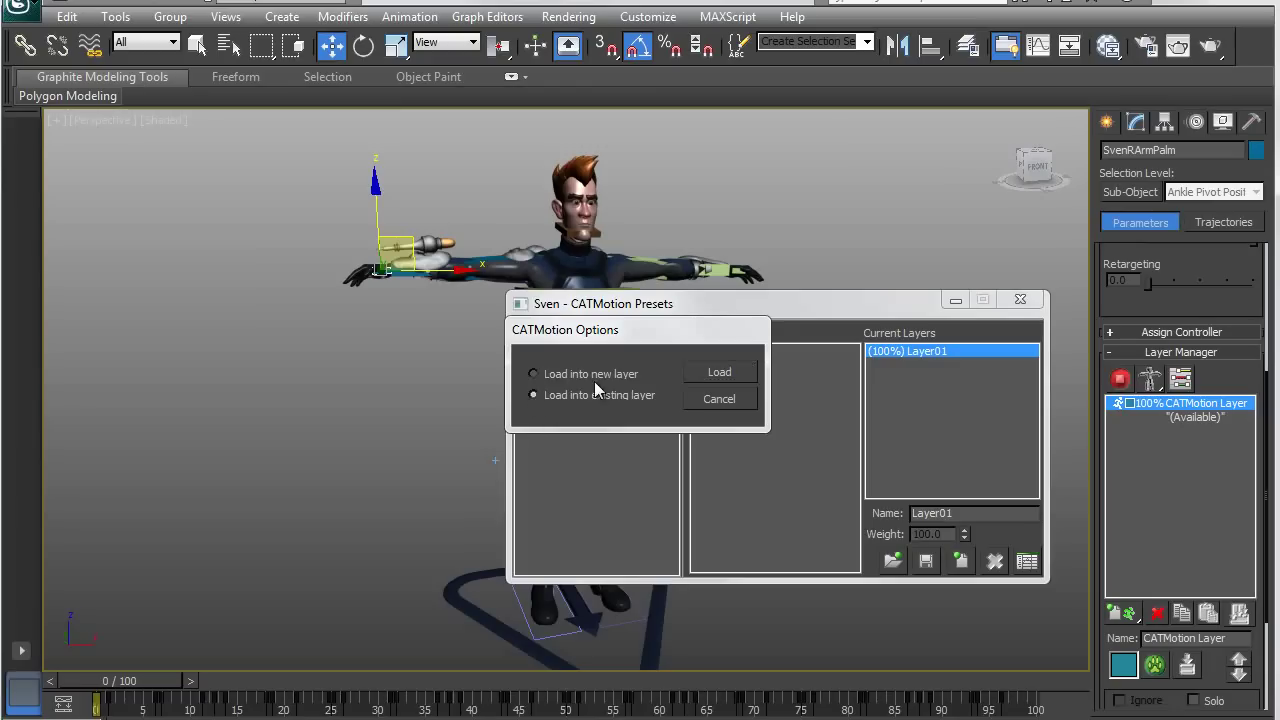
{"action": "left_click", "coordinate": [717, 374]}
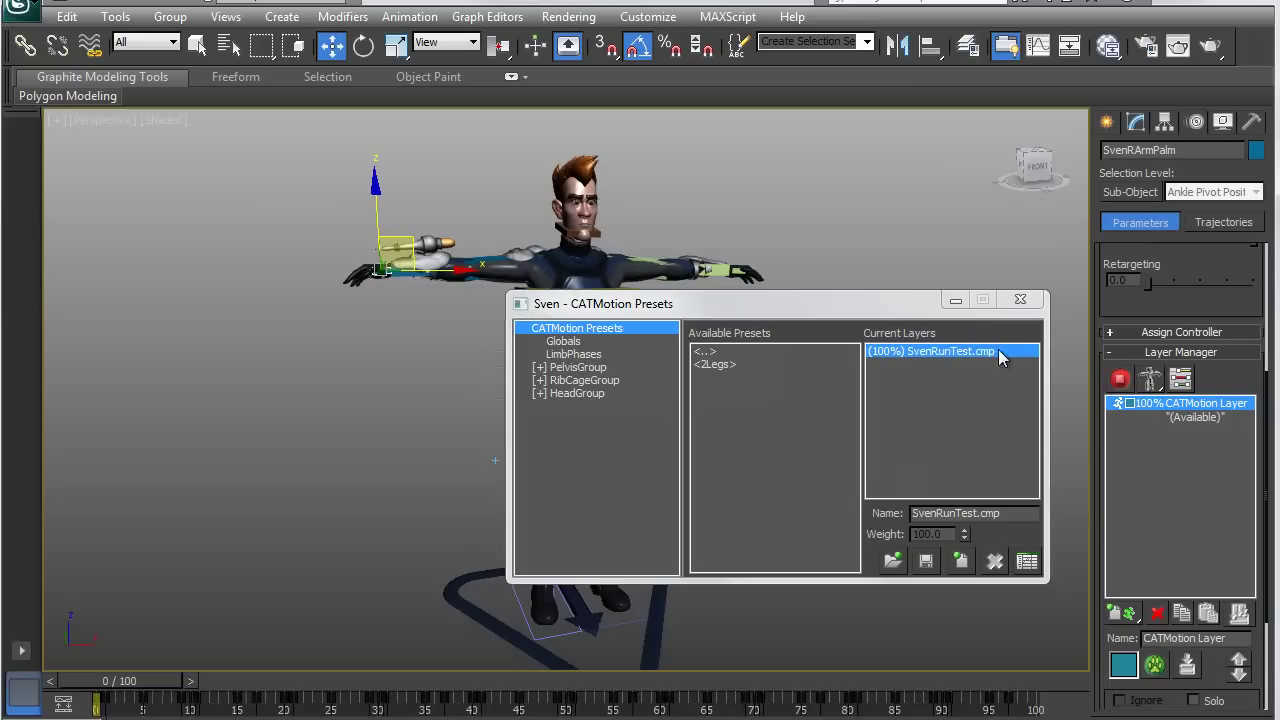
- Close the CATMotion editor, switch the CAT rig to animation mode, and preview the run cycle from the side
{"action": "left_click", "coordinate": [1020, 299]}
{"action": "left_click", "coordinate": [1120, 379]}
{"action": "middle_click_drag", "start_coordinate": [772, 375], "coordinate": [720, 413], "text": "alt"}
{"action": "scroll", "coordinate": [710, 413], "scroll_direction": "down", "scroll_amount": 2}
{"action": "mouse_move", "coordinate": [110, 684]}
{"action": "left_mouse_down"}
{"action": "mouse_move", "coordinate": [509, 684]}
{"action": "mouse_move", "coordinate": [95, 700]}
{"action": "left_mouse_up"}
{"action": "key", "text": "w"}
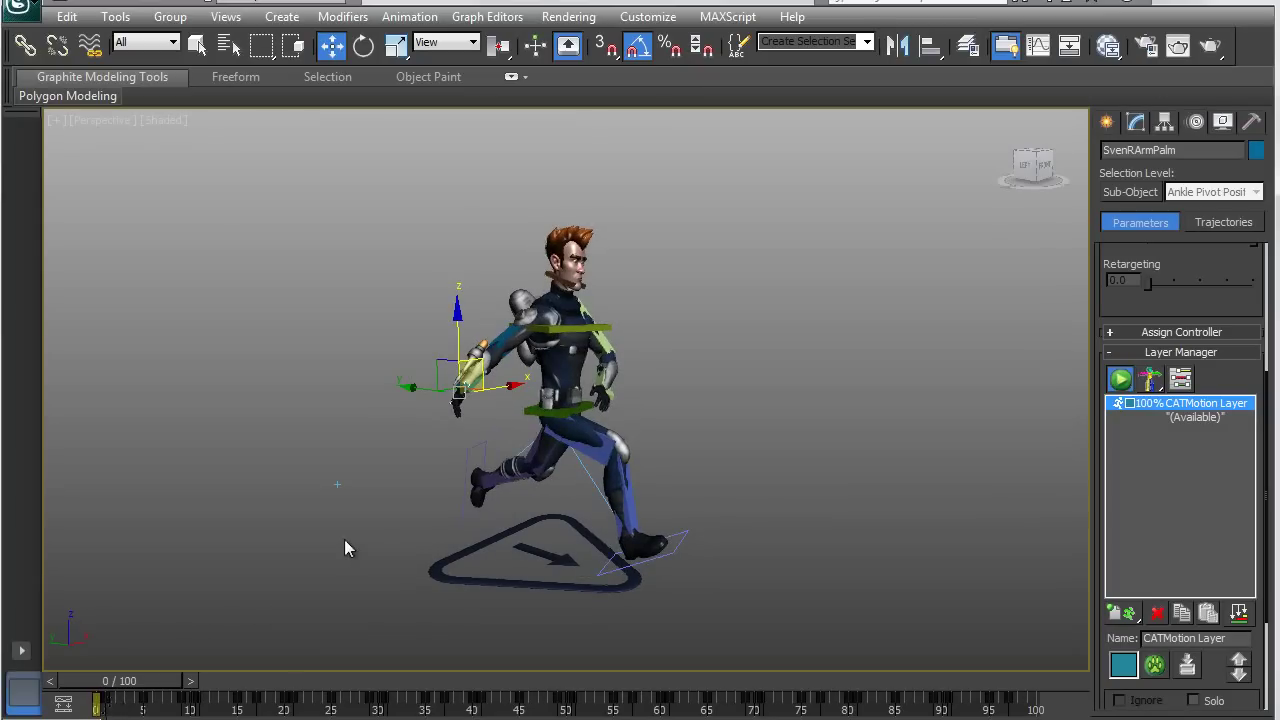
{"action": "middle_click_drag", "start_coordinate": [344, 539], "coordinate": [527, 530], "text": "alt"}
{"action": "scroll", "coordinate": [551, 541], "scroll_direction": "up", "scroll_amount": 5}
{"action": "scroll", "coordinate": [550, 539], "scroll_direction": "down", "scroll_amount": 3}
- Arrange Maya and 3ds Max side by side, frame the floor in Maya's perspective view, and deselect the palm control in 3ds Max
{"action": "left_click_drag", "start_coordinate": [0, 394], "coordinate": [459, 425]}
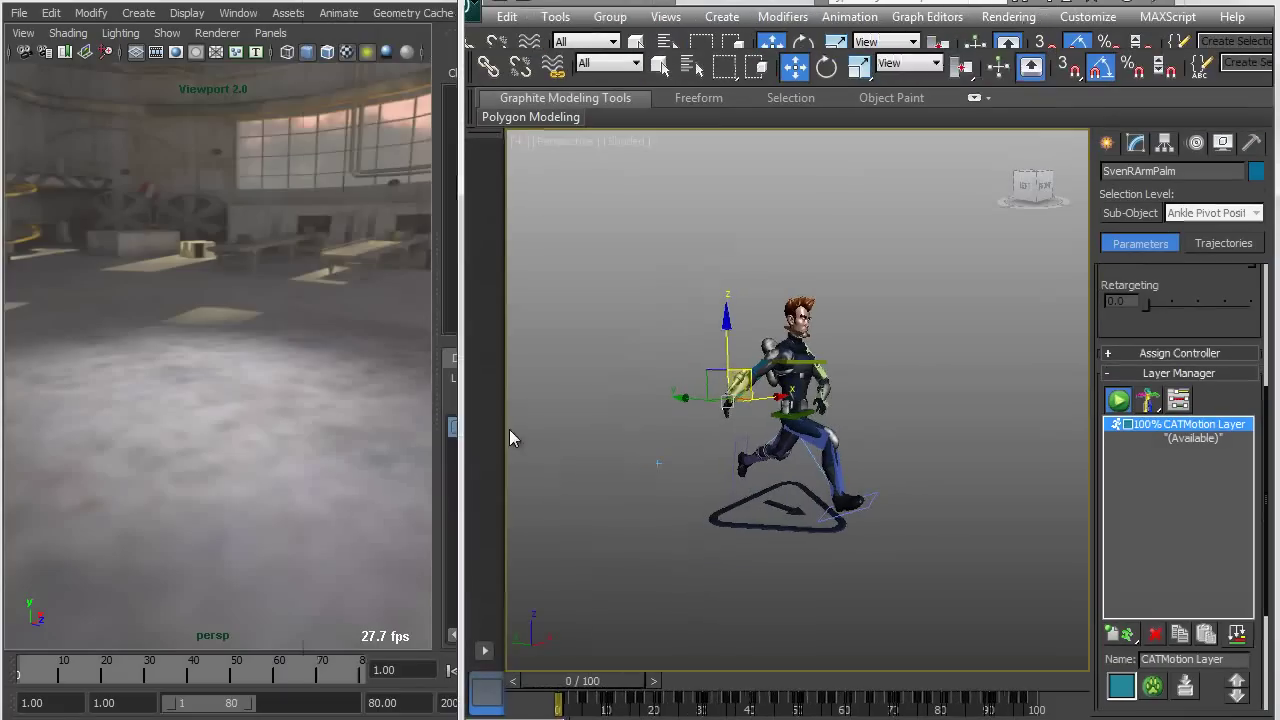
{"action": "left_click_drag", "start_coordinate": [216, 366], "coordinate": [346, 389], "text": "alt"}
{"action": "middle_click_drag", "start_coordinate": [241, 373], "coordinate": [300, 391], "text": "alt"}
{"action": "left_click_drag", "start_coordinate": [221, 385], "coordinate": [203, 381], "text": "alt"}
{"action": "right_click_drag", "start_coordinate": [204, 384], "coordinate": [209, 389], "text": "alt"}
{"action": "middle_click_drag", "start_coordinate": [211, 394], "coordinate": [219, 387], "text": "alt"}
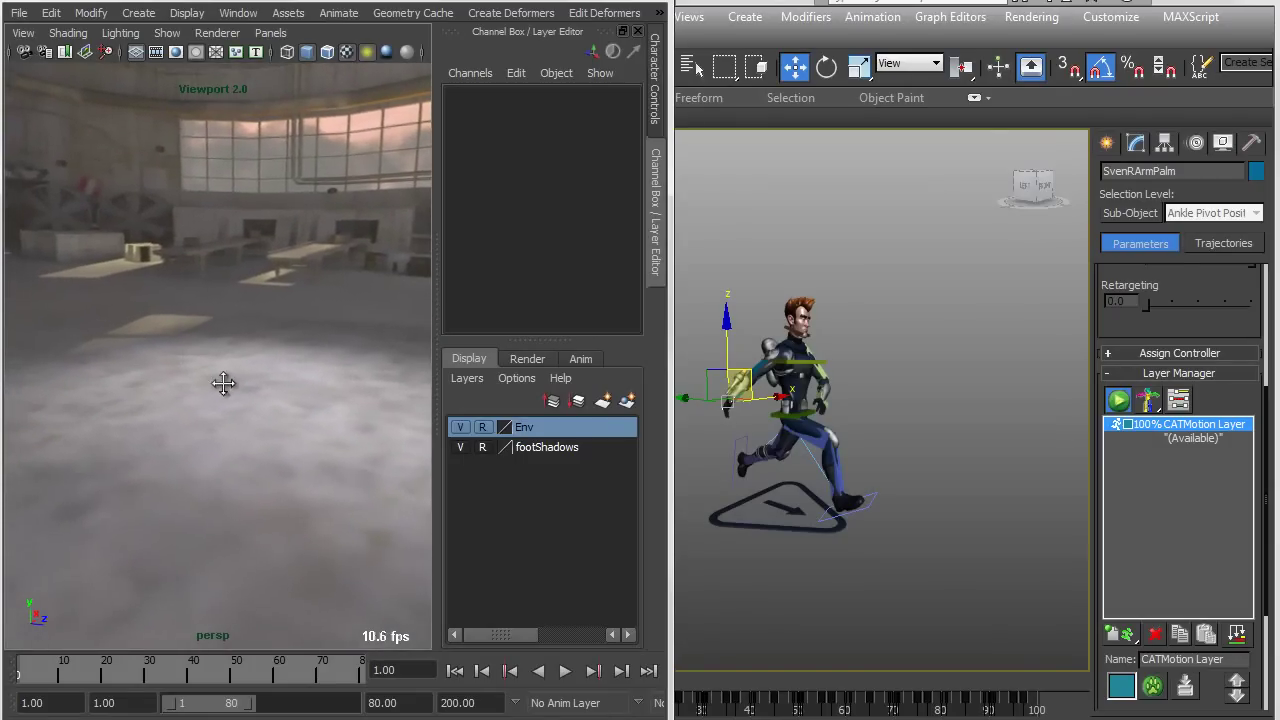
{"action": "left_click", "coordinate": [864, 184]}
{"action": "left_click_drag", "start_coordinate": [463, 294], "coordinate": [671, 304]}
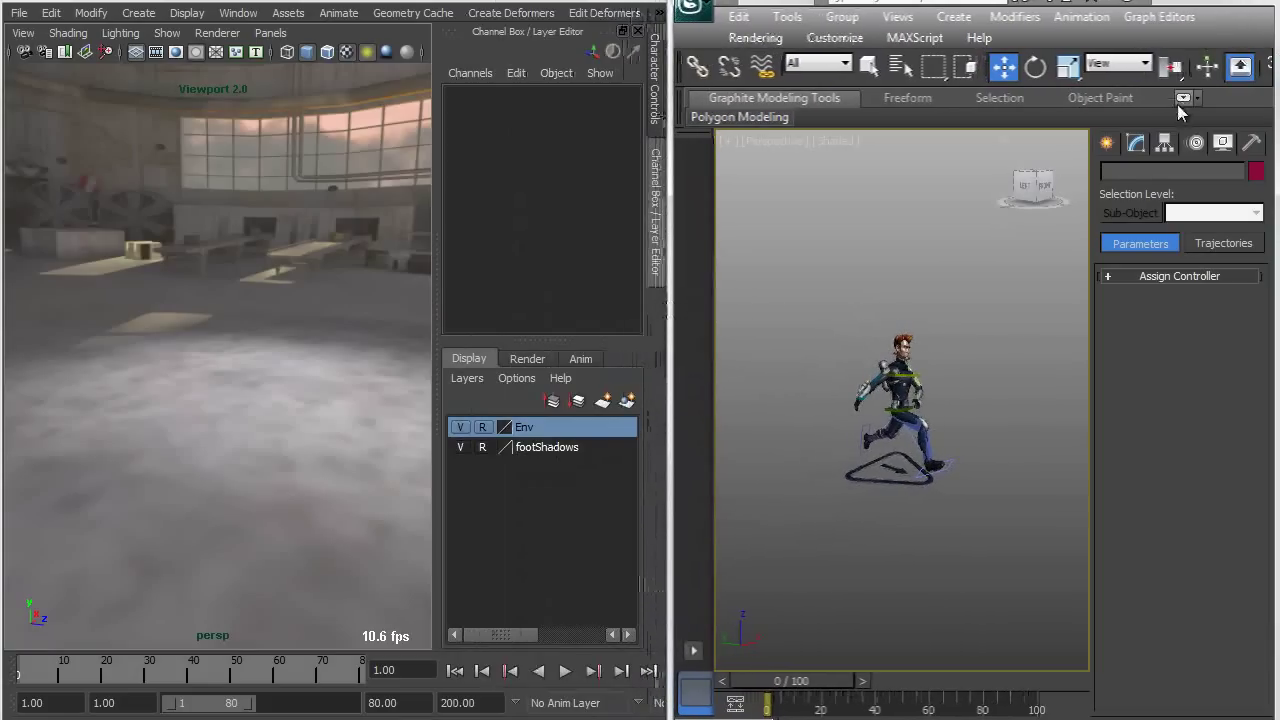
- Open the scene layer manager in 3ds Max and select all objects on the CAT Rig layer
{"action": "left_click_drag", "start_coordinate": [663, 194], "coordinate": [290, 198]}
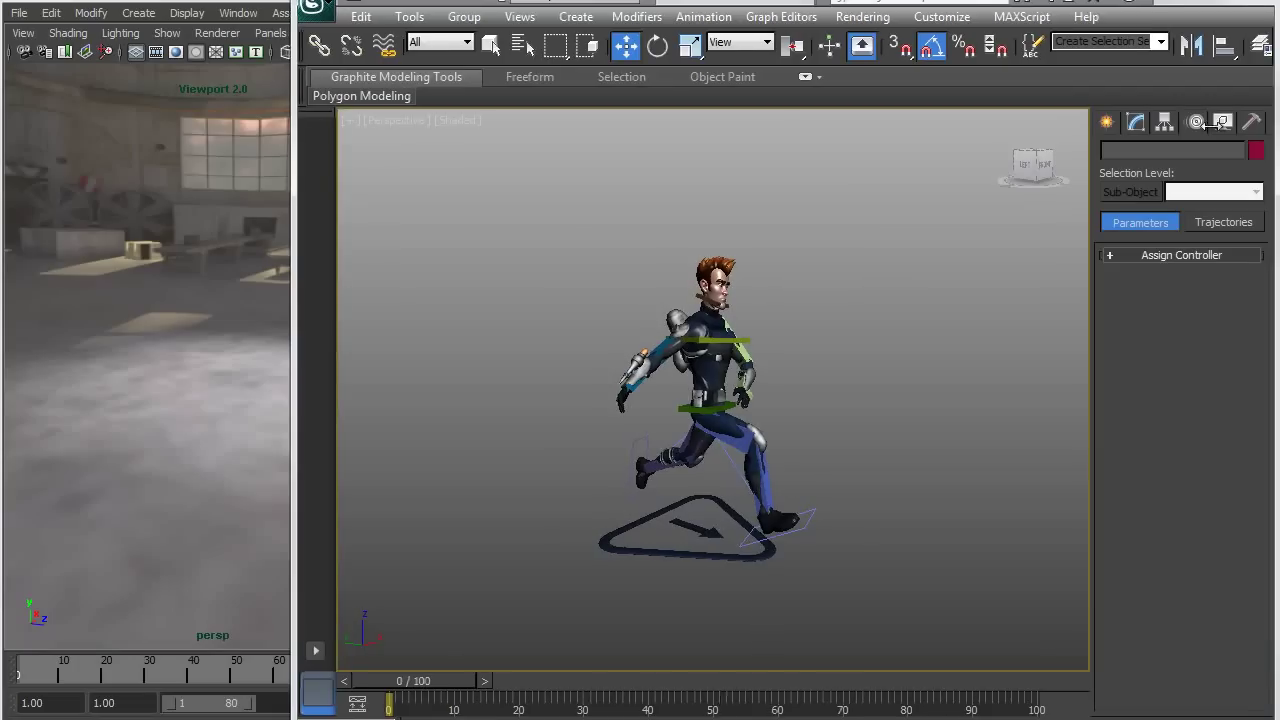
{"action": "left_click", "coordinate": [1262, 44]}
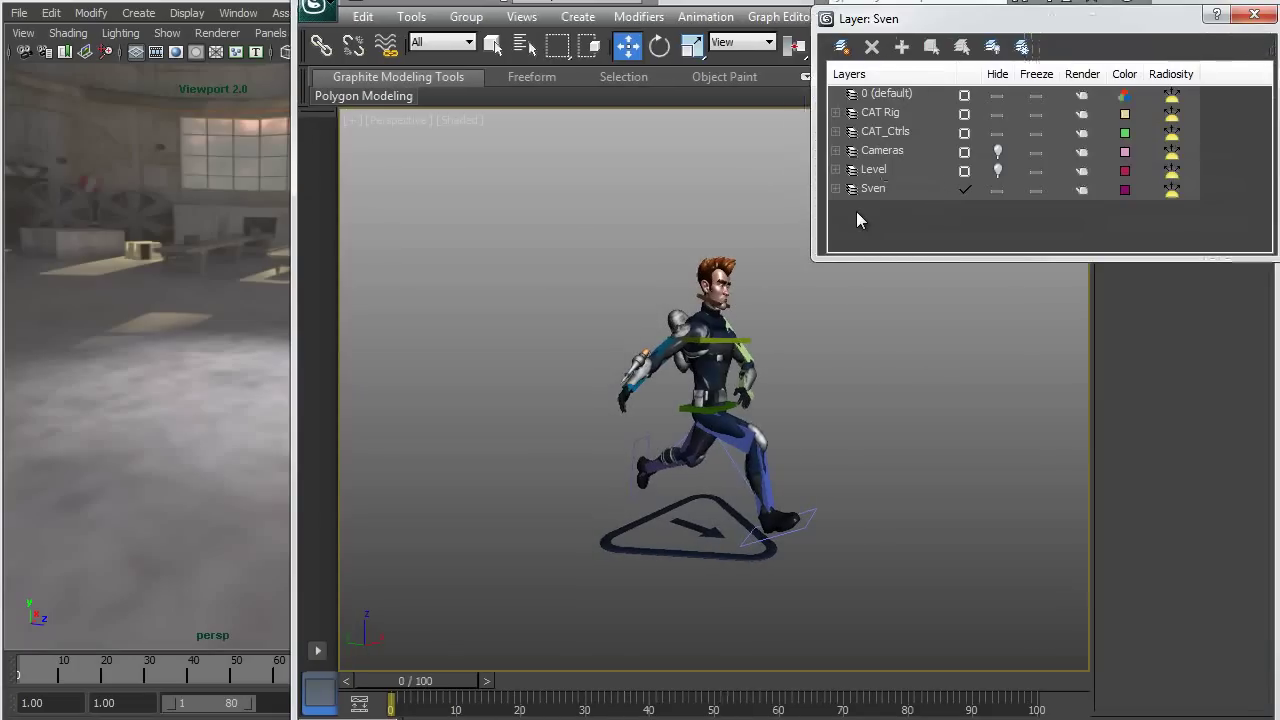
{"action": "left_click", "coordinate": [887, 117]}
{"action": "right_click", "coordinate": [888, 118]}
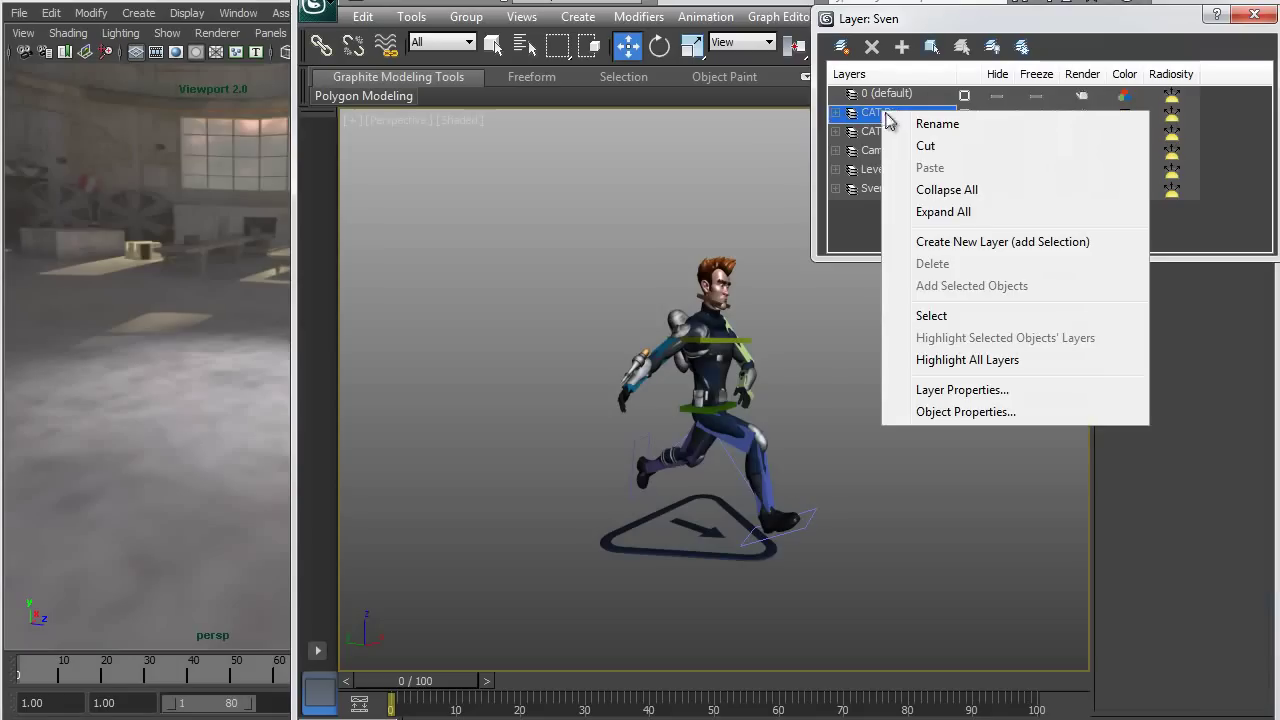
{"action": "left_click", "coordinate": [964, 316]}
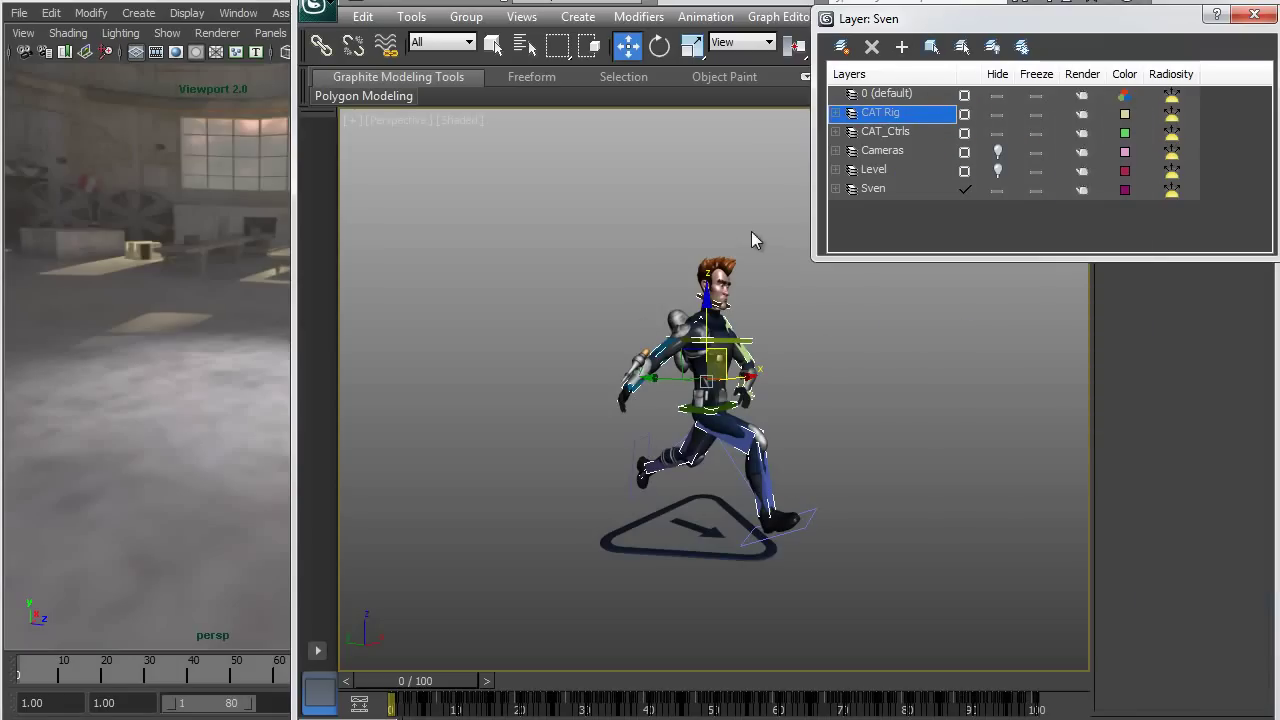
- Send the selected CAT rig from 3ds Max to Maya with the Update Current Scene option
{"action": "left_click_drag", "start_coordinate": [289, 242], "coordinate": [668, 263]}
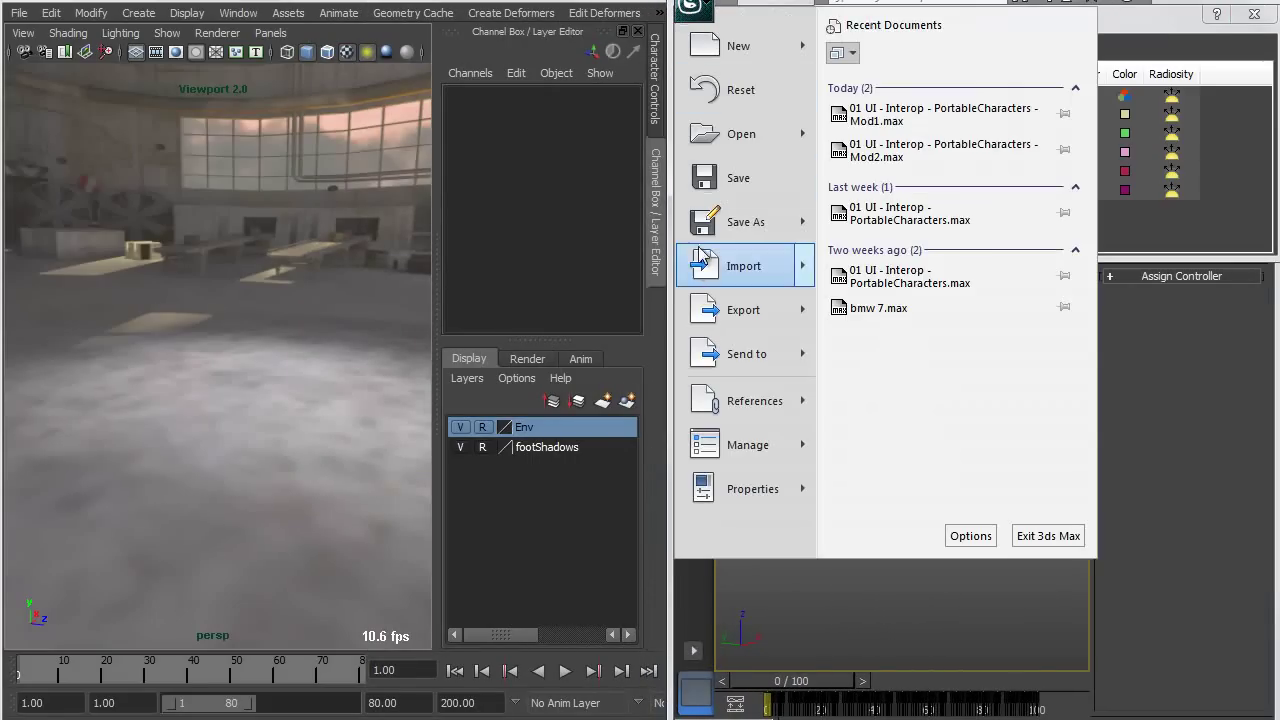
{"action": "mouse_move", "coordinate": [716, 362]}
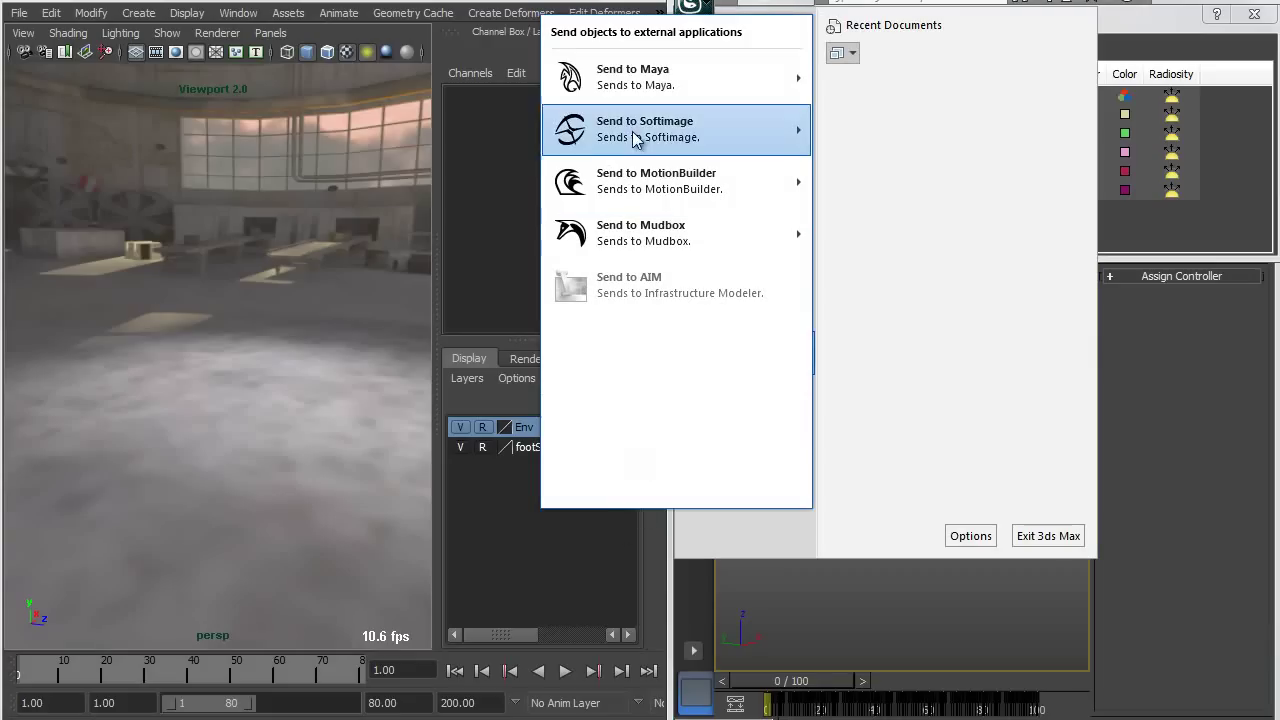
{"action": "mouse_move", "coordinate": [643, 90]}
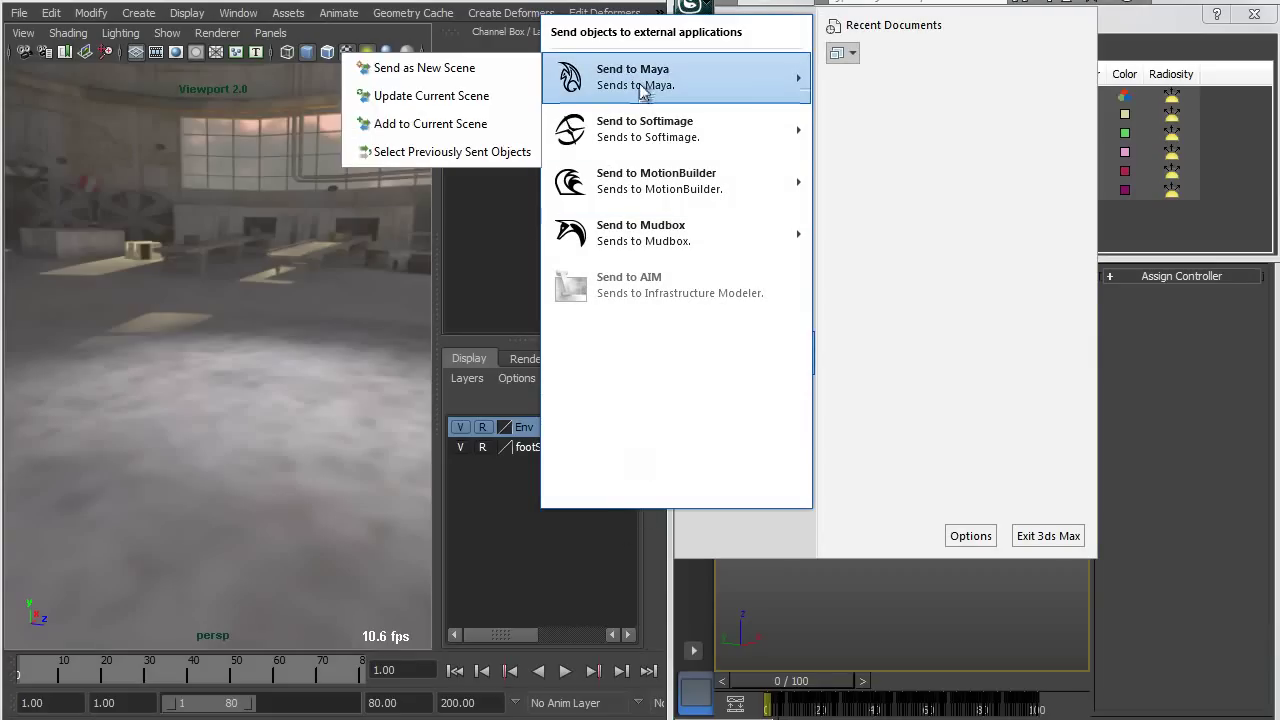
{"action": "left_click", "coordinate": [402, 98]}
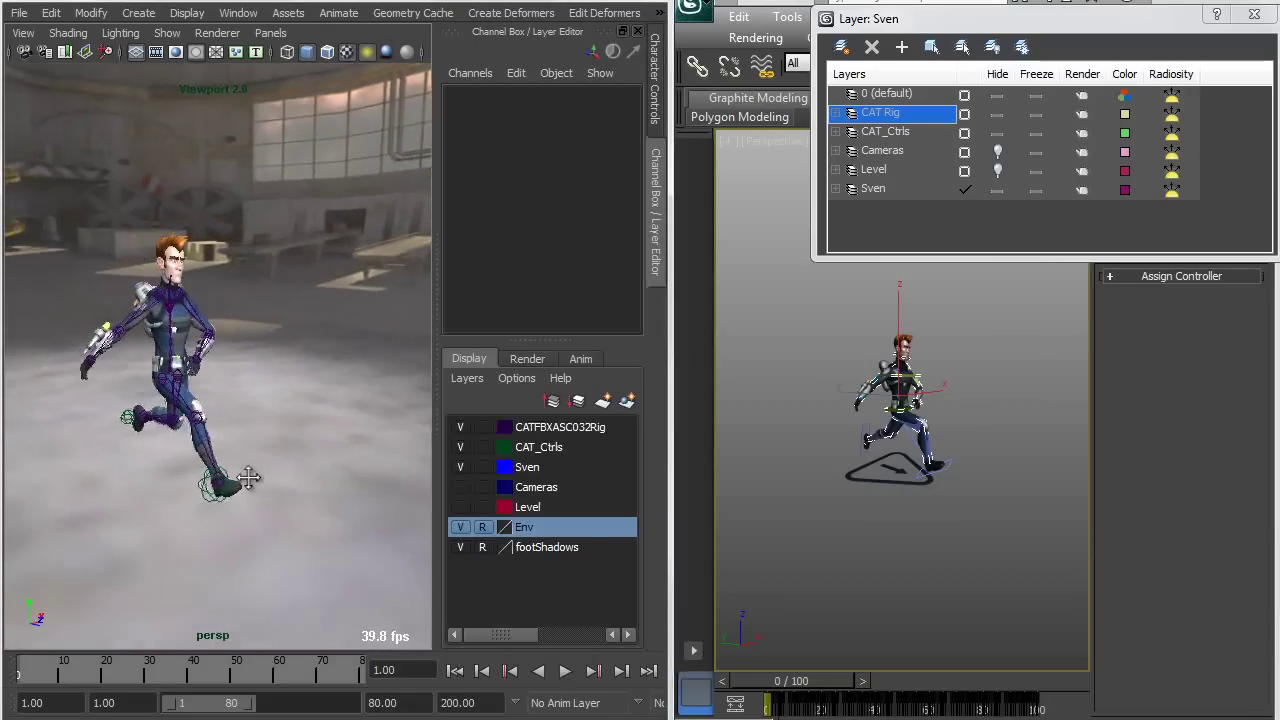
- Scrub the transferred run in Maya to frame 31 and inspect the character's pelvis skeleton and its keys
{"action": "left_click_drag", "start_coordinate": [23, 677], "coordinate": [140, 708]}
{"action": "left_click", "coordinate": [147, 672]}
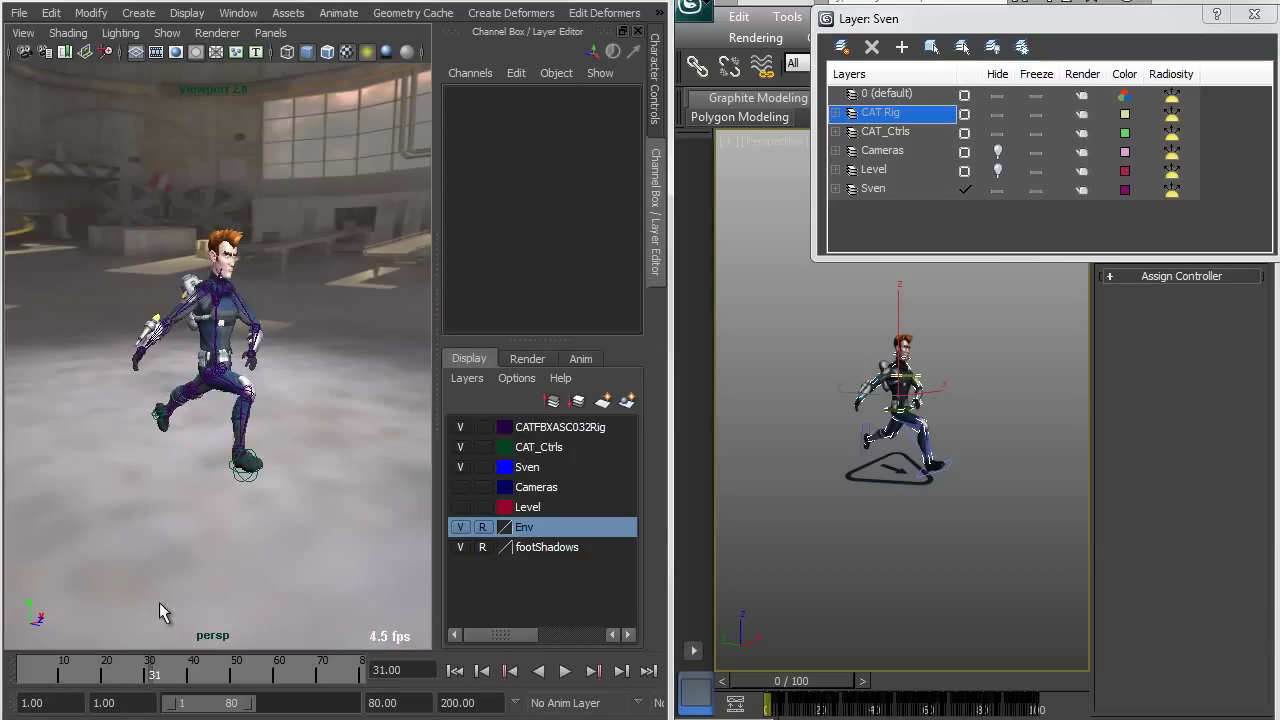
{"action": "left_click", "coordinate": [234, 398]}
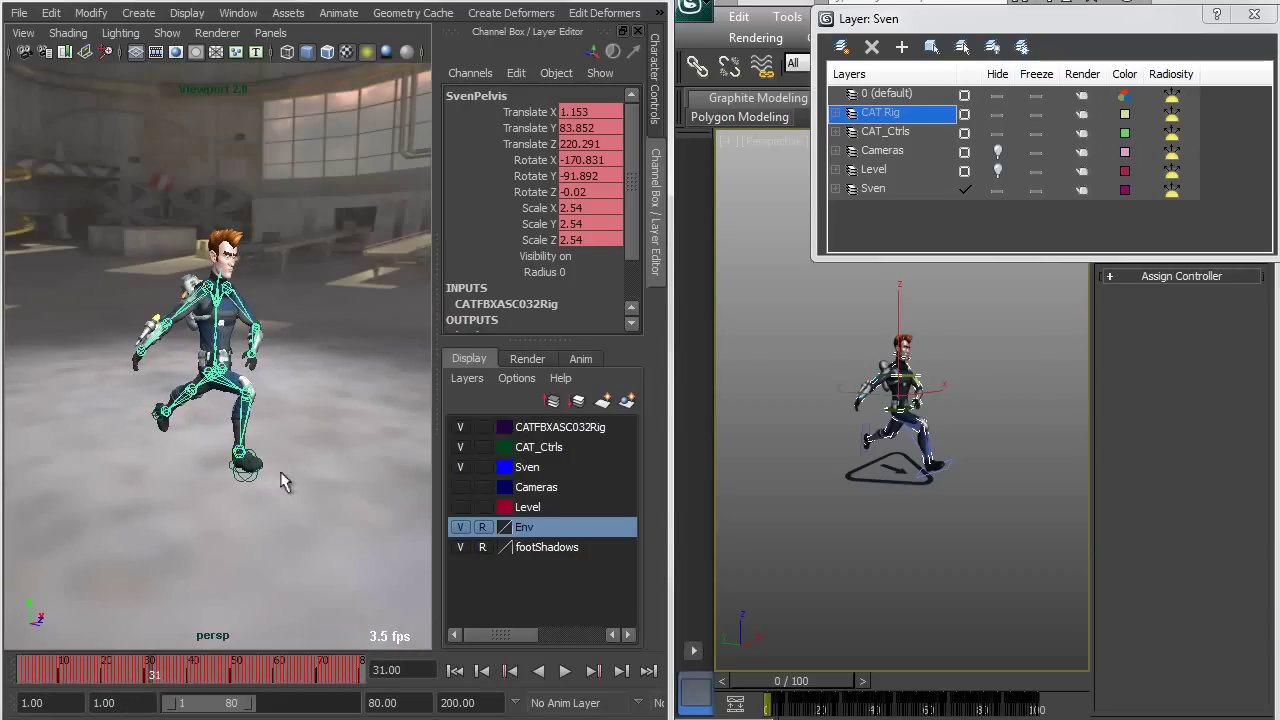
{"action": "left_click", "coordinate": [285, 549]}
{"action": "right_click_drag", "start_coordinate": [160, 506], "coordinate": [179, 515], "text": "alt"}
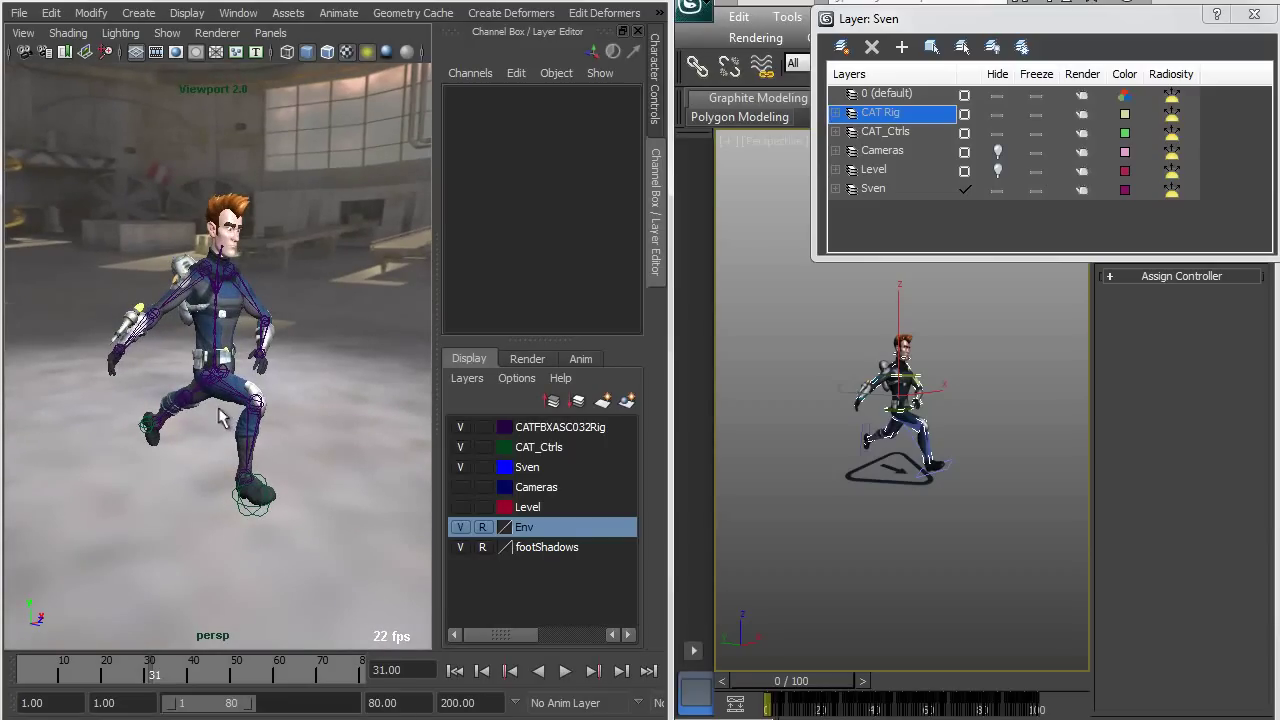
- Open Maya's Character Controls, review the HumanIK skeleton definition of Sven_Character, and return to its body controls
{"action": "left_click", "coordinate": [657, 103]}
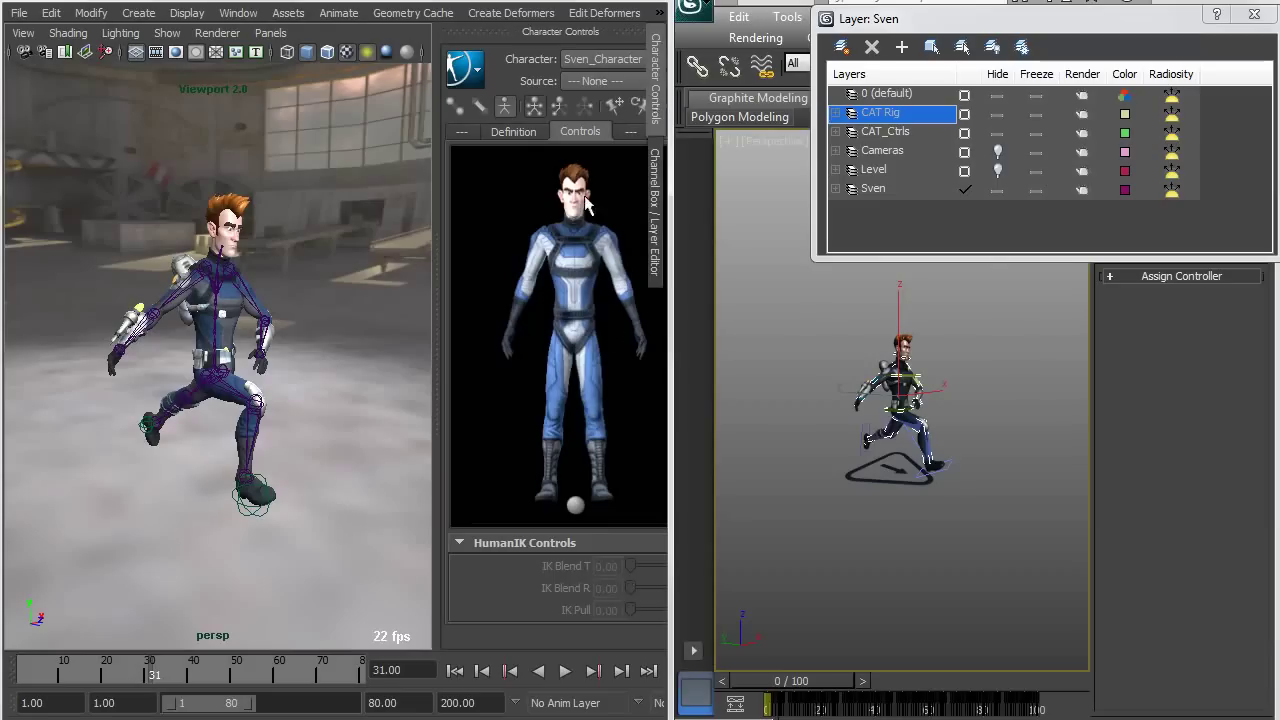
{"action": "left_click", "coordinate": [514, 132]}
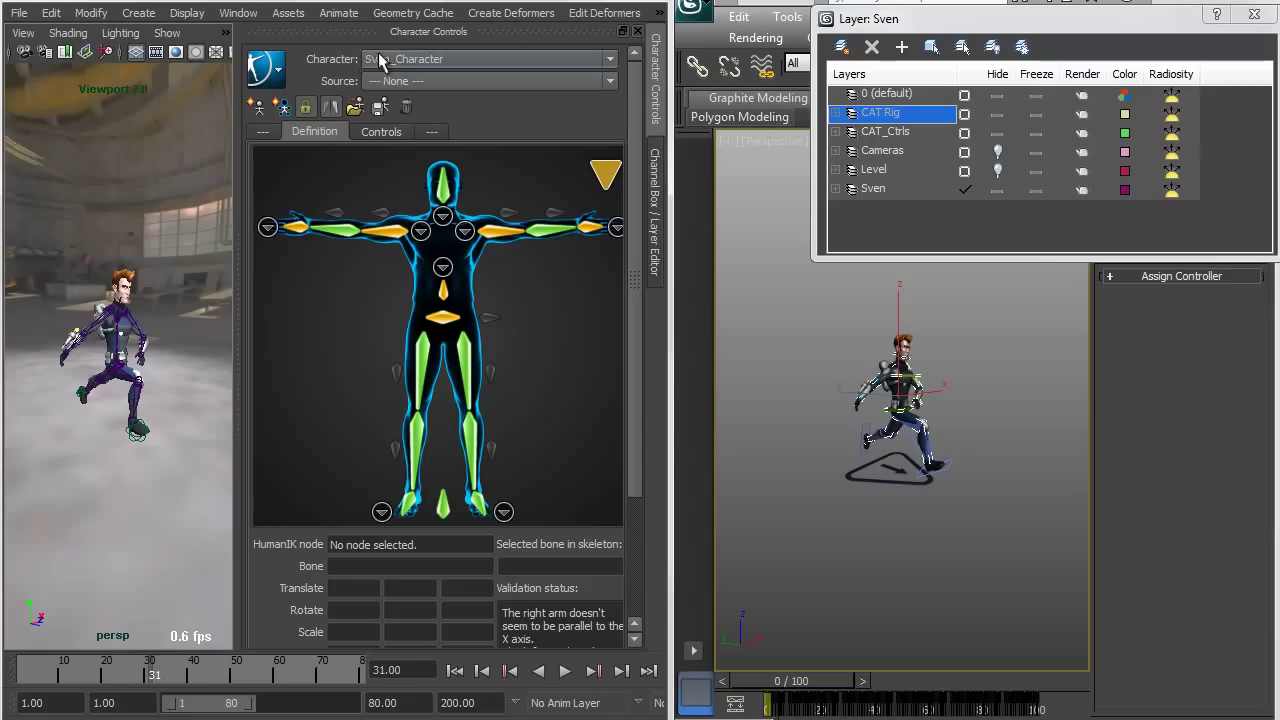
{"action": "left_click", "coordinate": [428, 60]}
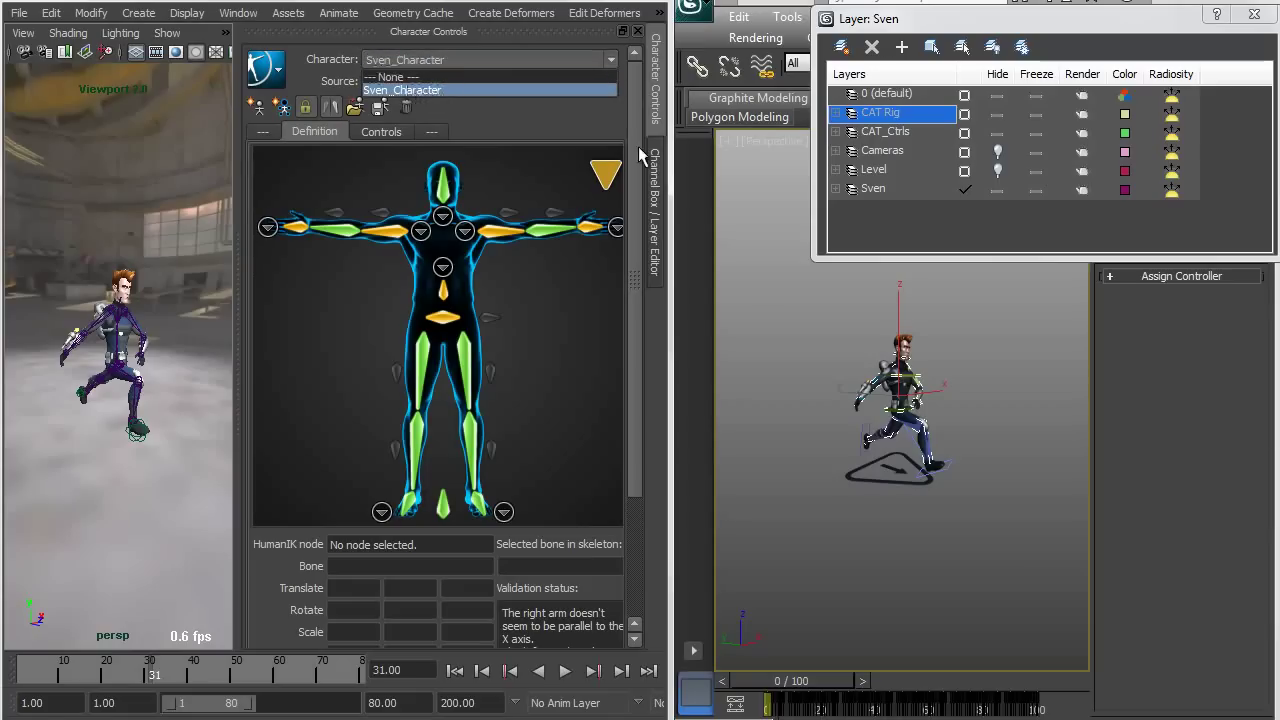
{"action": "left_click", "coordinate": [385, 133]}
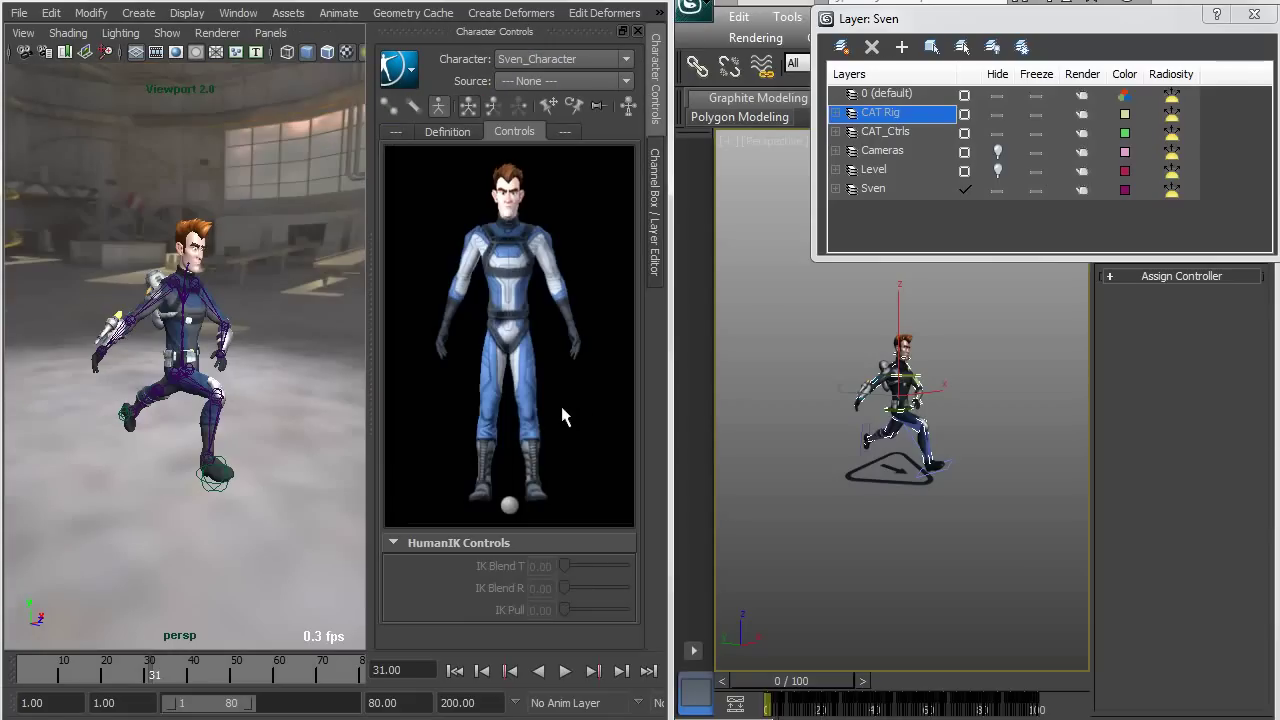
- Set the source of Sven_Character to Control Rig and select the character's left wrist effector
{"action": "left_click", "coordinate": [535, 82]}
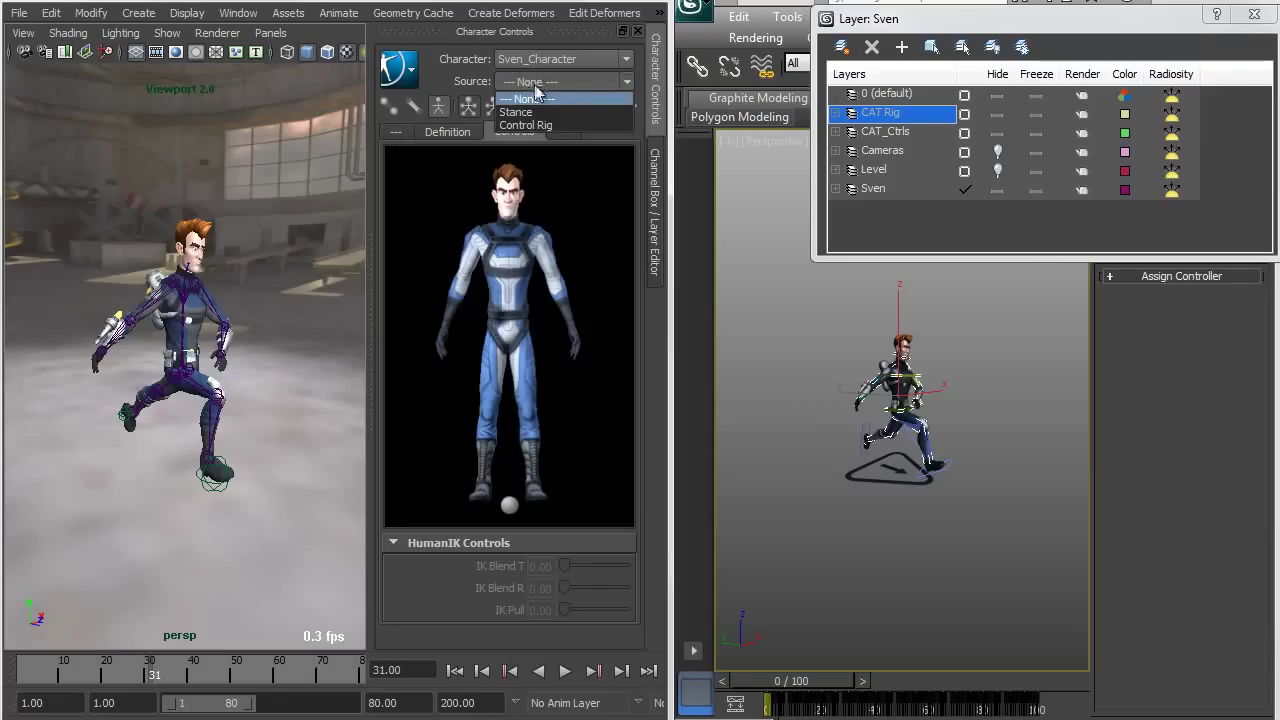
{"action": "left_click", "coordinate": [525, 125]}
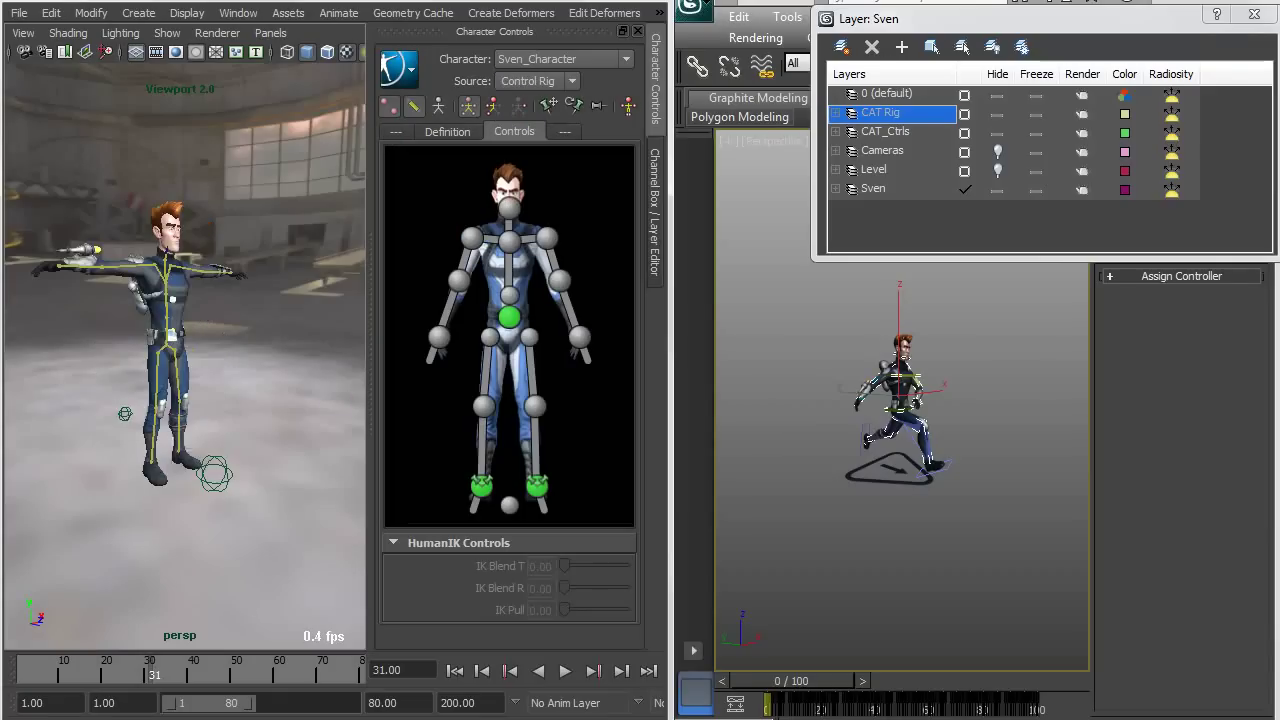
{"action": "left_click_drag", "start_coordinate": [198, 350], "coordinate": [203, 378], "text": "alt"}
{"action": "left_click", "coordinate": [580, 342]}
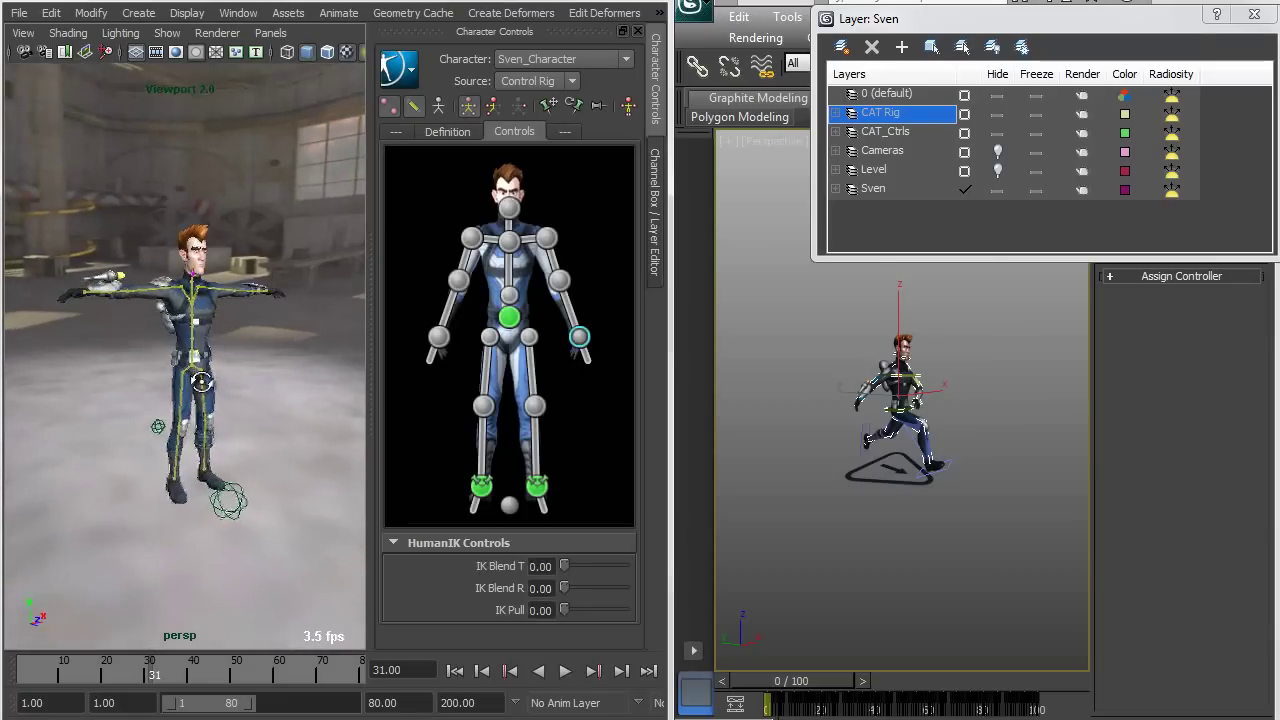
- Try lowering the left wrist effector with the Move tool, and undo the move
{"action": "right_click_drag", "start_coordinate": [203, 378], "coordinate": [232, 383], "text": "alt"}
{"action": "key", "text": "w"}
{"action": "left_click_drag", "start_coordinate": [294, 270], "coordinate": [296, 354]}
{"action": "key", "text": "ctrl+z"}
{"action": "left_click_drag", "start_coordinate": [256, 492], "coordinate": [200, 476], "text": "alt"}
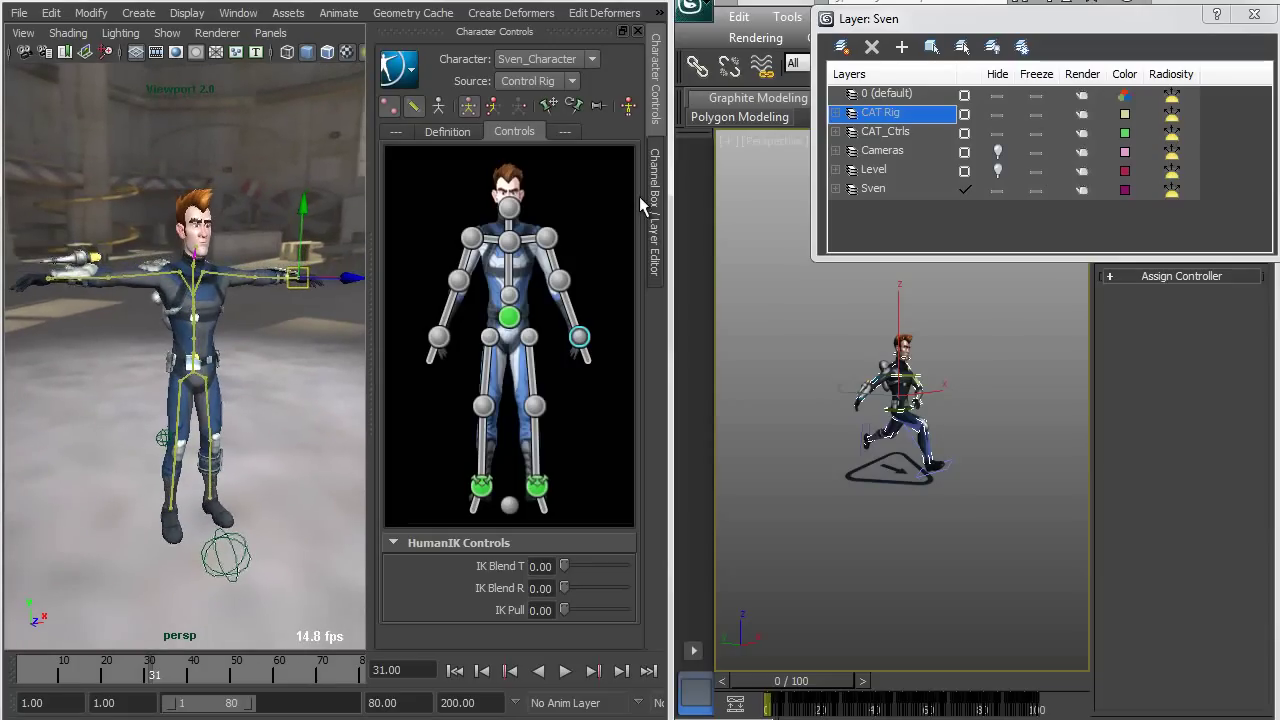
- Set the source of Sven_Character to None and scrub the original run back to frame 8
{"action": "left_click", "coordinate": [533, 82]}
{"action": "left_click", "coordinate": [529, 100]}
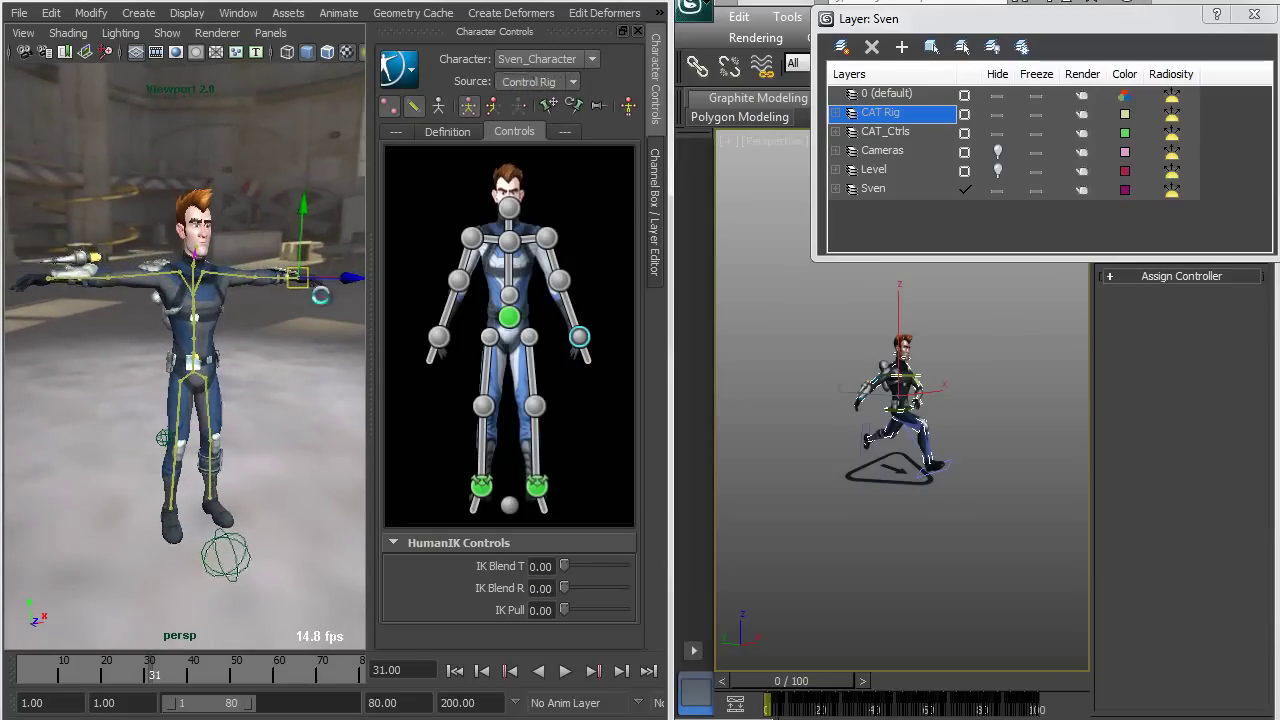
{"action": "left_click_drag", "start_coordinate": [148, 674], "coordinate": [52, 676]}
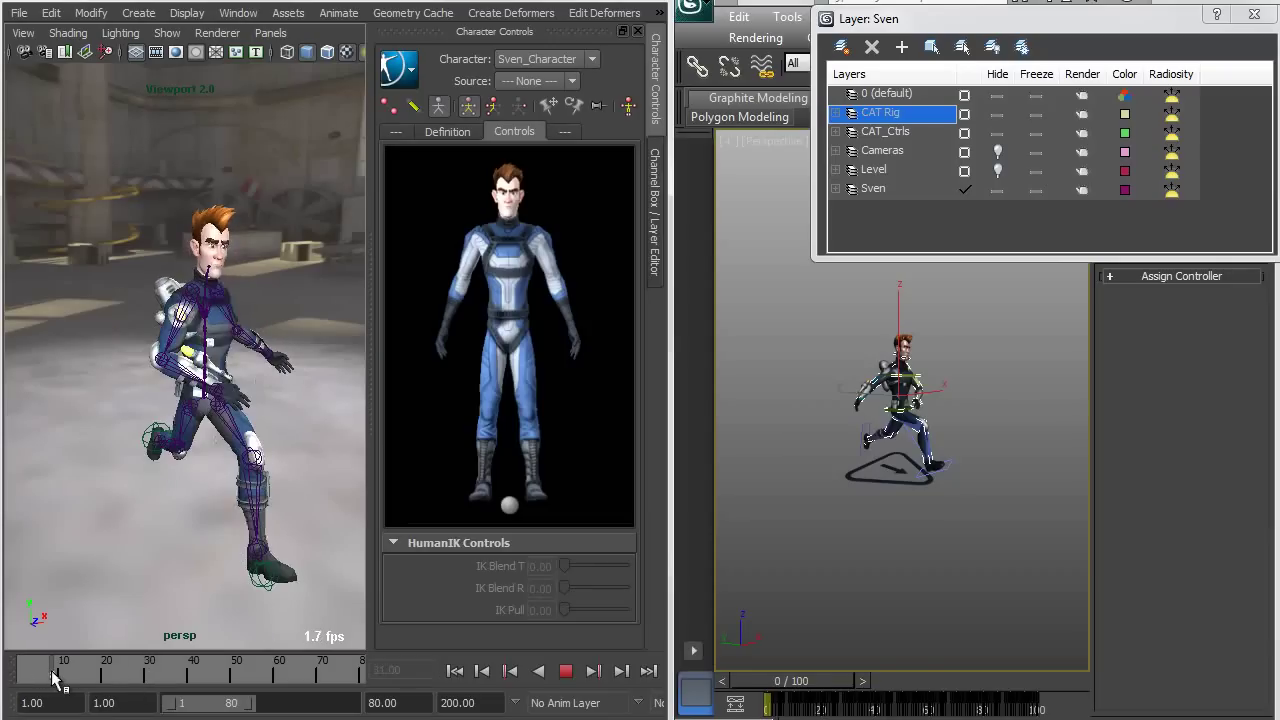
- Enlarge the Maya workspace and bake the run animation of Sven_Character to the control rig
{"action": "left_click", "coordinate": [410, 72]}
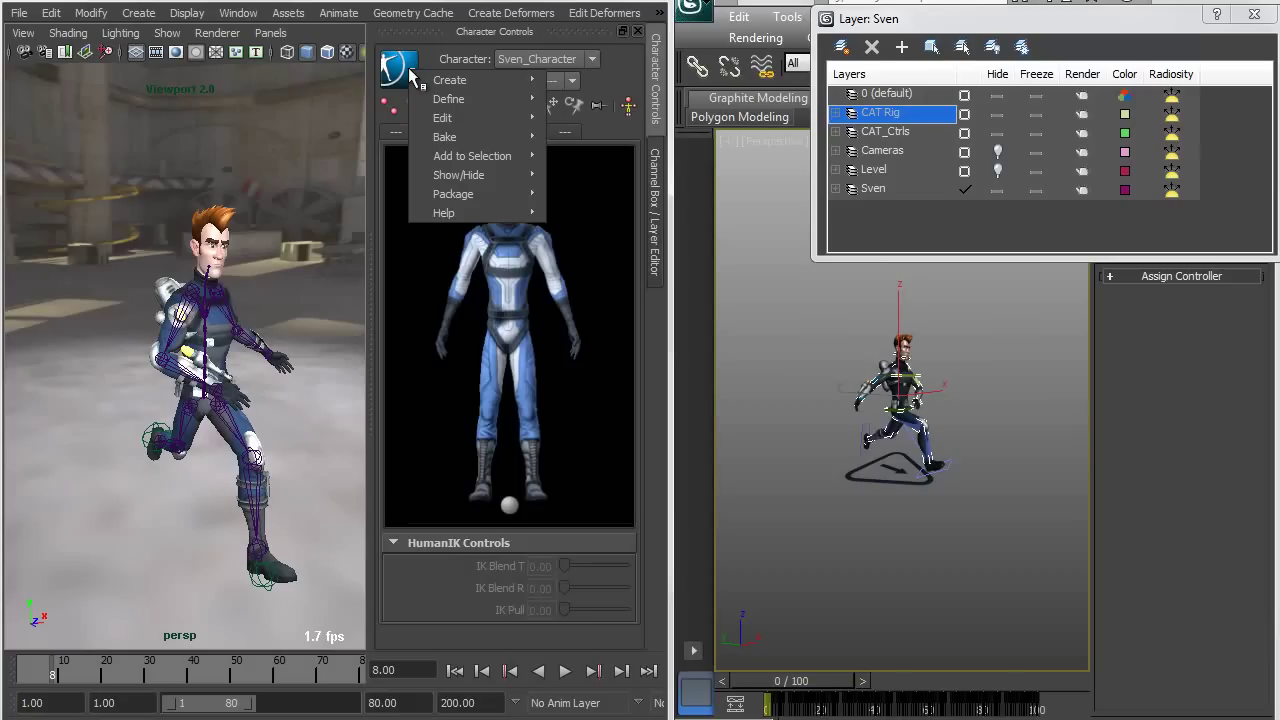
{"action": "left_click", "coordinate": [671, 137]}
{"action": "left_click_drag", "start_coordinate": [675, 140], "coordinate": [1265, 195]}
{"action": "right_click_drag", "start_coordinate": [745, 314], "coordinate": [420, 370], "text": "alt"}
{"action": "left_click", "coordinate": [1002, 77]}
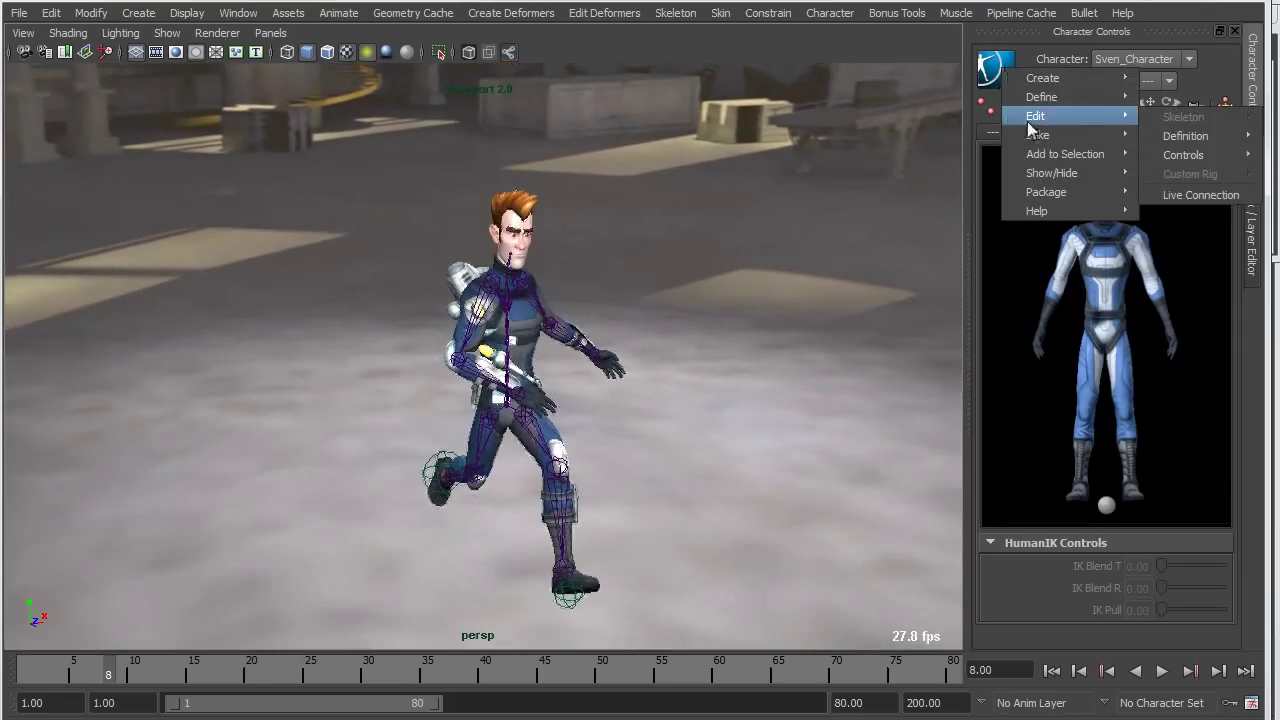
{"action": "mouse_move", "coordinate": [1037, 134]}
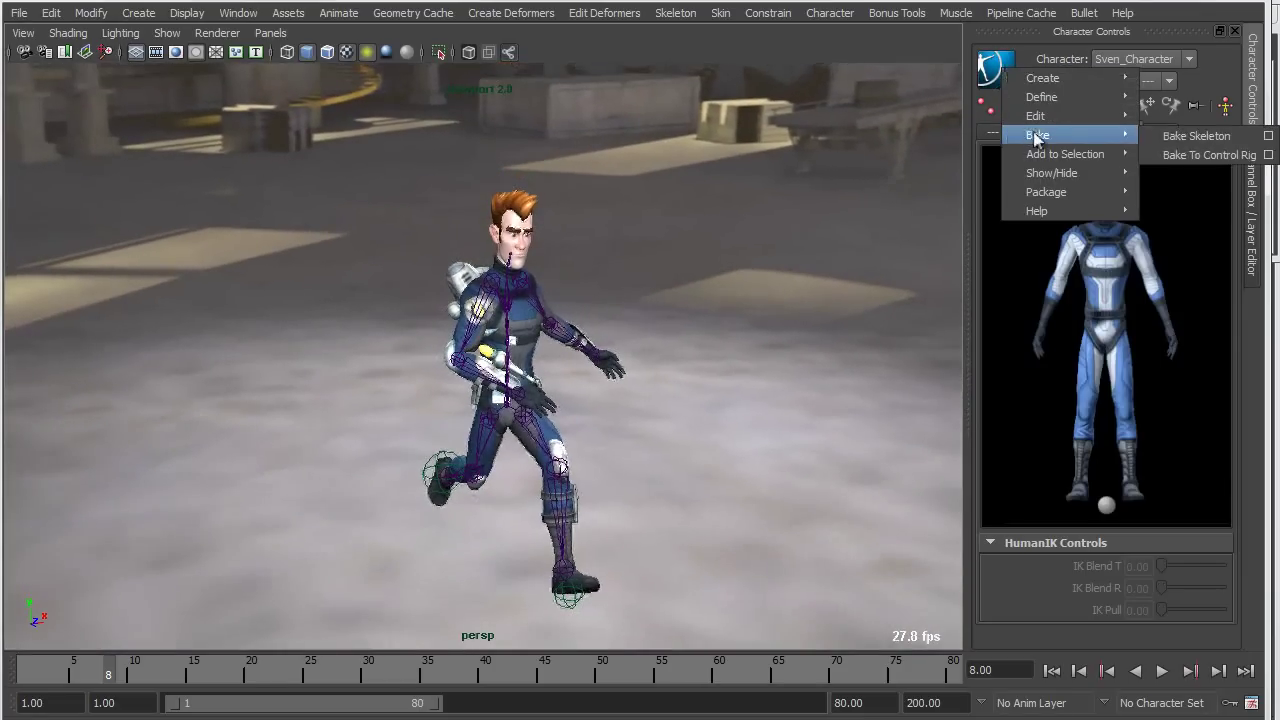
{"action": "left_click", "coordinate": [1213, 154]}
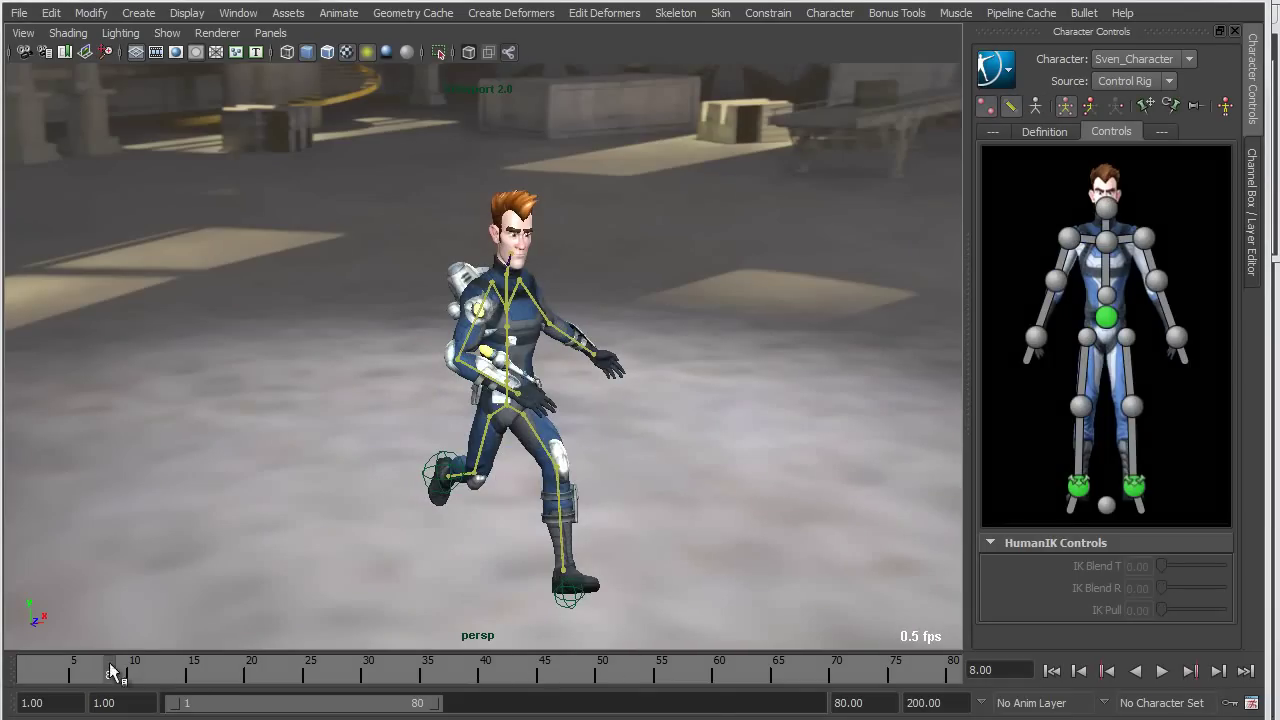
- Play the baked run to frame 11, select the left wrist effector, and inspect its pose and keys from the front
{"action": "key", "text": "alt+v"}
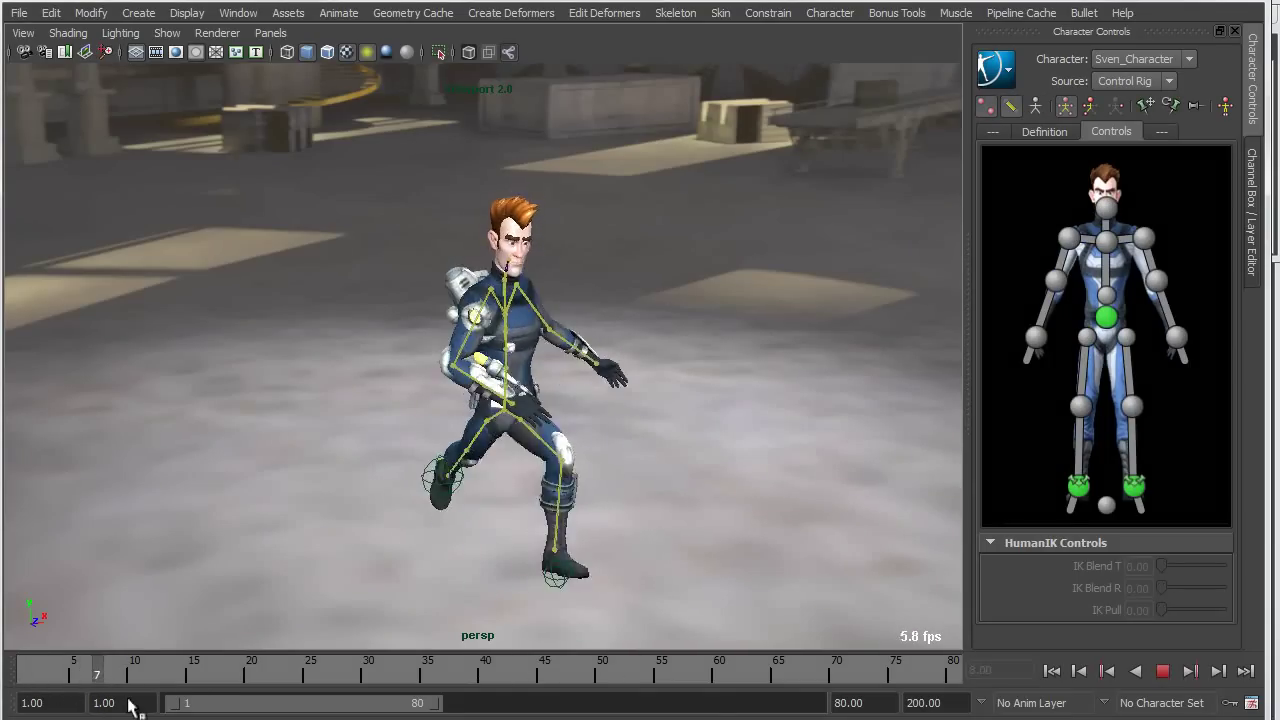
{"action": "key", "text": "alt+v"}
{"action": "left_click_drag", "start_coordinate": [345, 509], "coordinate": [380, 517], "text": "alt"}
{"action": "left_click", "coordinate": [1177, 339]}
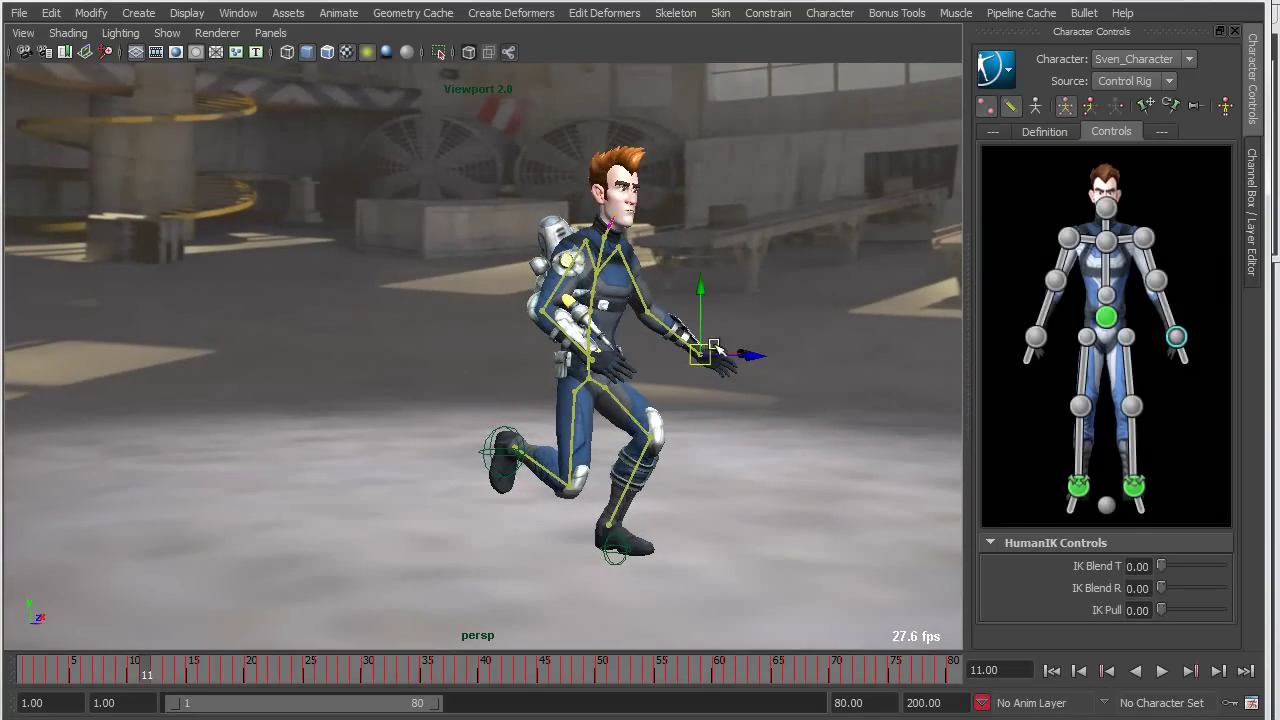
{"action": "mouse_move", "coordinate": [705, 355]}
{"action": "left_mouse_down"}
{"action": "mouse_move", "coordinate": [712, 285]}
{"action": "mouse_move", "coordinate": [697, 350]}
{"action": "mouse_move", "coordinate": [712, 300]}
{"action": "mouse_move", "coordinate": [688, 290]}
{"action": "mouse_move", "coordinate": [708, 355]}
{"action": "left_mouse_up"}
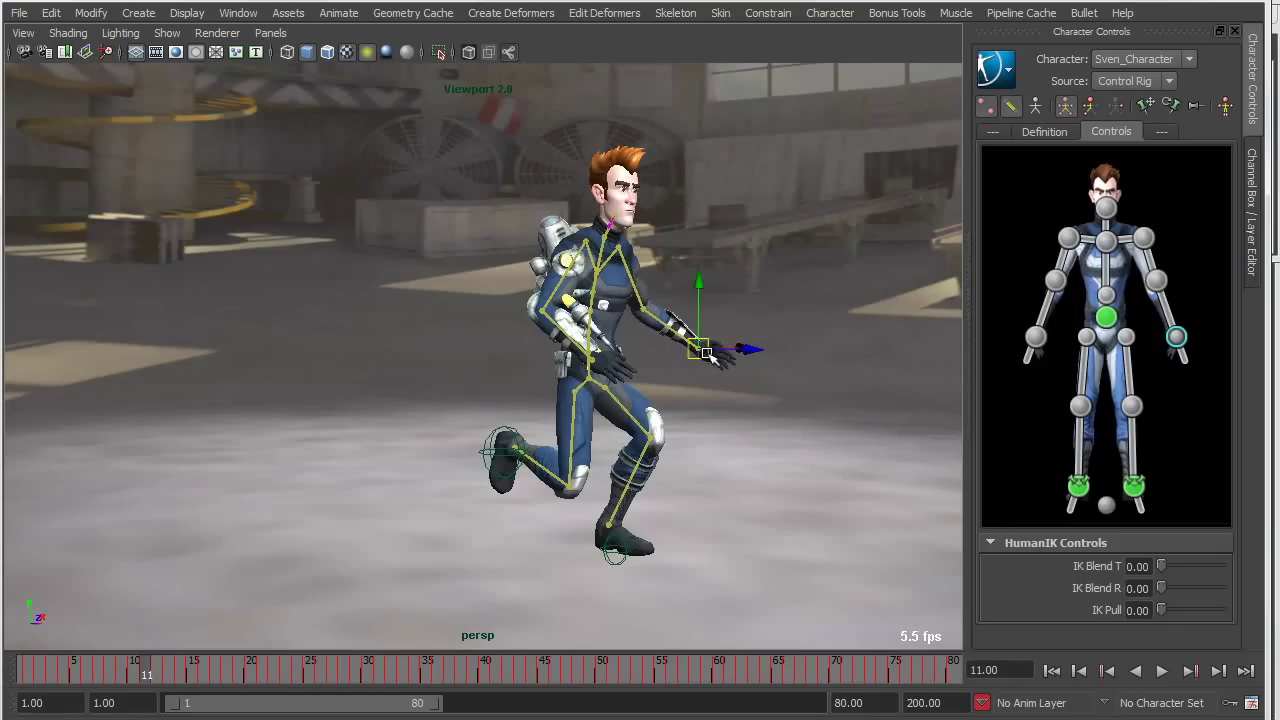
{"action": "left_click_drag", "start_coordinate": [700, 360], "coordinate": [608, 409], "text": "alt"}
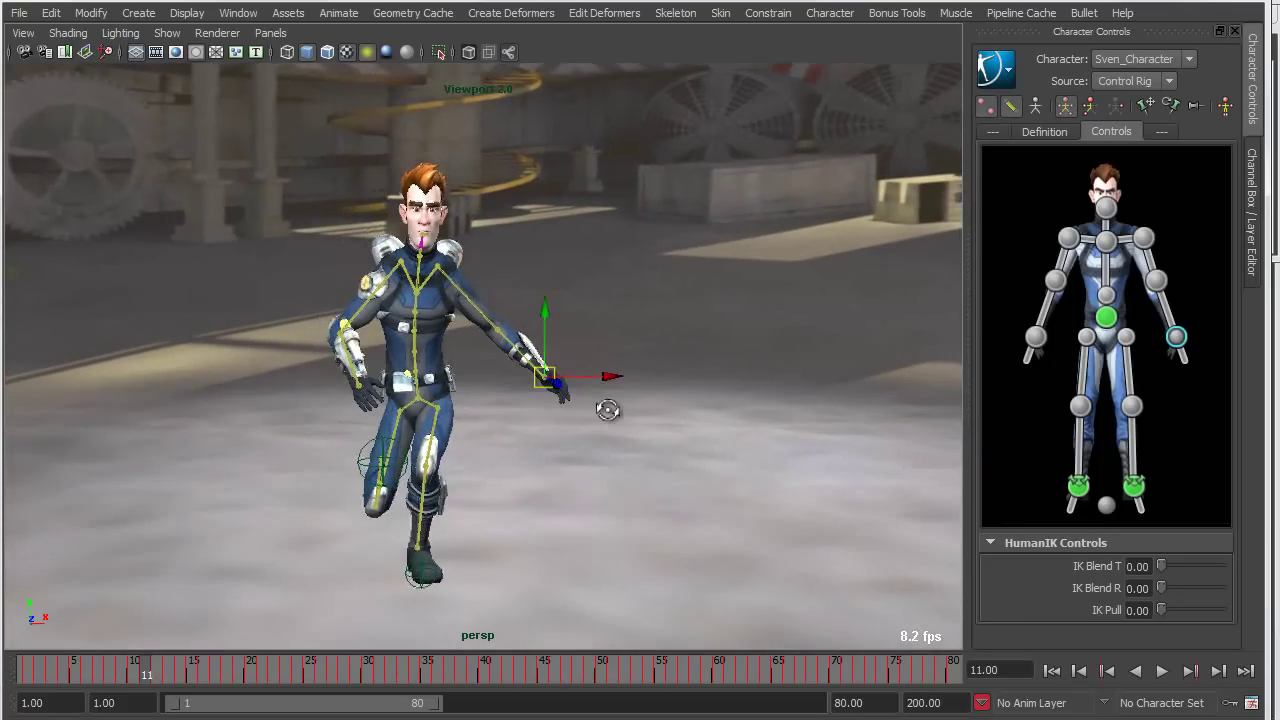
- Create an animation layer for the Sven_Character controls and make it the selected layer
{"action": "left_click", "coordinate": [1252, 192]}
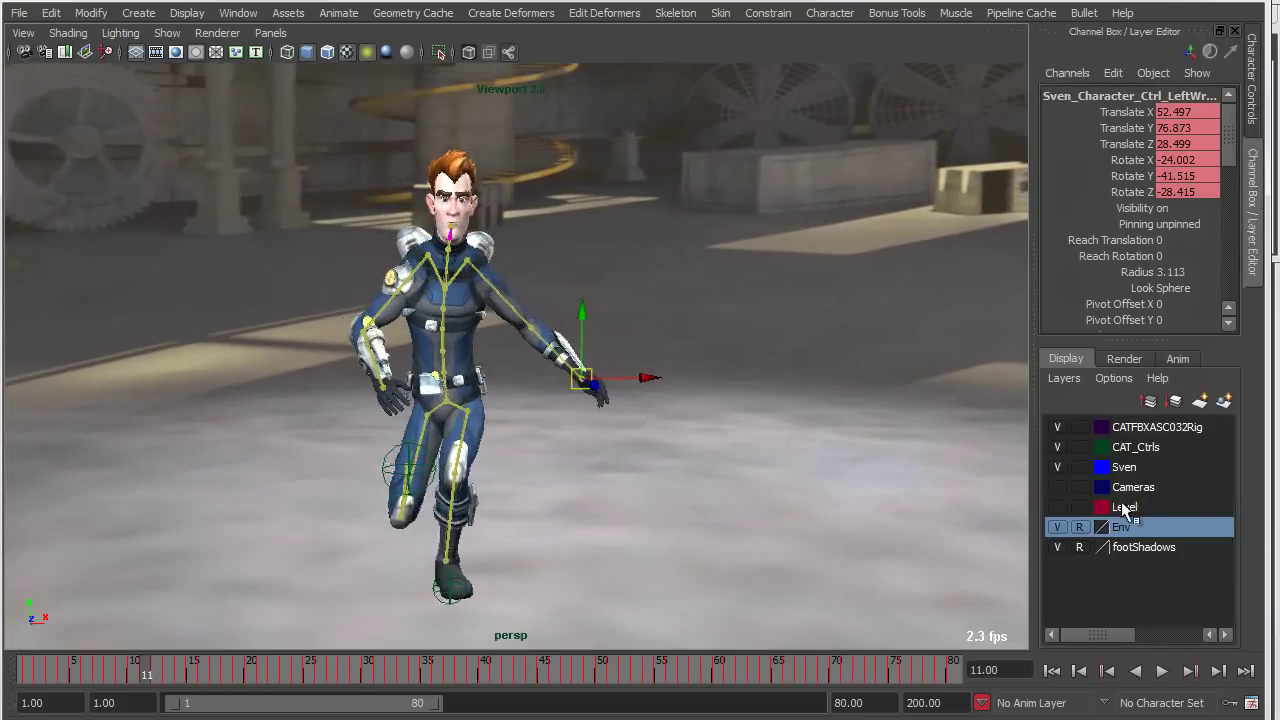
{"action": "left_click", "coordinate": [1180, 362]}
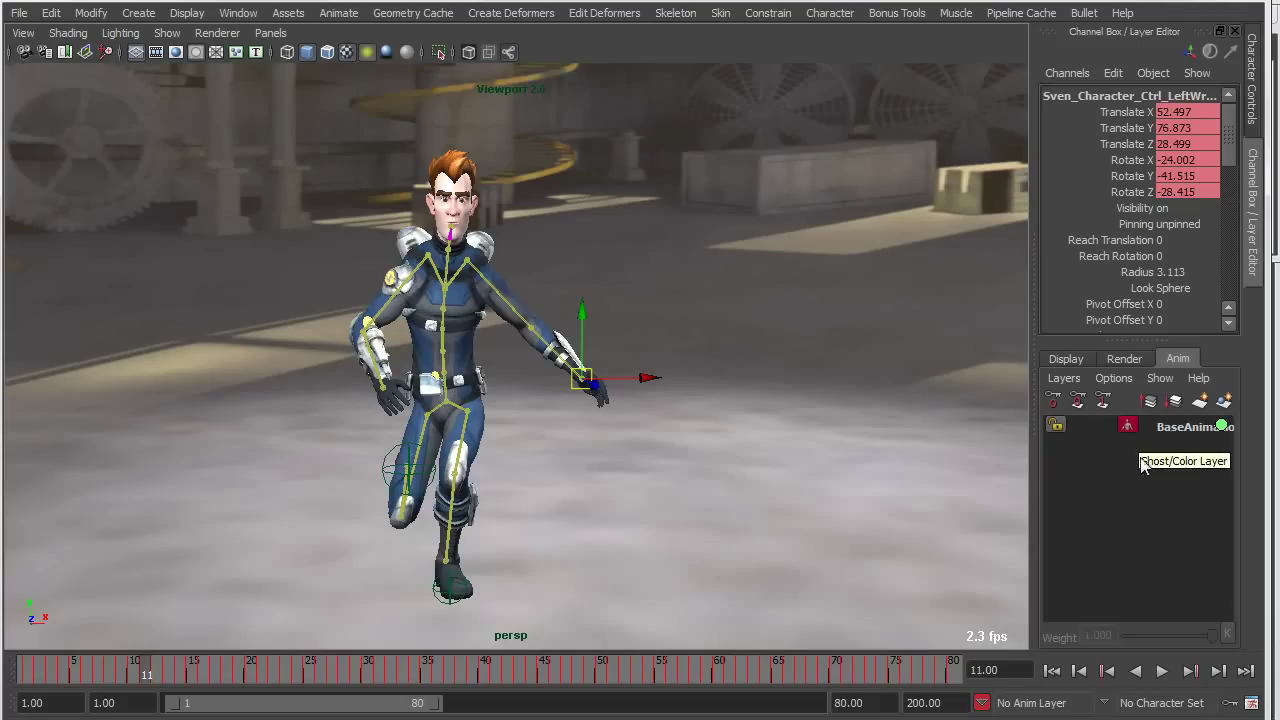
{"action": "left_click", "coordinate": [1256, 110]}
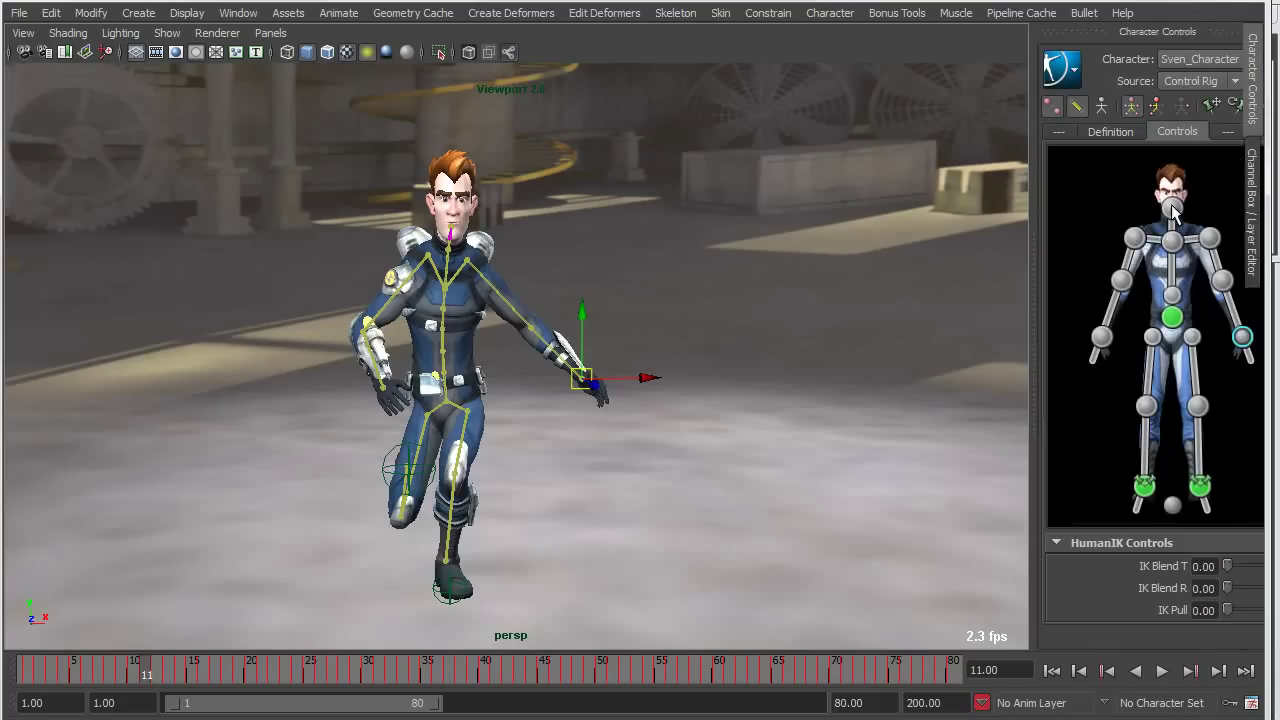
{"action": "left_click", "coordinate": [1075, 72]}
{"action": "mouse_move", "coordinate": [1096, 116]}
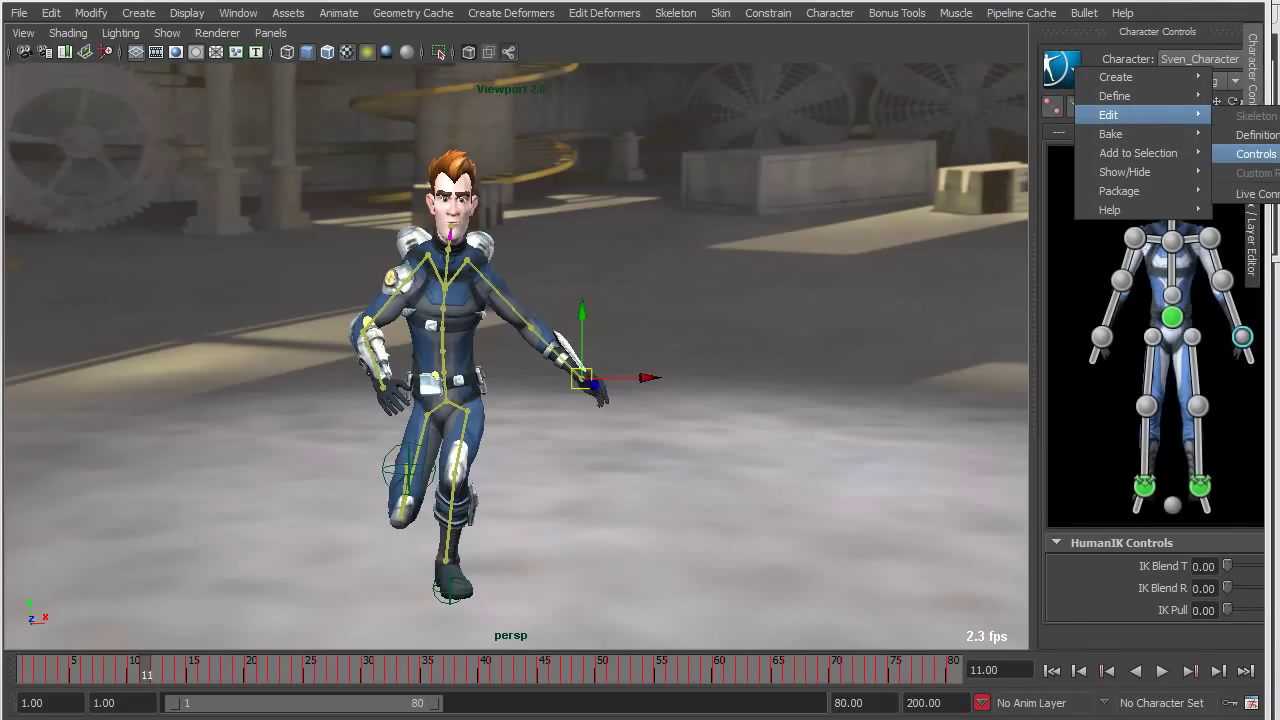
{"action": "left_click", "coordinate": [1256, 153]}
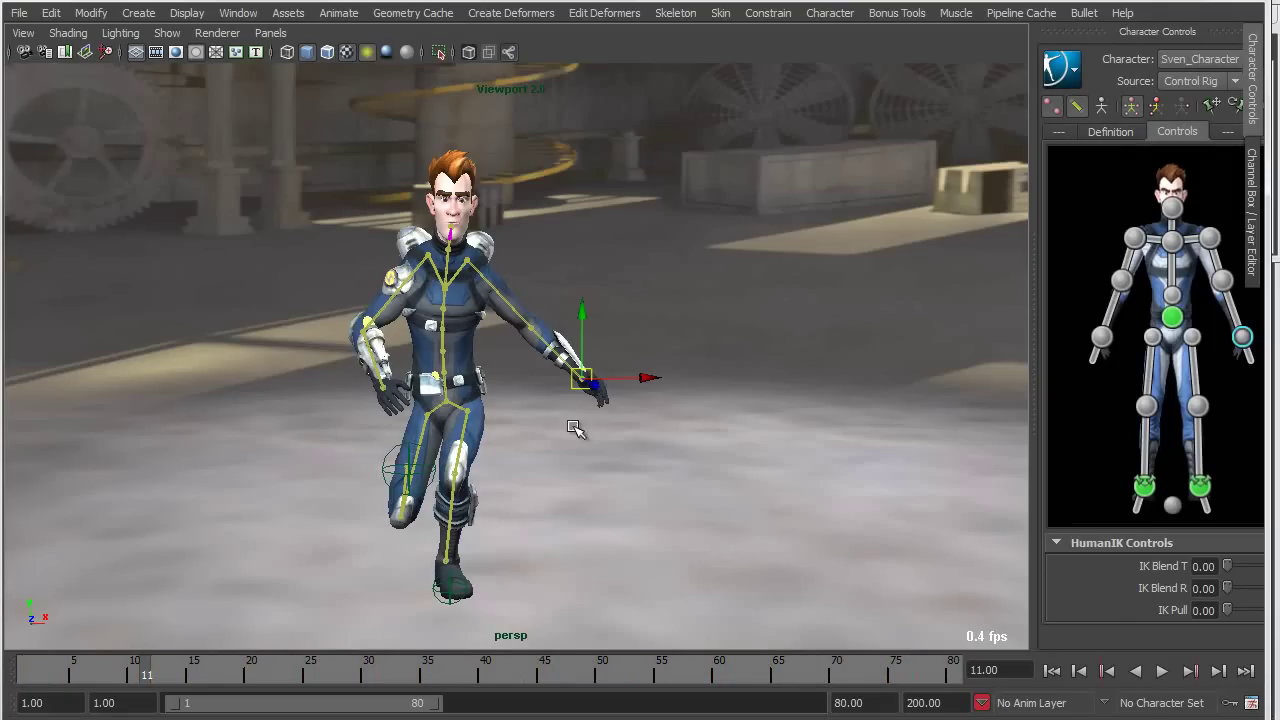
{"action": "left_click", "coordinate": [1254, 200]}
{"action": "left_click", "coordinate": [1185, 427]}
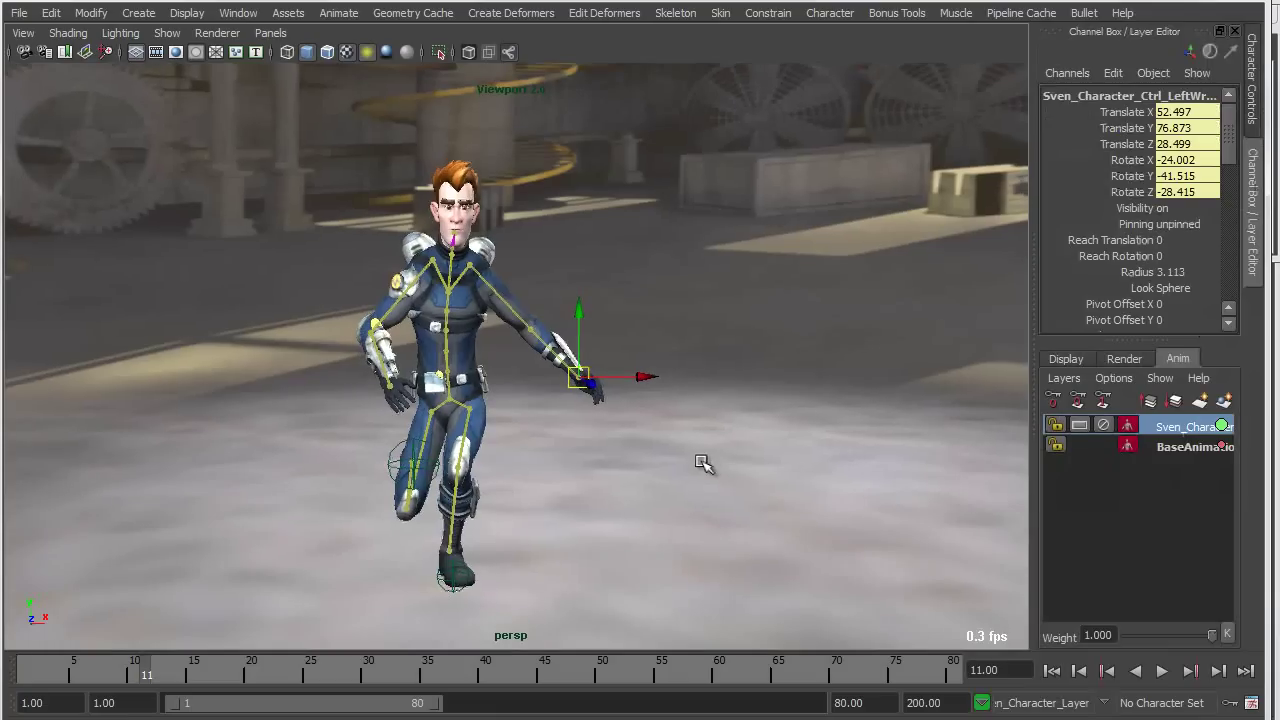
- At frame 1, select both wrist effectors and raise them on the animation layer to a left-wrist Translate Y of about 122.6
{"action": "key", "text": "alt+v"}
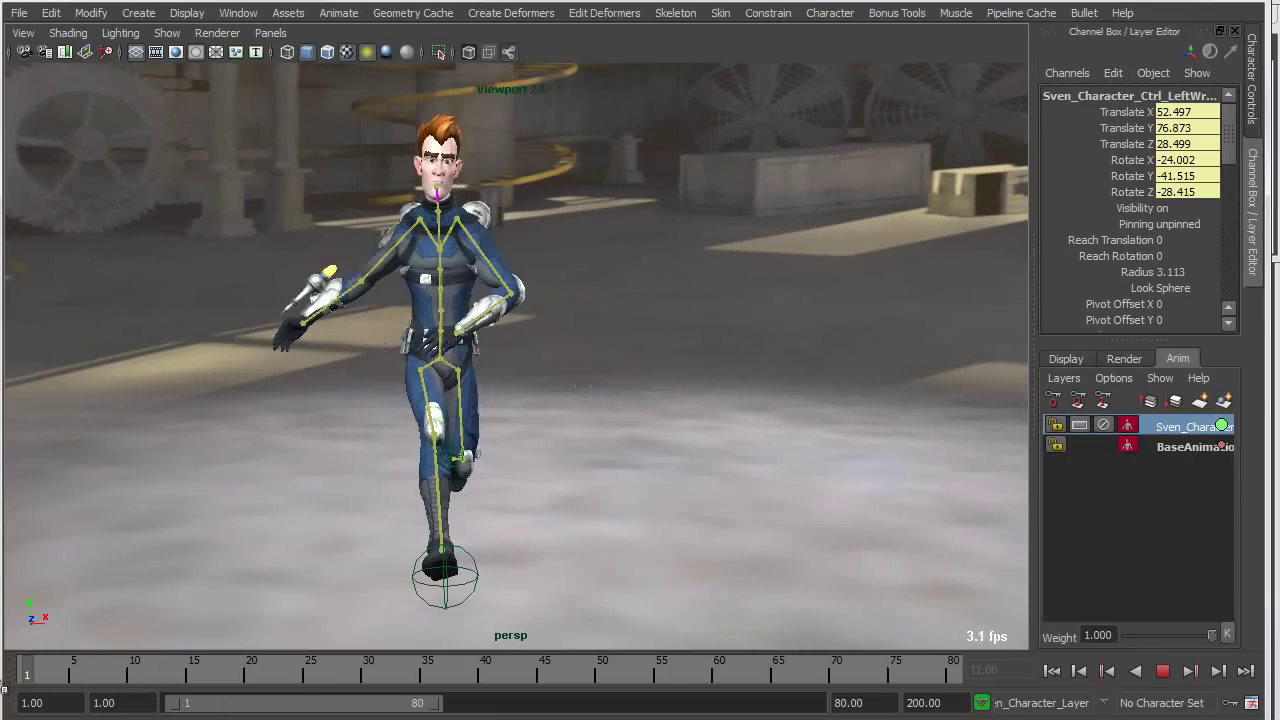
{"action": "key", "text": "Escape"}
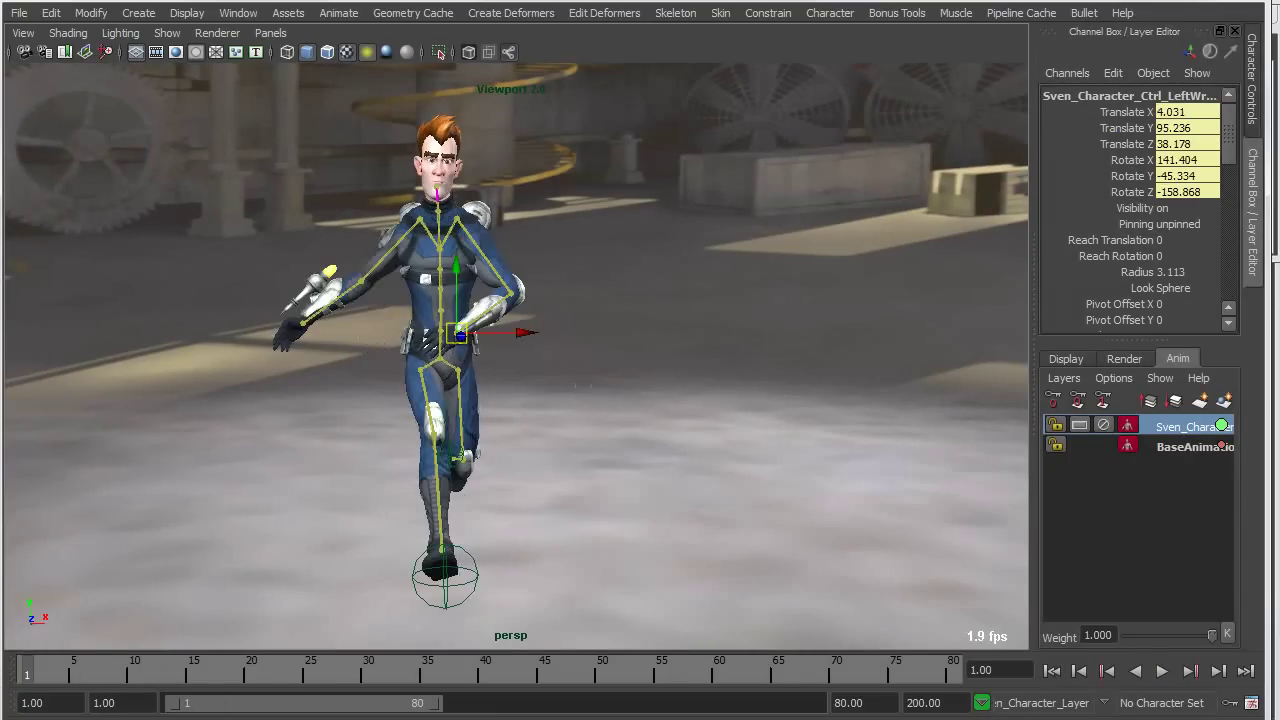
{"action": "left_click", "coordinate": [1254, 110]}
{"action": "left_click", "coordinate": [1100, 340]}
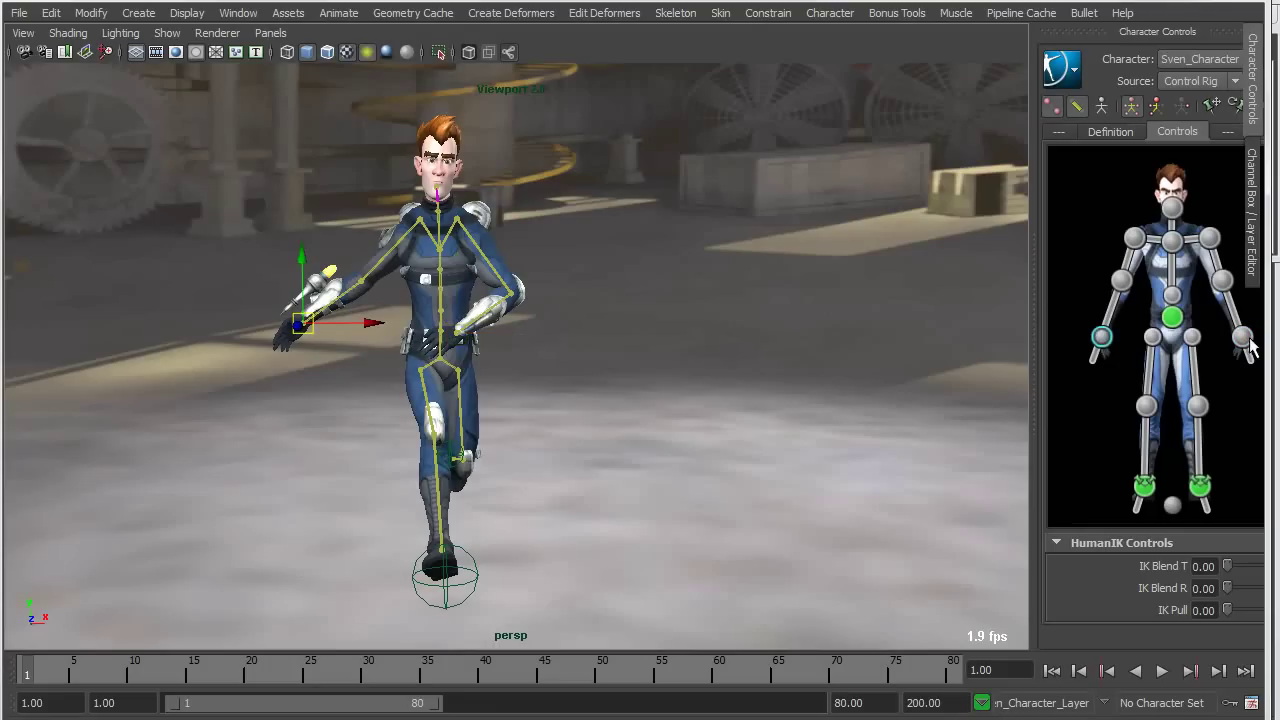
{"action": "left_click", "coordinate": [1243, 339]}
{"action": "left_click", "coordinate": [1252, 205]}
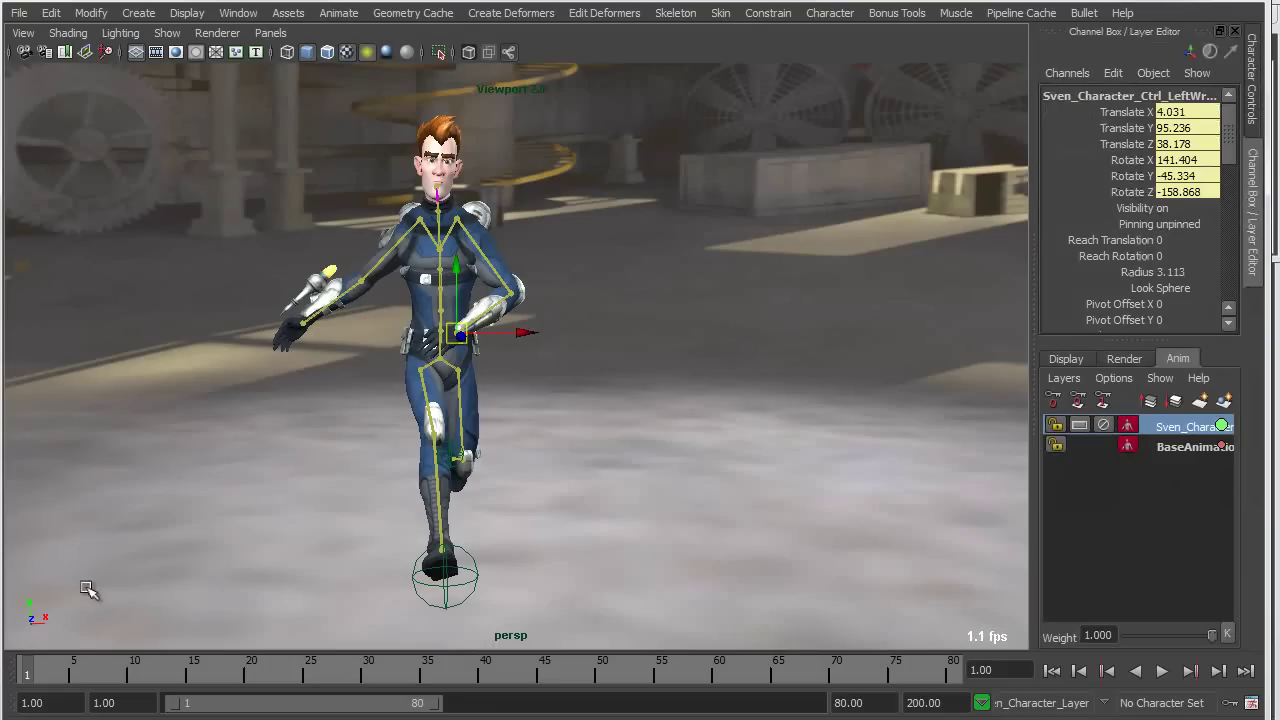
{"action": "mouse_move", "coordinate": [34, 670]}
{"action": "left_mouse_down"}
{"action": "mouse_move", "coordinate": [101, 670]}
{"action": "mouse_move", "coordinate": [26, 670]}
{"action": "left_mouse_up"}
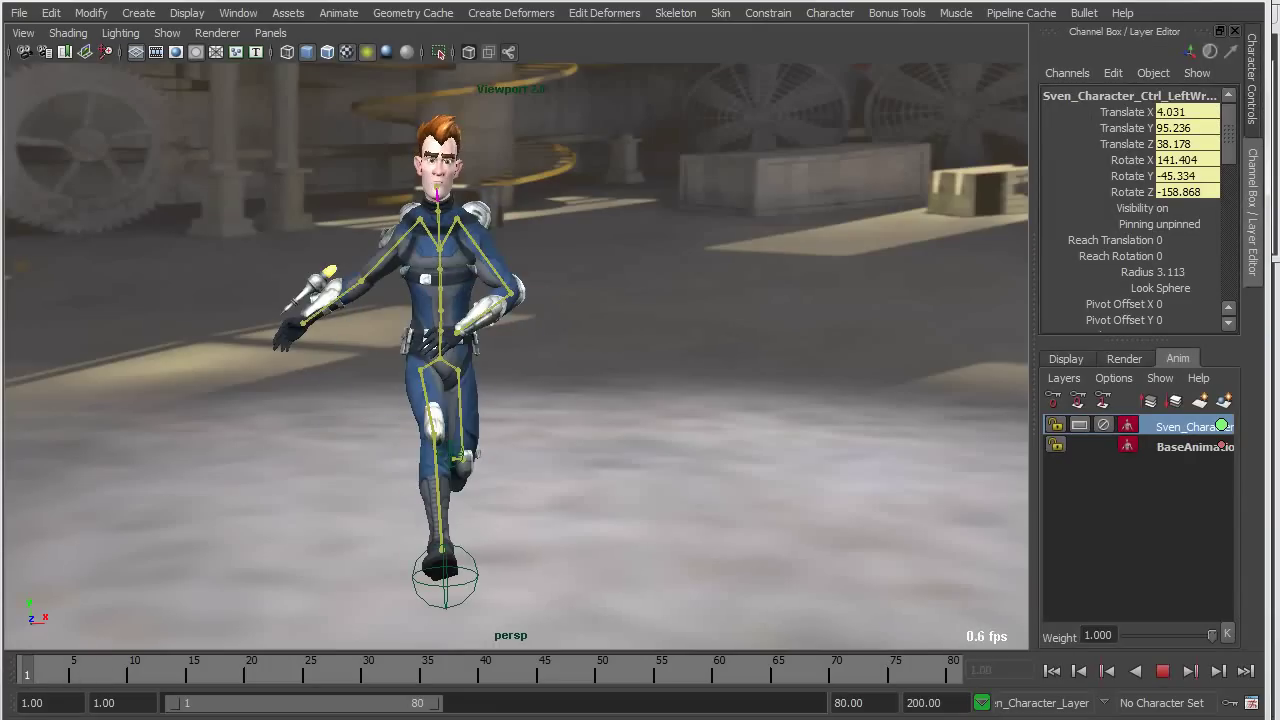
{"action": "left_click_drag", "start_coordinate": [455, 265], "coordinate": [456, 193]}
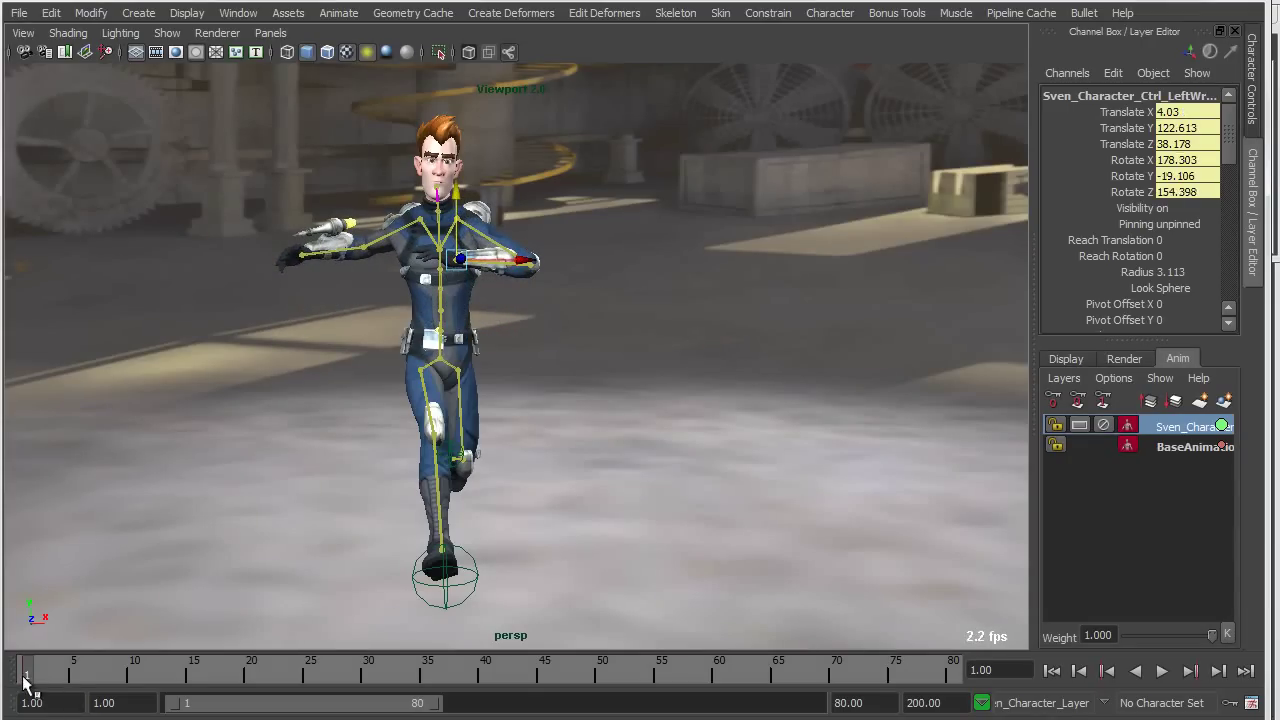
- Scrub through the run to review the raised arms, return to frame 1, and view the character from the side
{"action": "key", "text": "alt+v"}
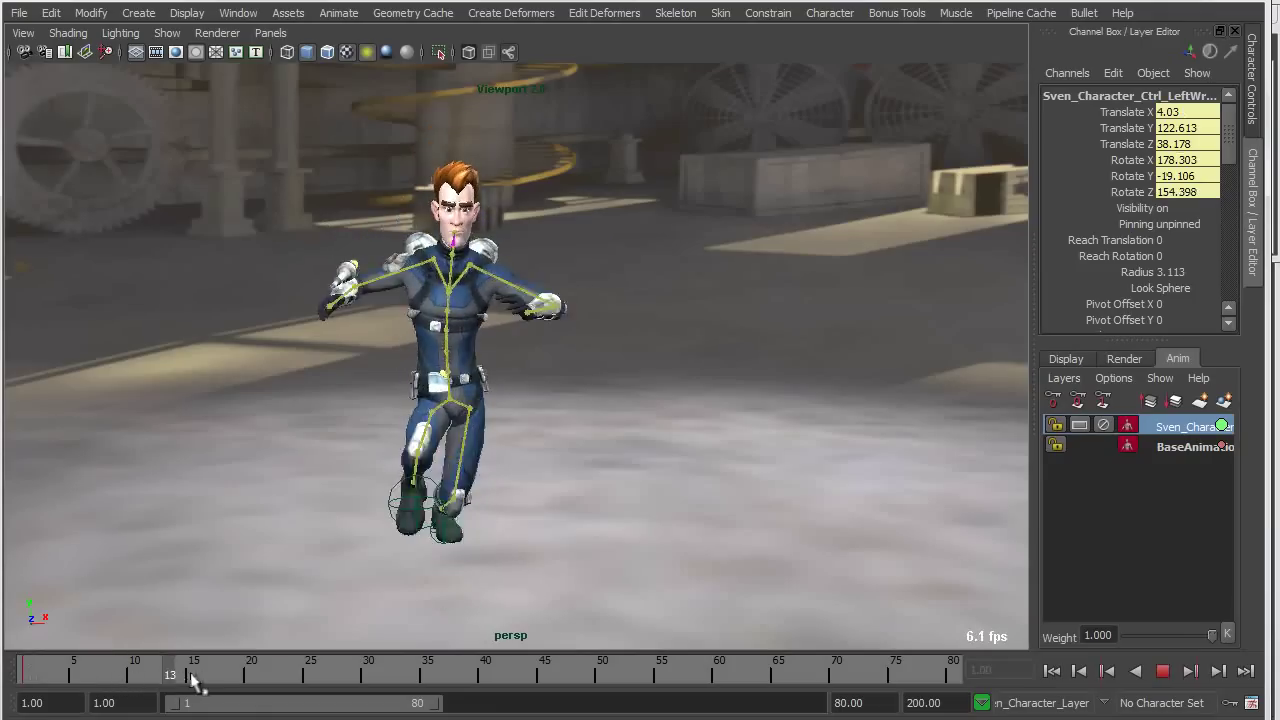
{"action": "left_click_drag", "start_coordinate": [343, 676], "coordinate": [24, 679]}
{"action": "mouse_move", "coordinate": [368, 543]}
{"action": "left_mouse_down", "text": "alt"}
{"action": "mouse_move", "coordinate": [378, 527]}
{"action": "mouse_move", "coordinate": [577, 526]}
{"action": "mouse_move", "coordinate": [465, 522]}
{"action": "left_mouse_up", "text": "alt"}
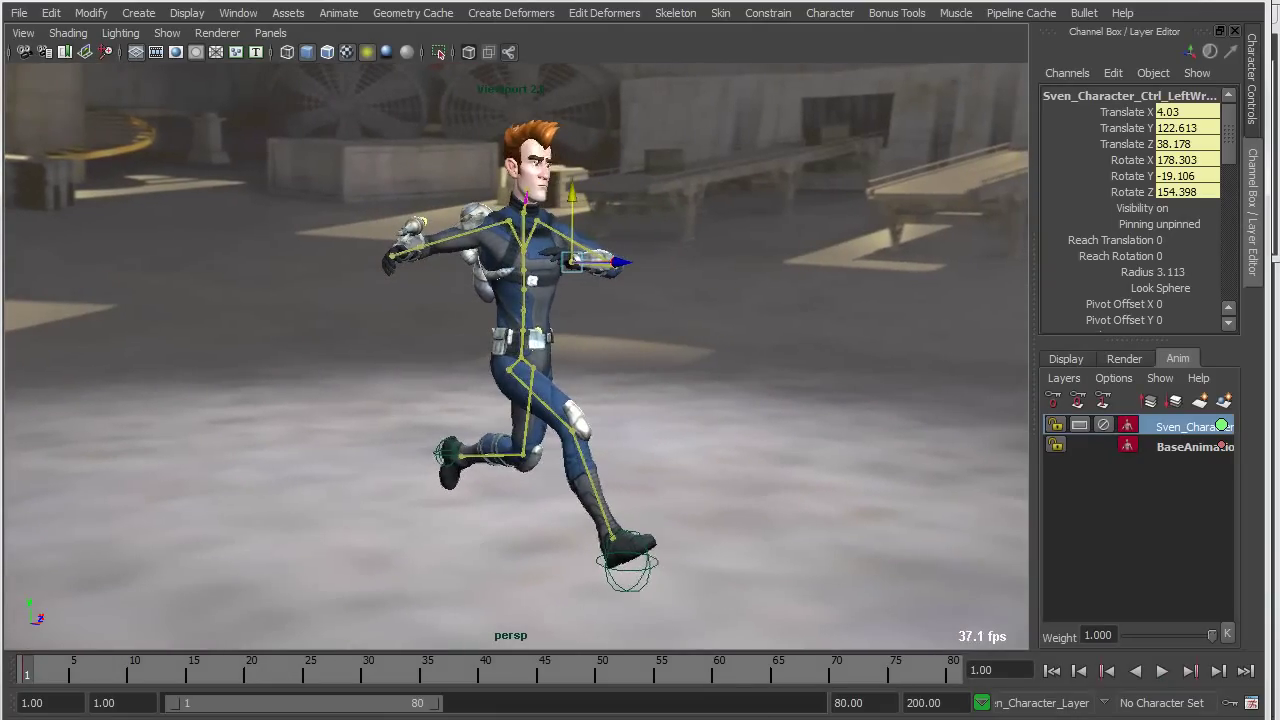
- Show Maya beside 3ds Max with its connection status visible, and update 3ds Max with the edited animation
{"action": "left_click_drag", "start_coordinate": [743, 719], "coordinate": [743, 718]}
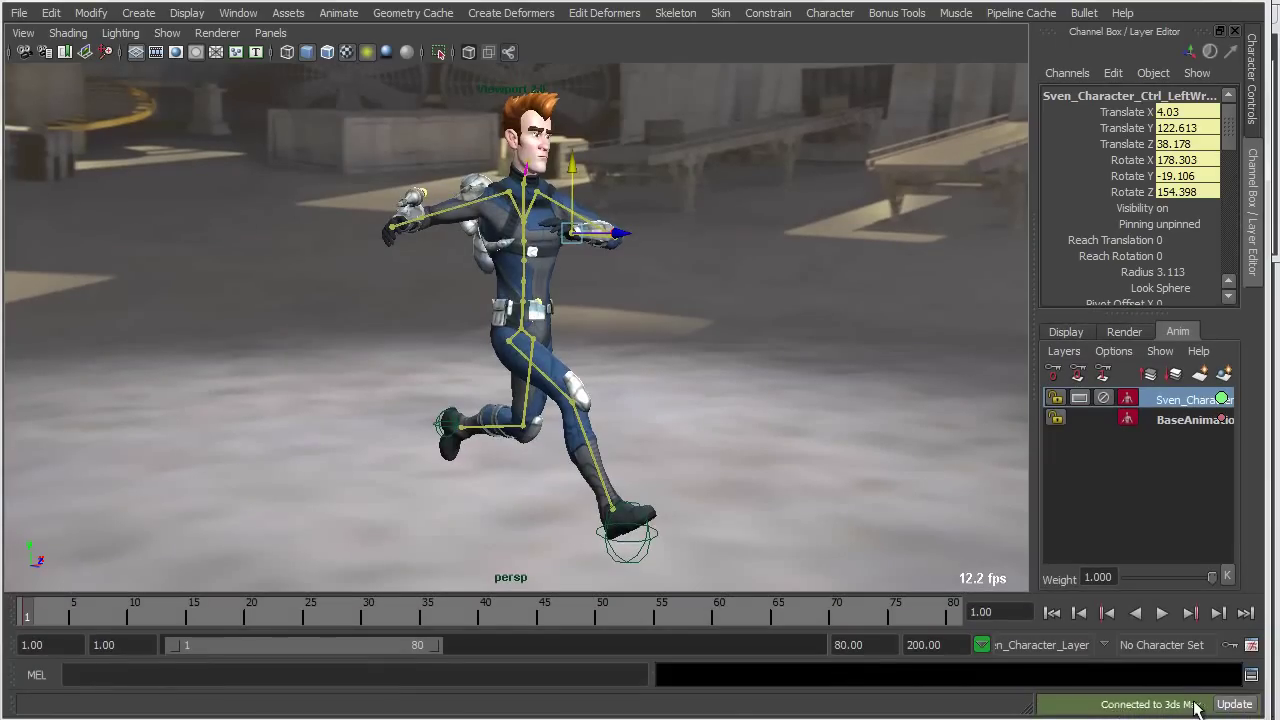
{"action": "left_click_drag", "start_coordinate": [1268, 578], "coordinate": [672, 531]}
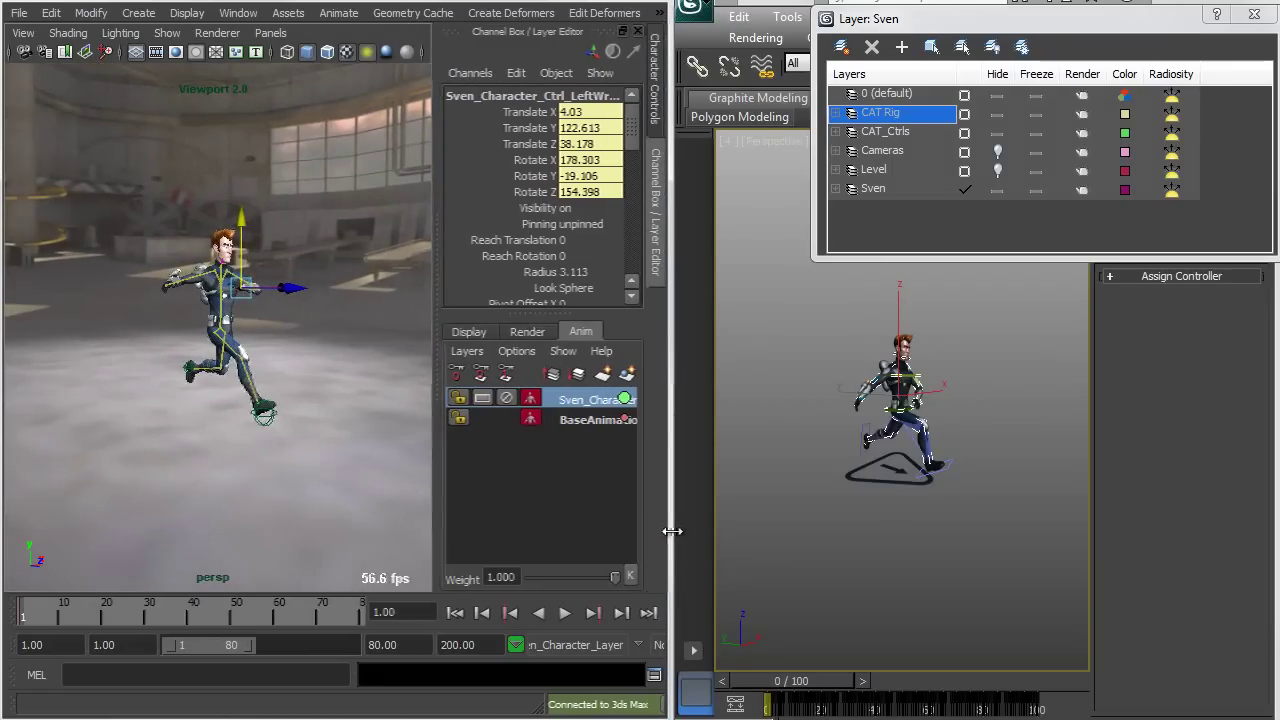
{"action": "left_click", "coordinate": [662, 706]}
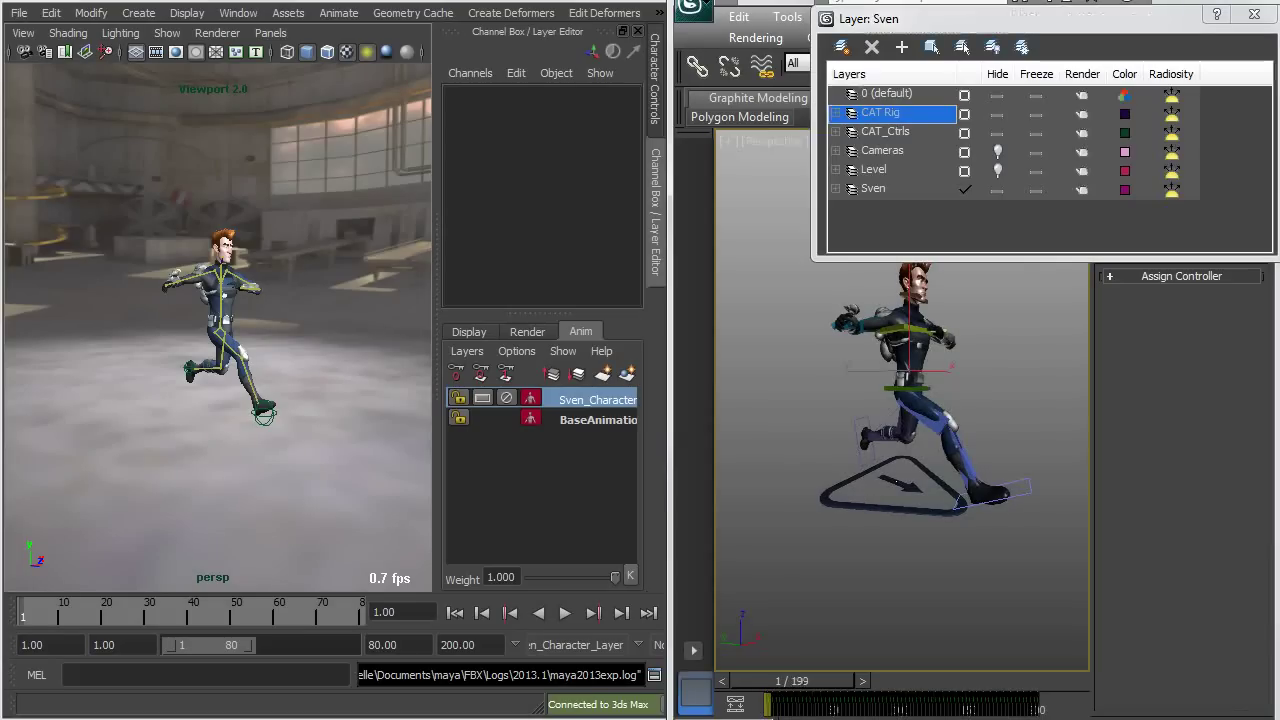
- Switch to an enlarged 3ds Max workspace, solo the CATMotion Layer, and scrub through the original run
{"action": "left_click_drag", "start_coordinate": [668, 390], "coordinate": [3, 352]}
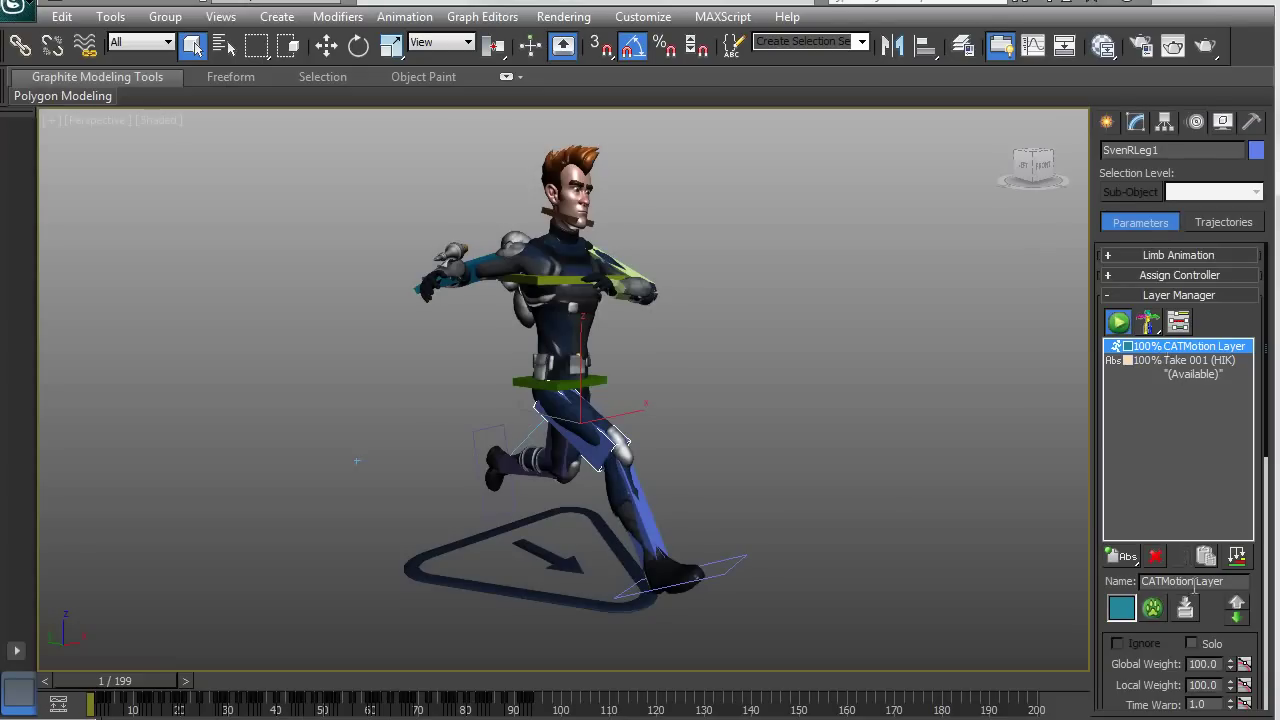
{"action": "left_click", "coordinate": [1191, 644]}
{"action": "mouse_move", "coordinate": [95, 685]}
{"action": "left_mouse_down"}
{"action": "mouse_move", "coordinate": [423, 686]}
{"action": "mouse_move", "coordinate": [140, 700]}
{"action": "mouse_move", "coordinate": [92, 690]}
{"action": "left_mouse_up"}
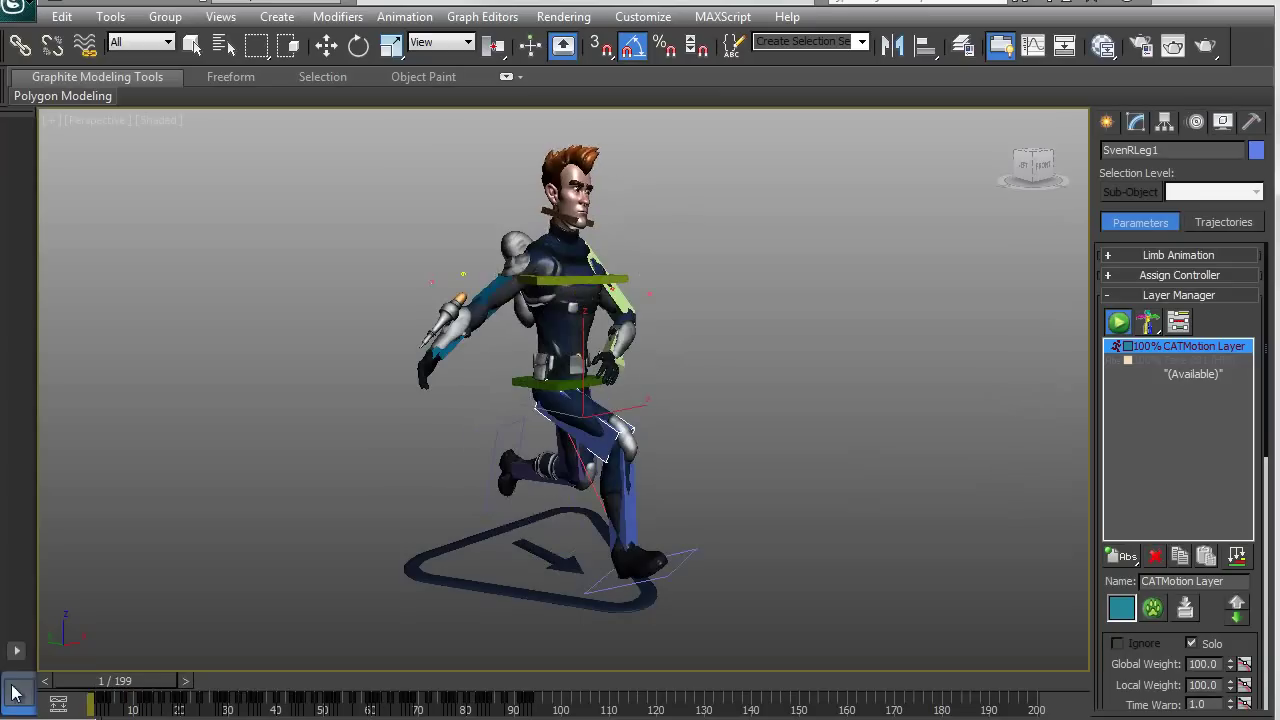
- Solo the Take 001 (HIK) layer and scrub through the animation returned from Maya
{"action": "left_click", "coordinate": [1167, 361]}
{"action": "left_click", "coordinate": [1191, 644]}
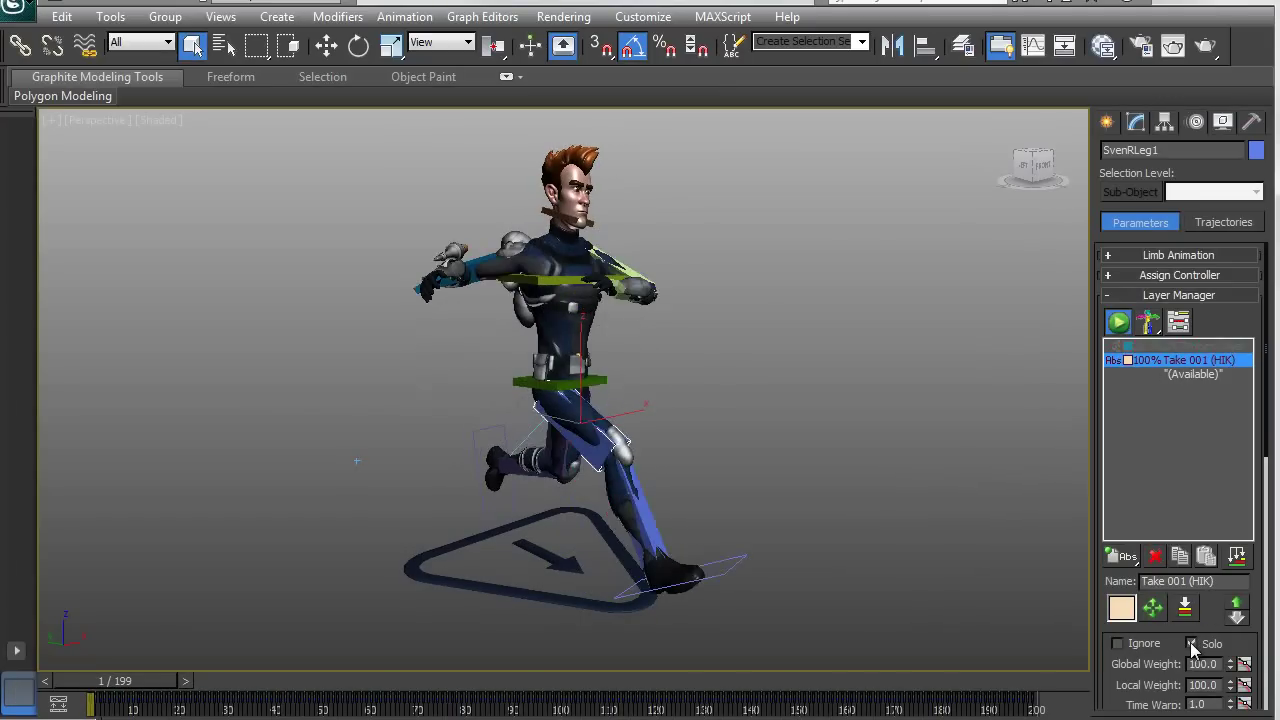
{"action": "mouse_move", "coordinate": [95, 688]}
{"action": "left_mouse_down"}
{"action": "mouse_move", "coordinate": [240, 697]}
{"action": "mouse_move", "coordinate": [93, 688]}
{"action": "left_mouse_up"}
{"action": "key", "text": "q"}
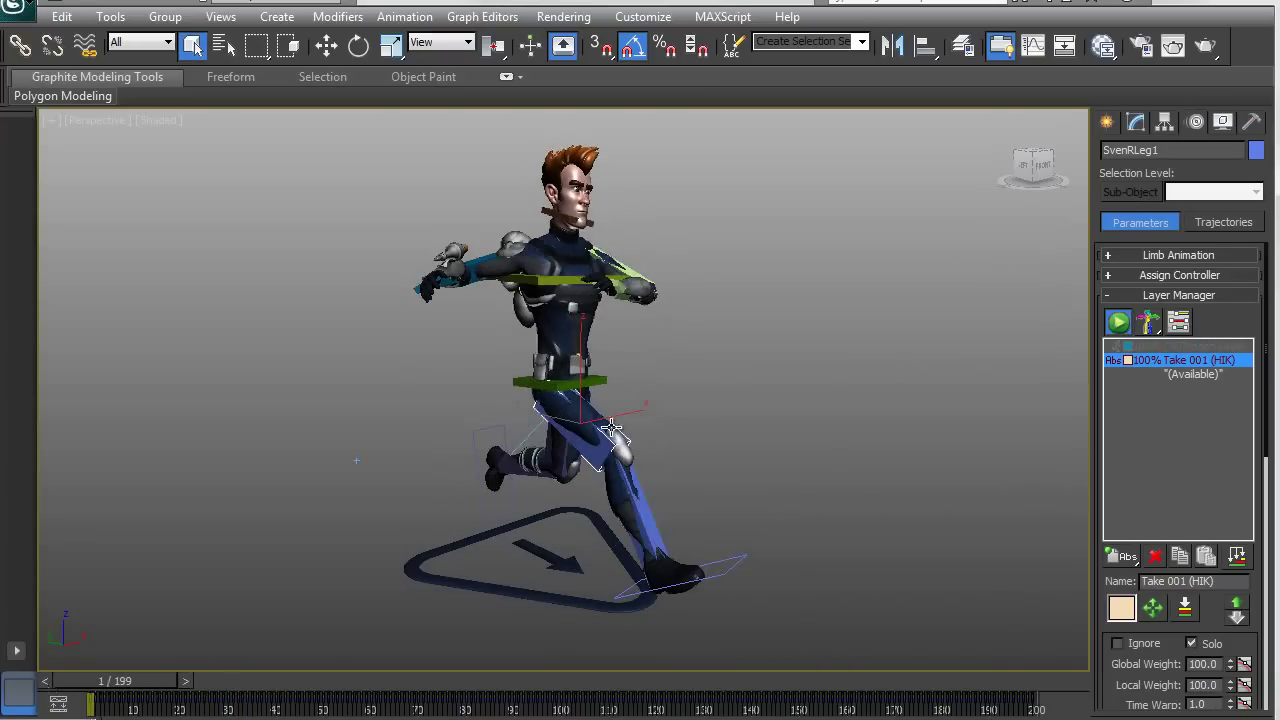